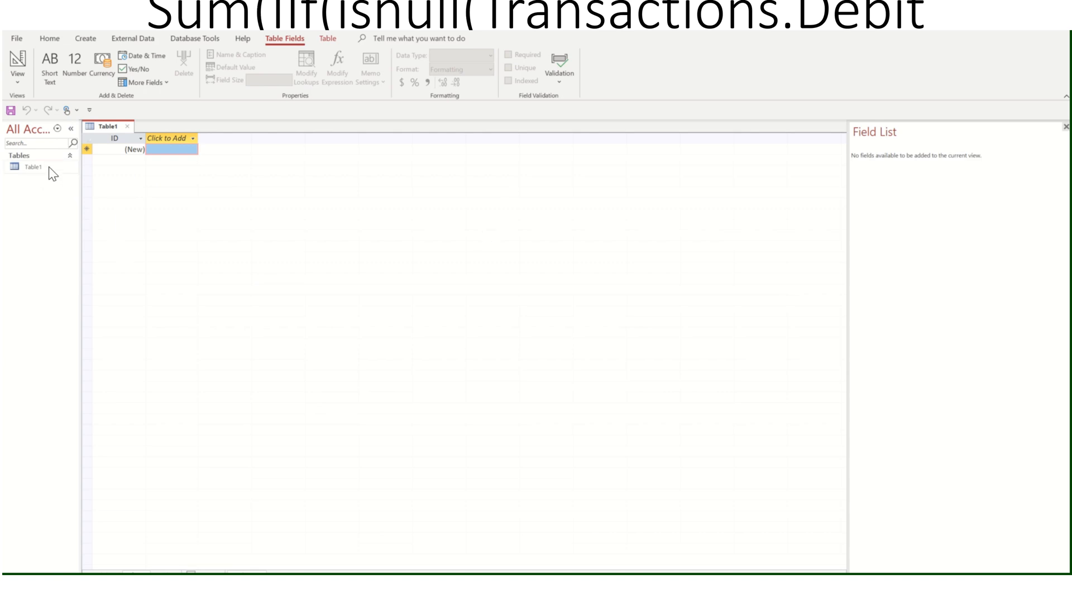
Step: Save the new table as AccountsChart and open it in Design view
{"action": "right_click", "coordinate": [106, 126]}
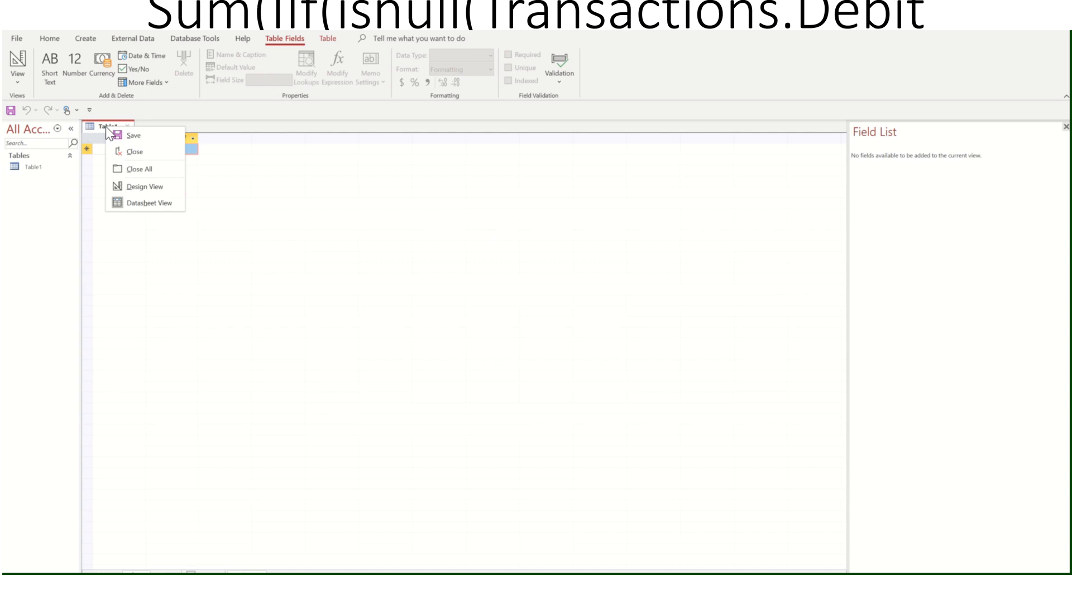
{"action": "left_click", "coordinate": [133, 186]}
{"action": "left_click_drag", "start_coordinate": [509, 216], "coordinate": [268, 221]}
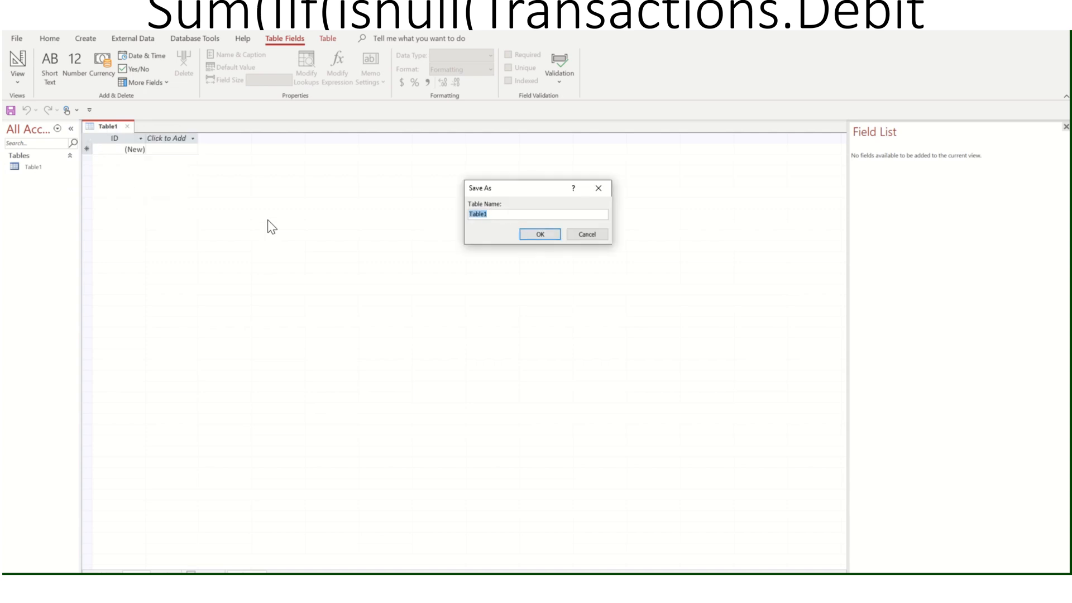
{"action": "type", "text": "AccountsChart"}
{"action": "left_click", "coordinate": [539, 233]}
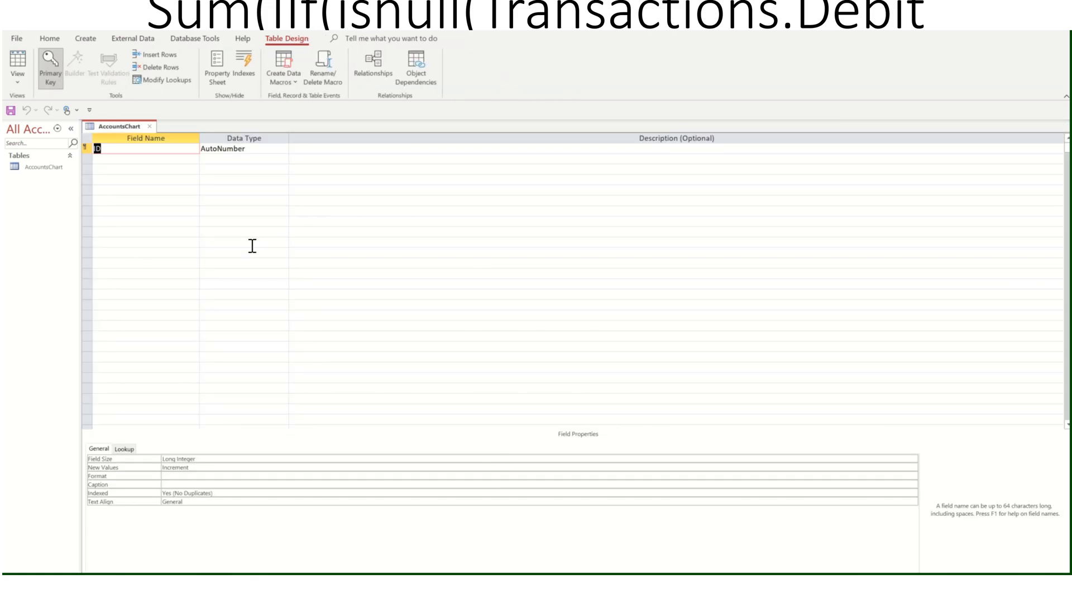
Step: Rename the ID field as AccountID and add two Short Text fields named AccountName and Account Type
{"action": "left_click", "coordinate": [104, 148]}
{"action": "type", "text": "Account"}
{"action": "left_click", "coordinate": [125, 160]}
{"action": "type", "text": "Acco"}
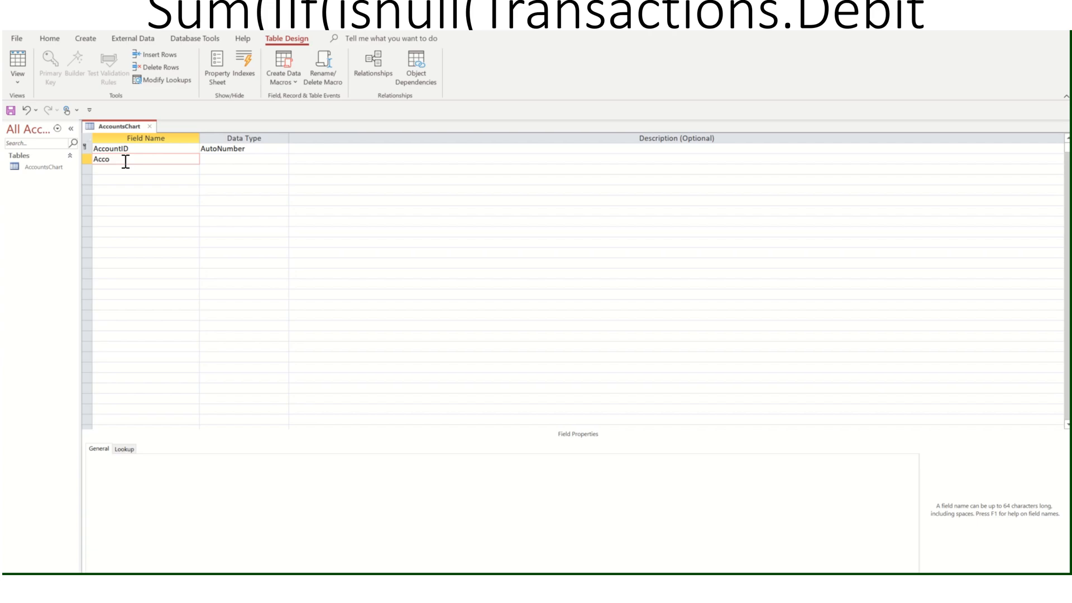
{"action": "type", "text": "untName"}
{"action": "left_click", "coordinate": [257, 160]}
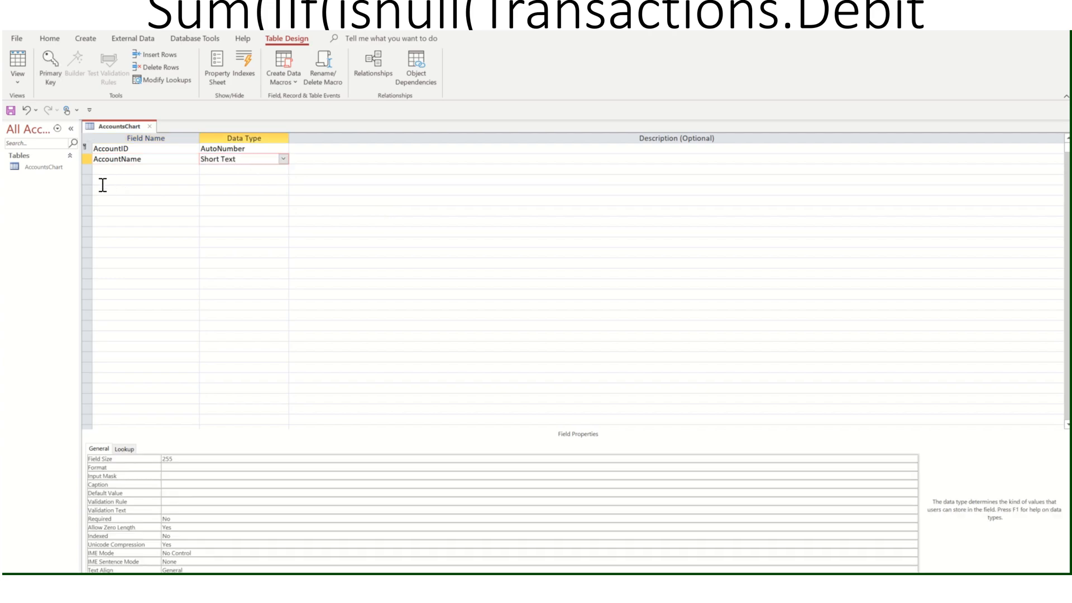
{"action": "left_click", "coordinate": [119, 170]}
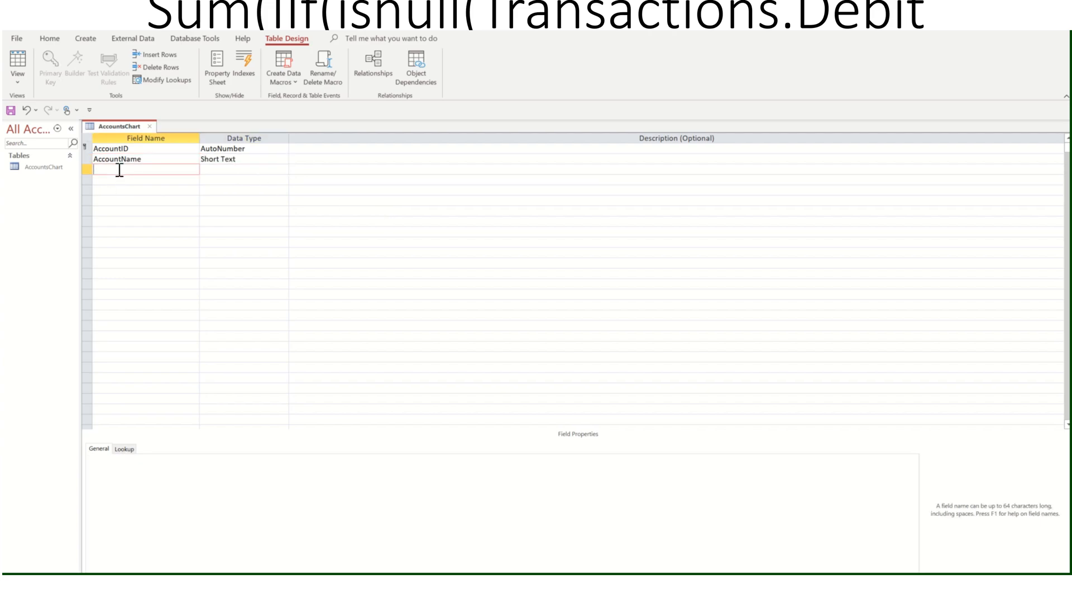
{"action": "type", "text": "Account Type"}
{"action": "left_click", "coordinate": [225, 172]}
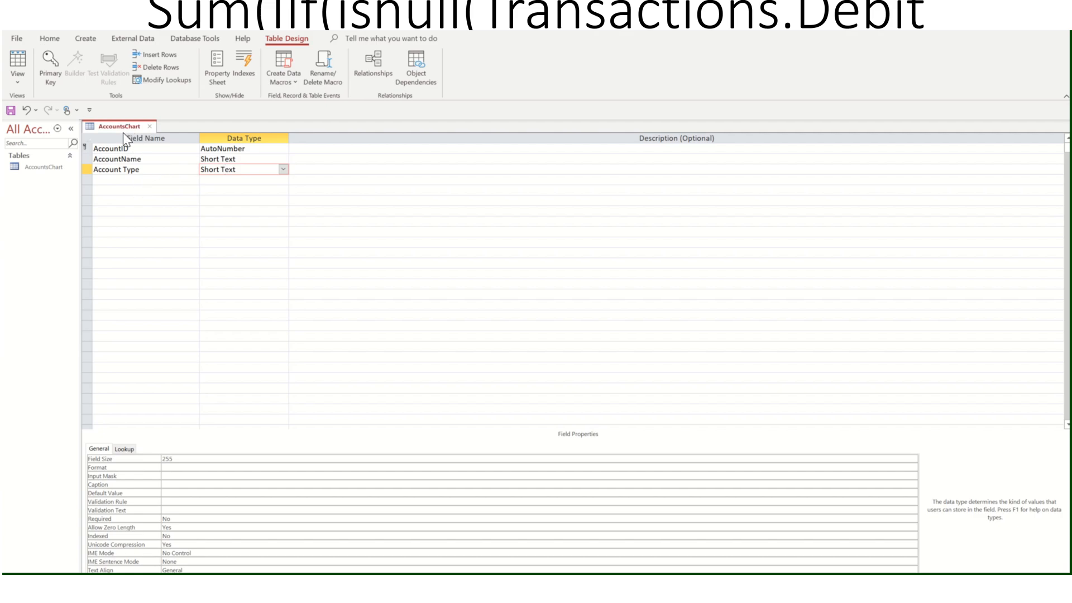
Step: Save and close the table design, then reopen AccountsChart in Datasheet view
{"action": "key", "text": "ctrl+s"}
{"action": "left_click", "coordinate": [149, 126]}
{"action": "double_click", "coordinate": [49, 167]}
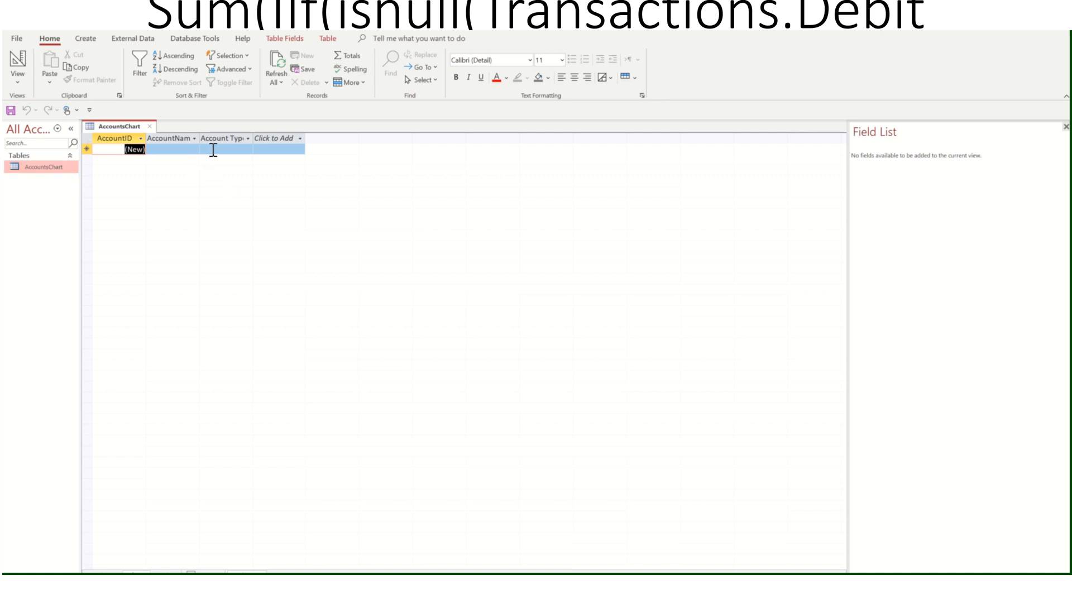
Step: Fit the AccountName and Account Type columns to the width of their headings
{"action": "double_click", "coordinate": [199, 137]}
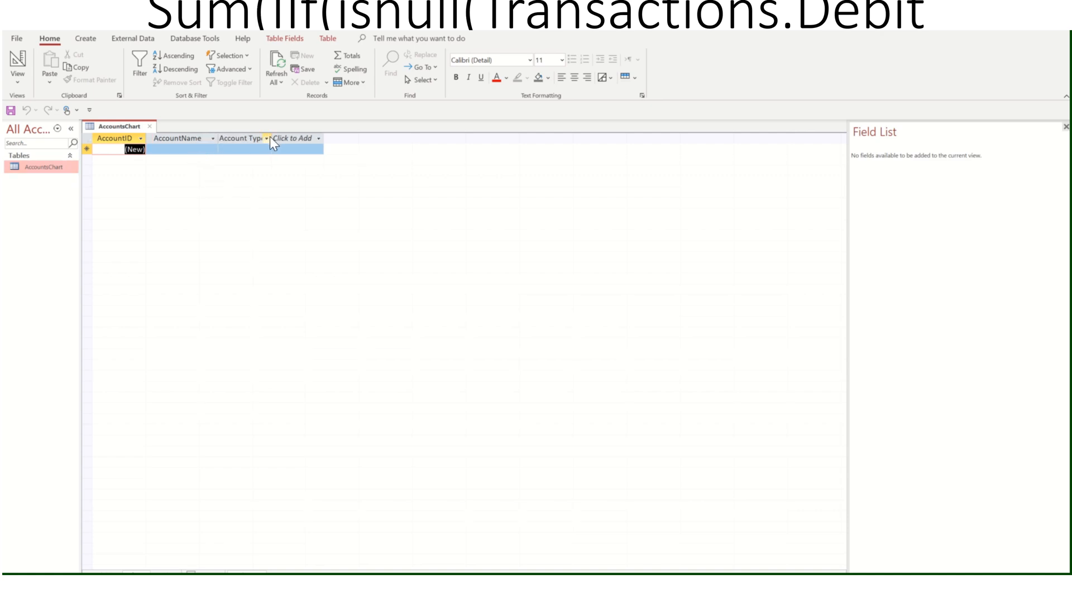
{"action": "double_click", "coordinate": [270, 137]}
{"action": "left_click", "coordinate": [288, 138]}
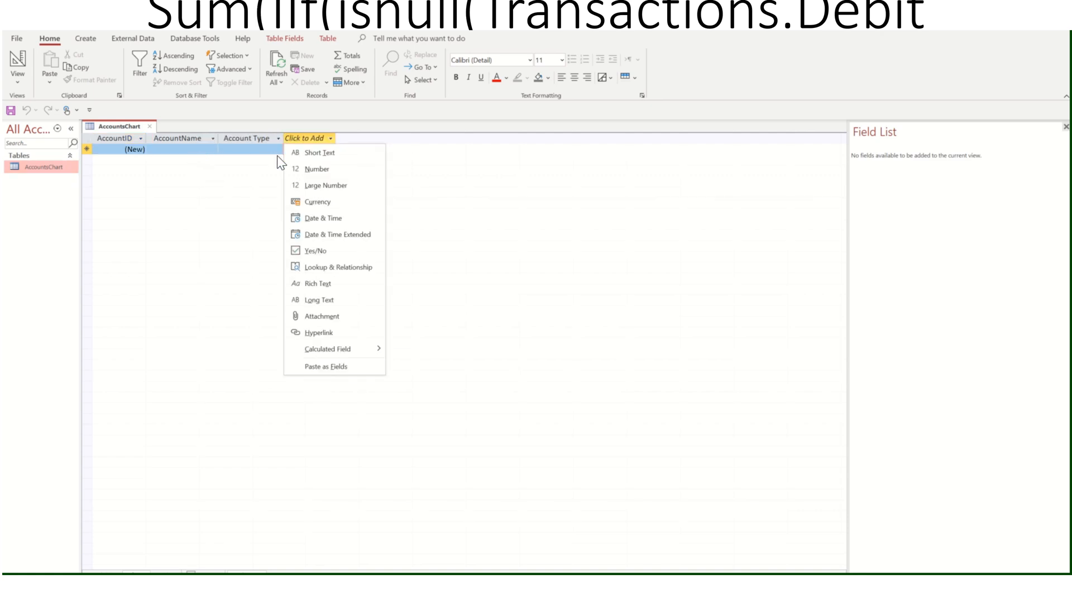
Step: Enter the first two account records: Cash with type Asset and Capital with type Equity
{"action": "left_click", "coordinate": [187, 150]}
{"action": "left_click", "coordinate": [185, 152]}
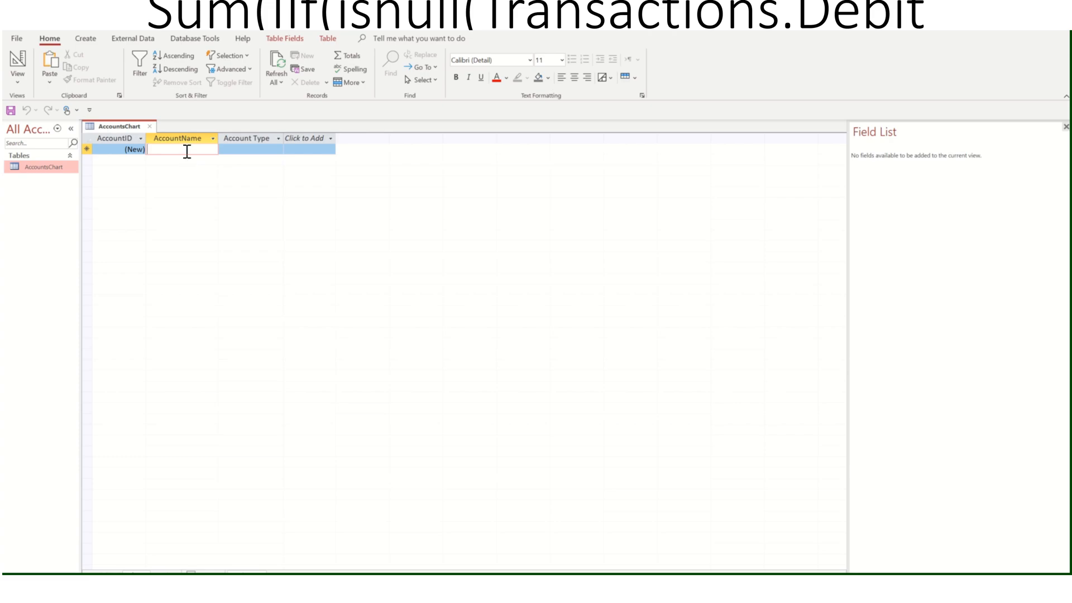
{"action": "type", "text": "Cash"}
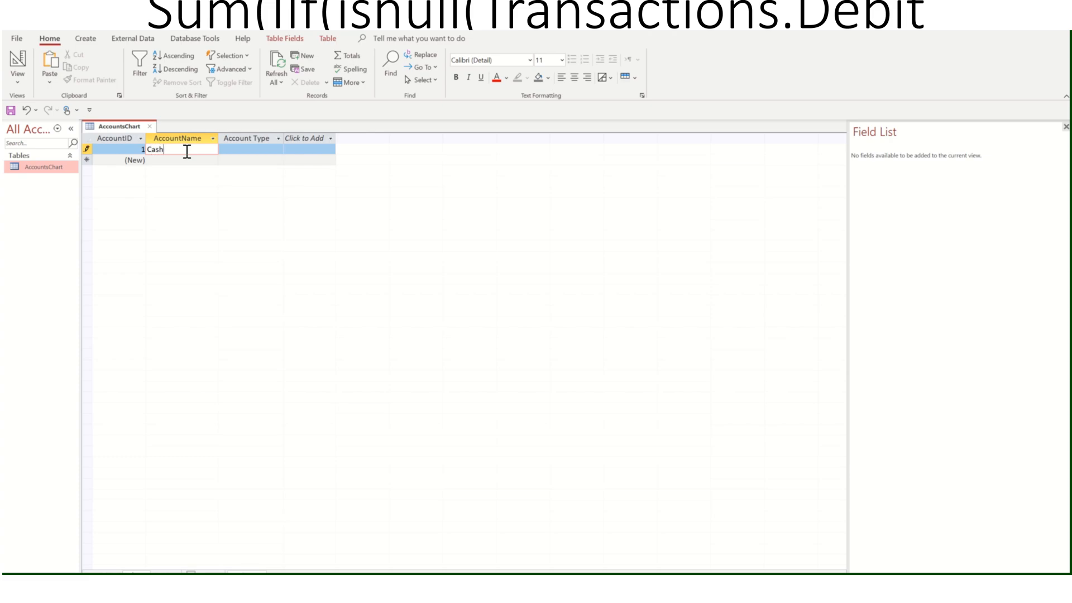
{"action": "left_click", "coordinate": [240, 149]}
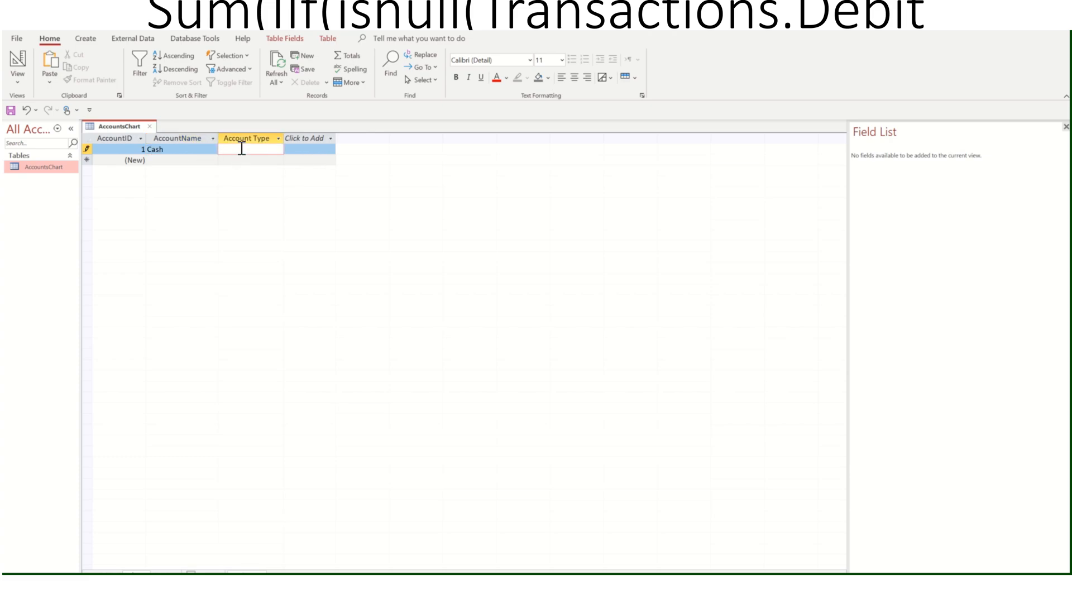
{"action": "type", "text": "Asset"}
{"action": "left_click", "coordinate": [169, 162]}
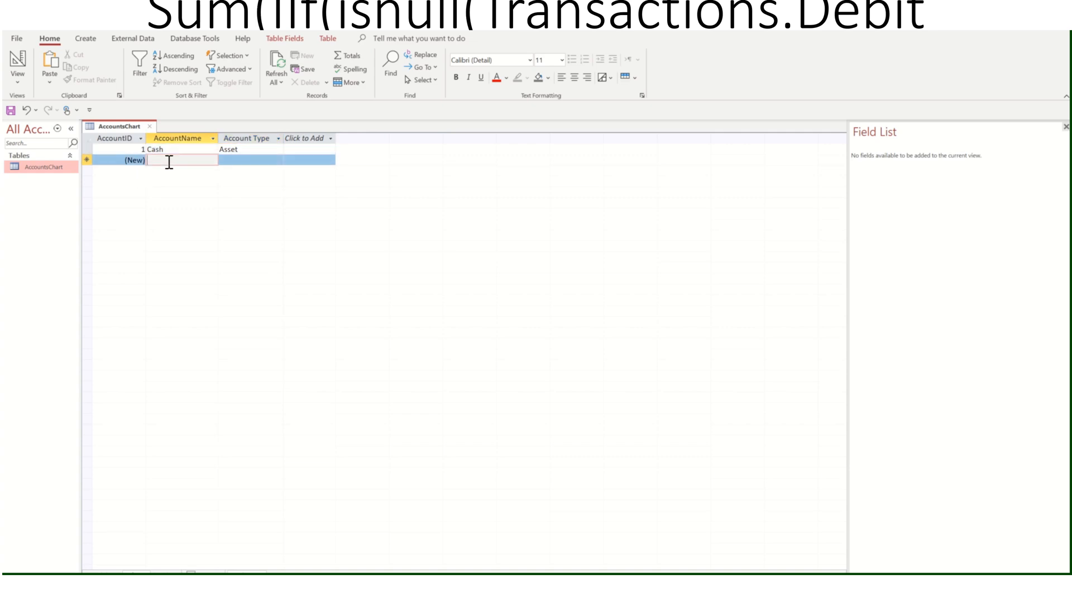
{"action": "type", "text": "Capital"}
{"action": "left_click", "coordinate": [245, 162]}
{"action": "type", "text": "Equity"}
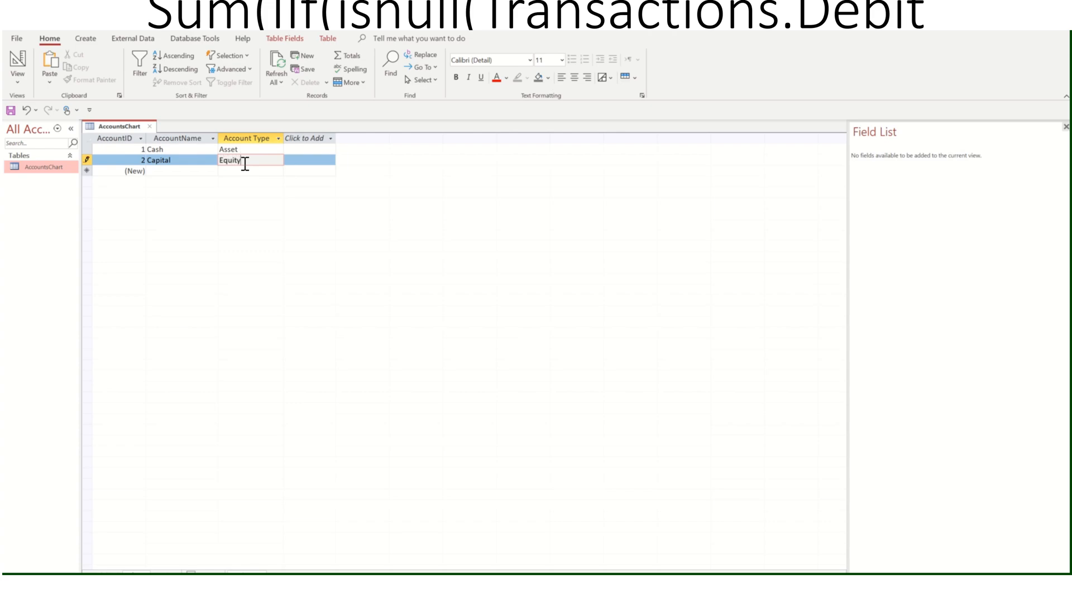
Step: Add the accounts Building with type Asset and Sales with type Revenue
{"action": "left_click", "coordinate": [167, 170]}
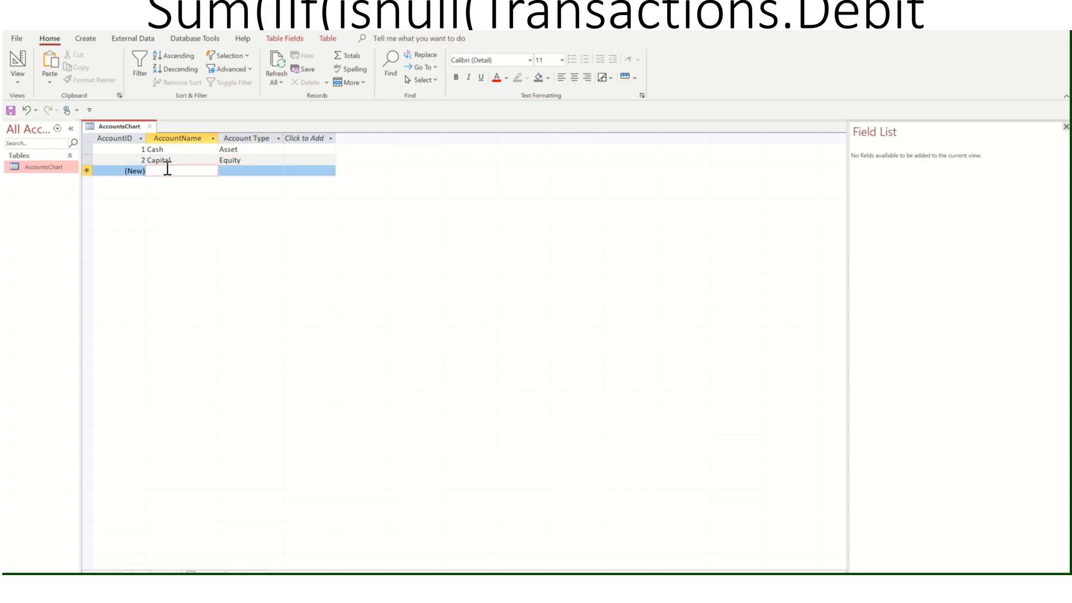
{"action": "type", "text": "Bu"}
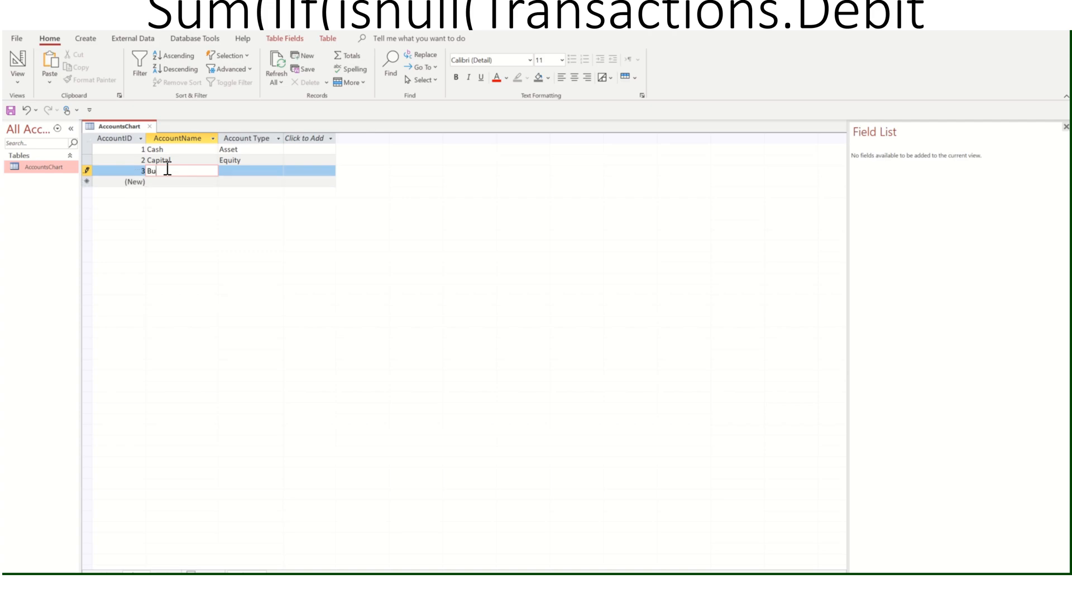
{"action": "type", "text": "ilding"}
{"action": "left_click", "coordinate": [231, 175]}
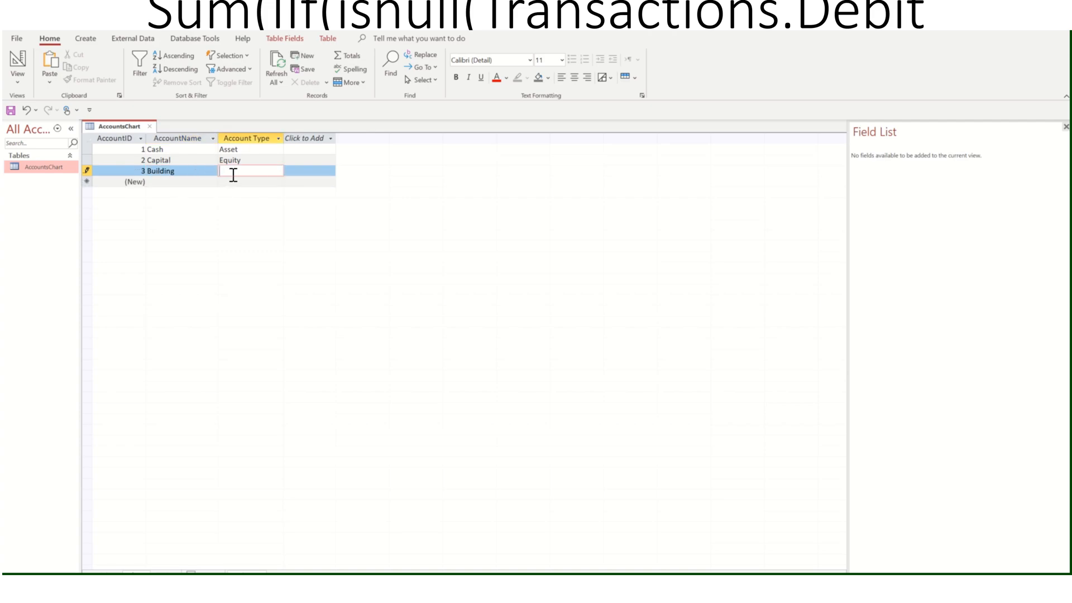
{"action": "type", "text": "Asset"}
{"action": "left_click", "coordinate": [175, 182]}
{"action": "type", "text": "Sales"}
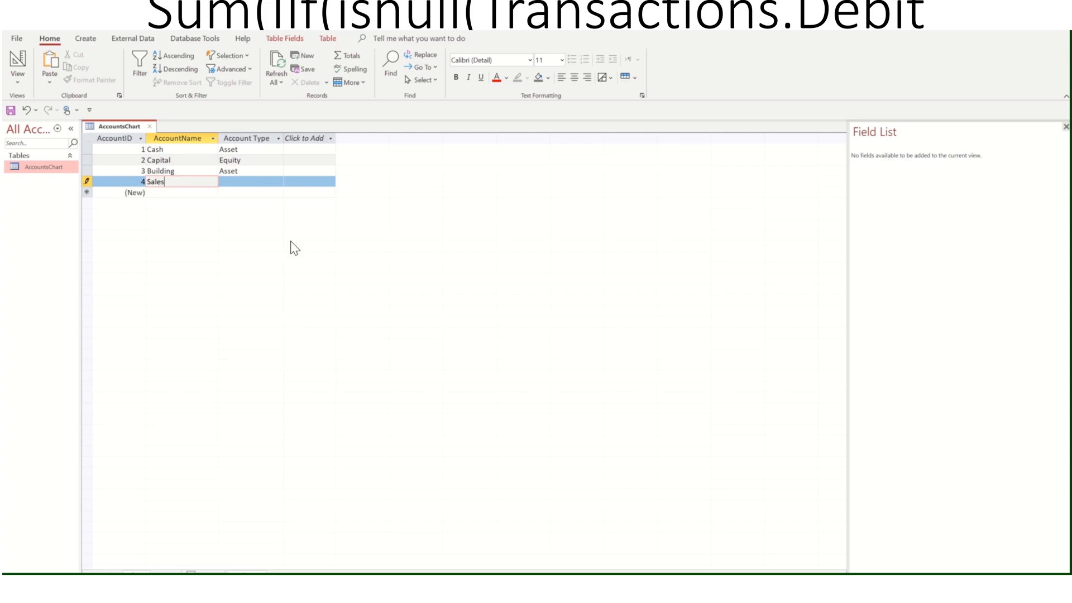
{"action": "left_click", "coordinate": [246, 182]}
{"action": "type", "text": "Re"}
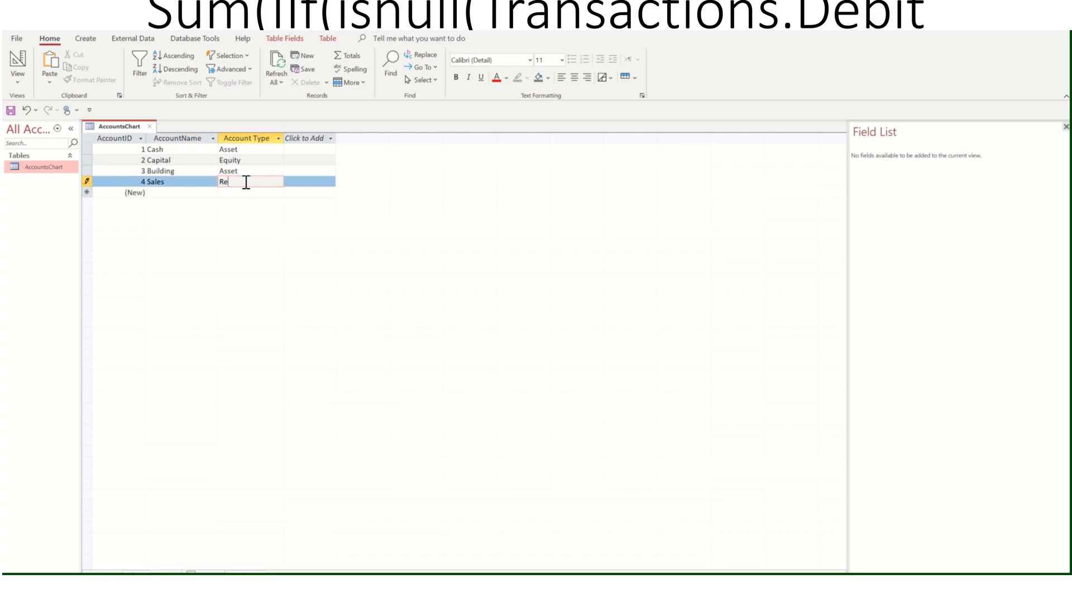
{"action": "type", "text": "venue"}
Step: Add the accounts Loan with type Liability and Operating Expense with type Expense
{"action": "left_click", "coordinate": [164, 196]}
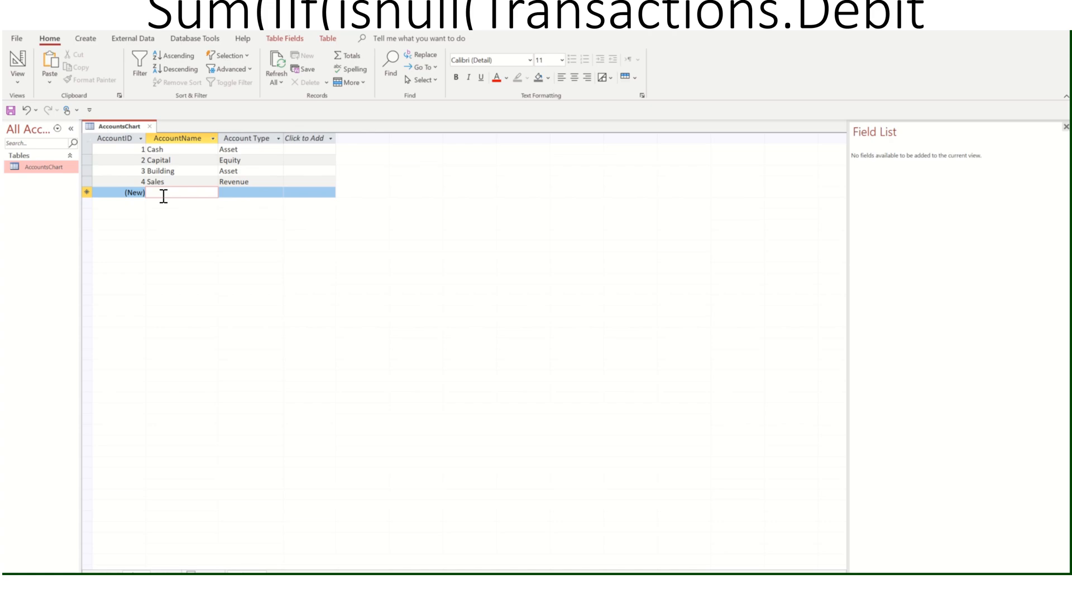
{"action": "type", "text": "Loan"}
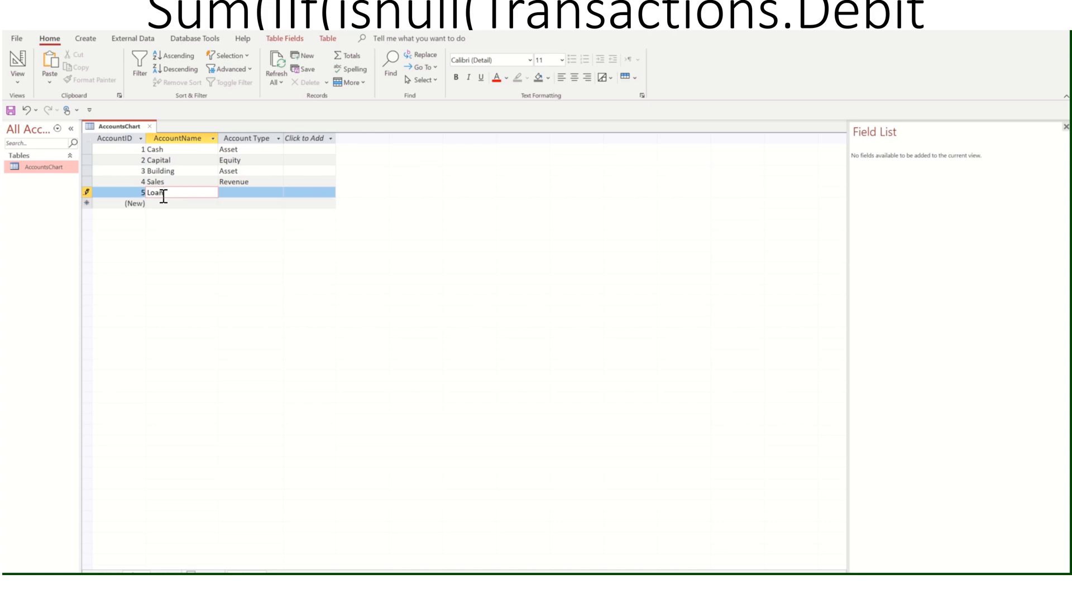
{"action": "left_click", "coordinate": [241, 193]}
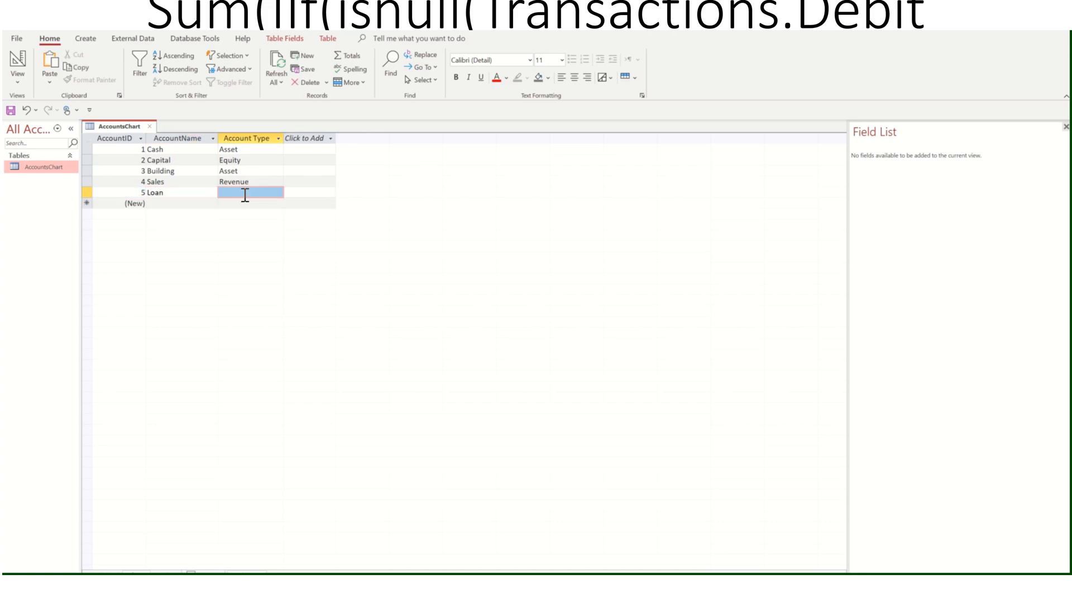
{"action": "type", "text": "Lia"}
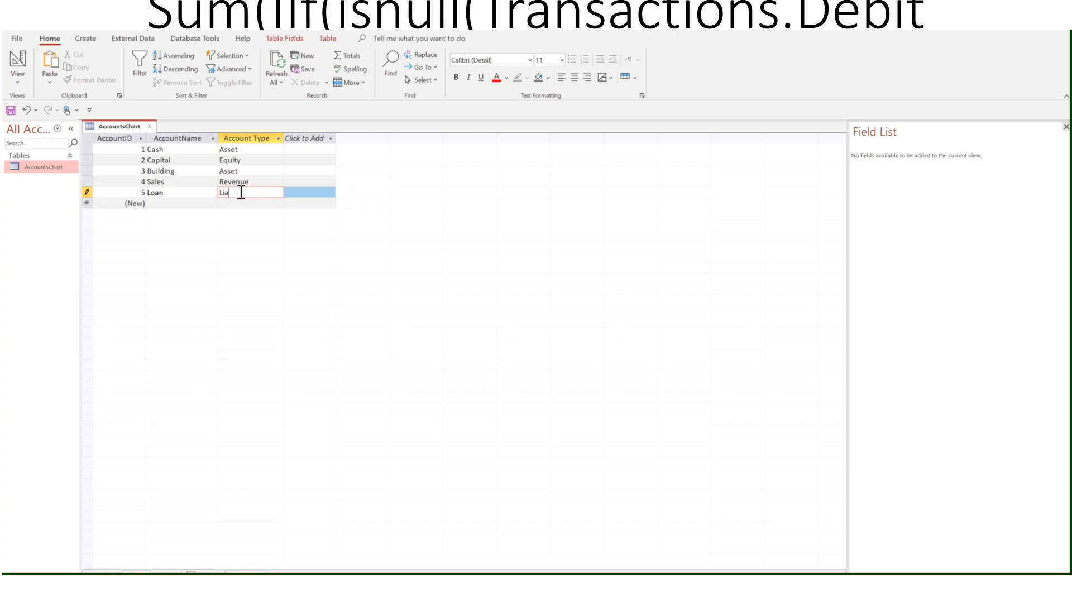
{"action": "type", "text": "bility"}
{"action": "left_click", "coordinate": [166, 202]}
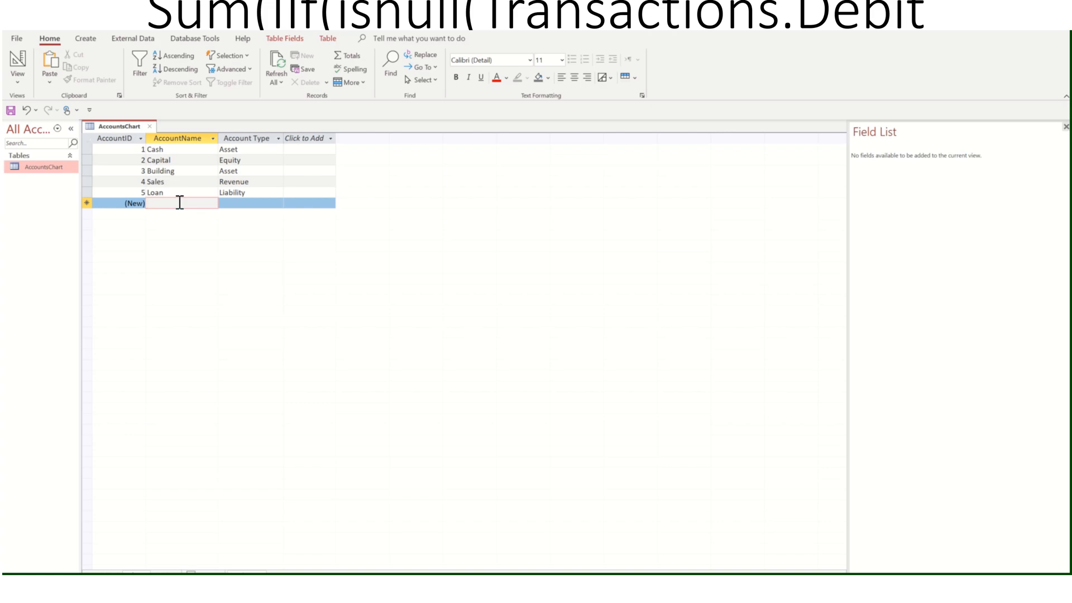
{"action": "type", "text": "Operating Expense"}
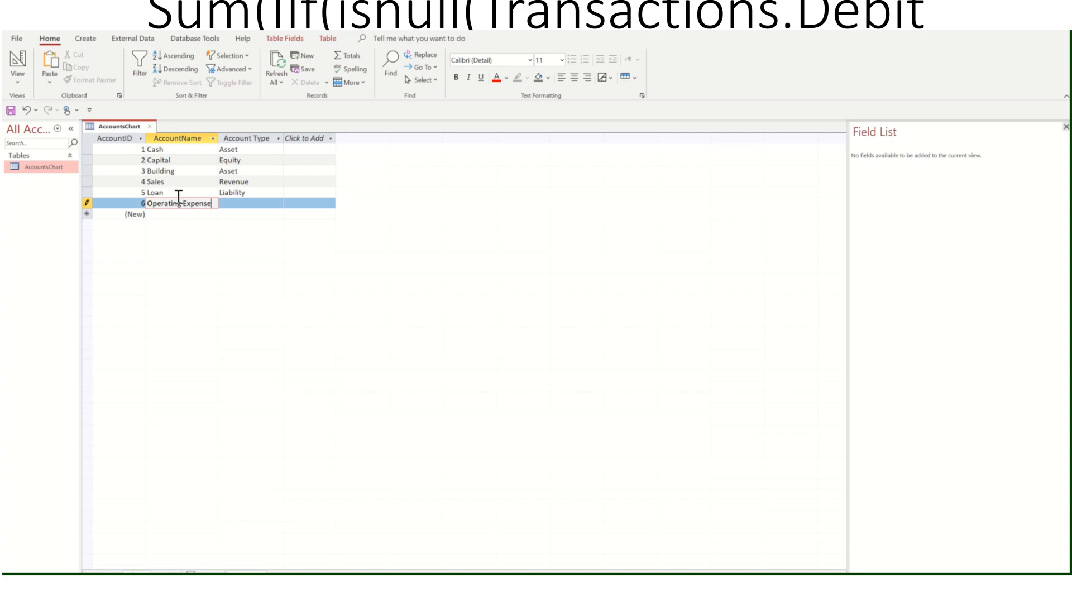
{"action": "left_click", "coordinate": [232, 207]}
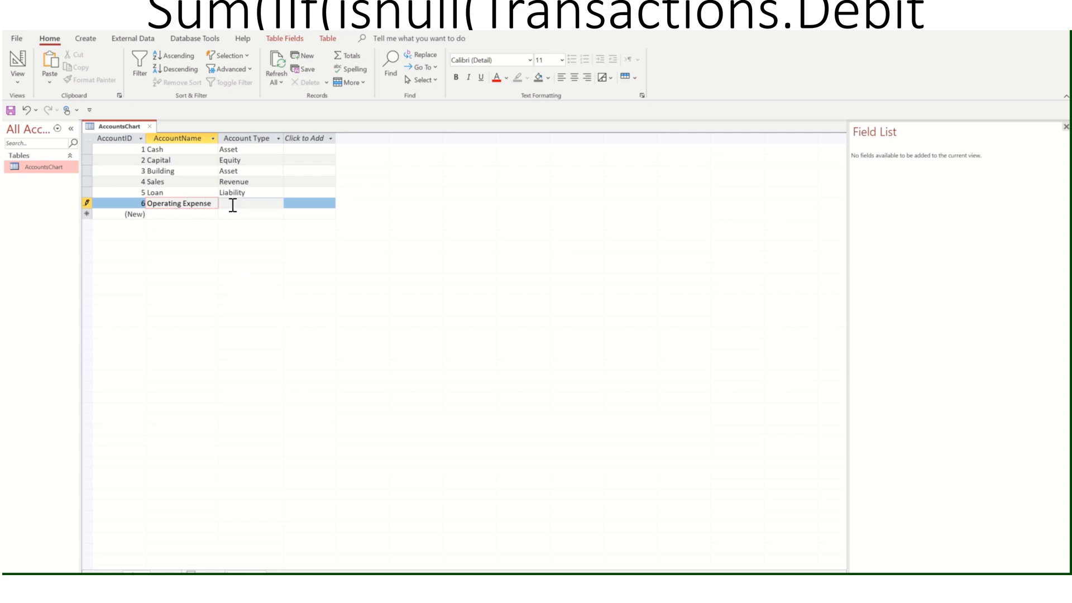
{"action": "type", "text": "Ex"}
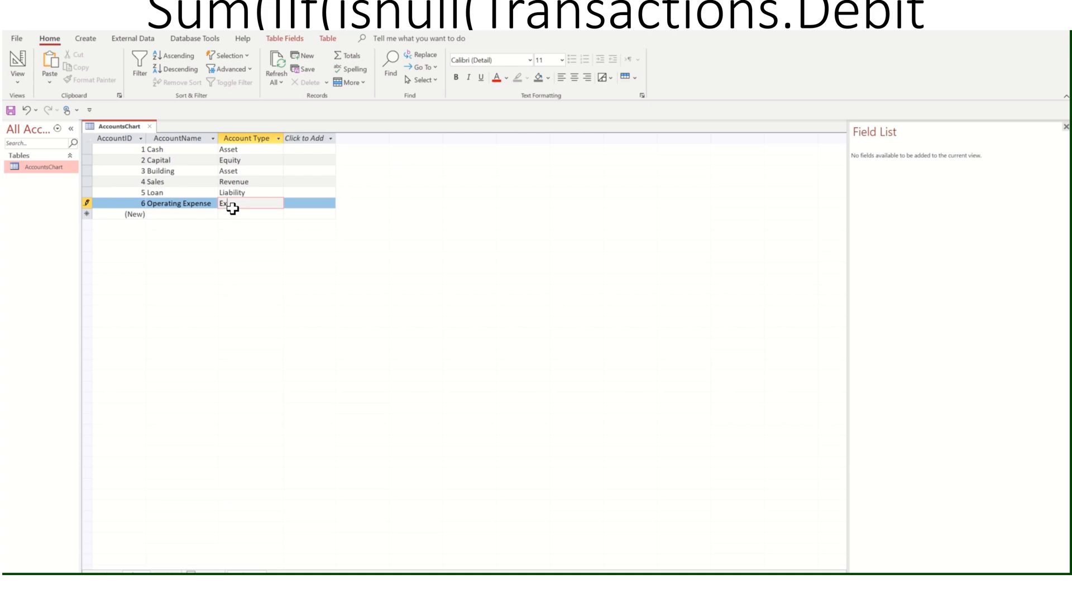
{"action": "type", "text": "pense"}
{"action": "left_click", "coordinate": [233, 213]}
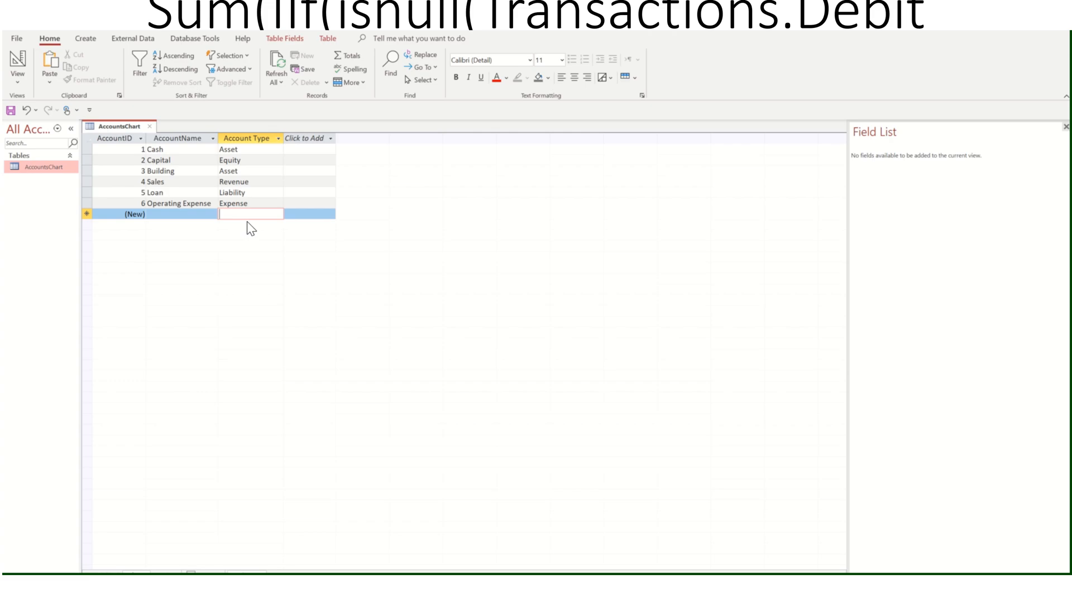
{"action": "left_click", "coordinate": [181, 215]}
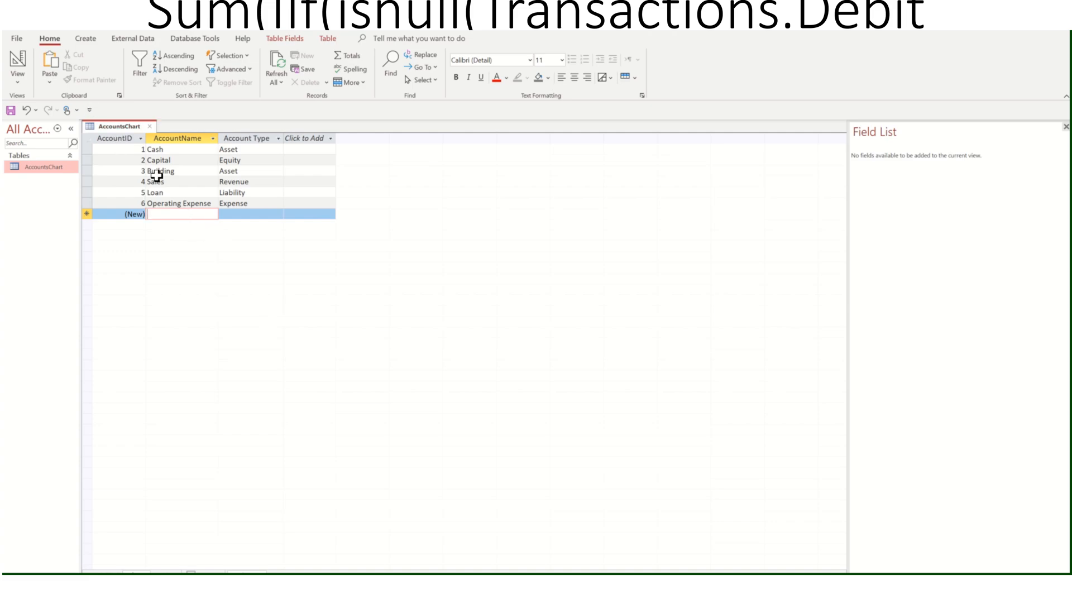
Step: Create a second table, save it as Transactions and open it in Design view
{"action": "left_click", "coordinate": [78, 40]}
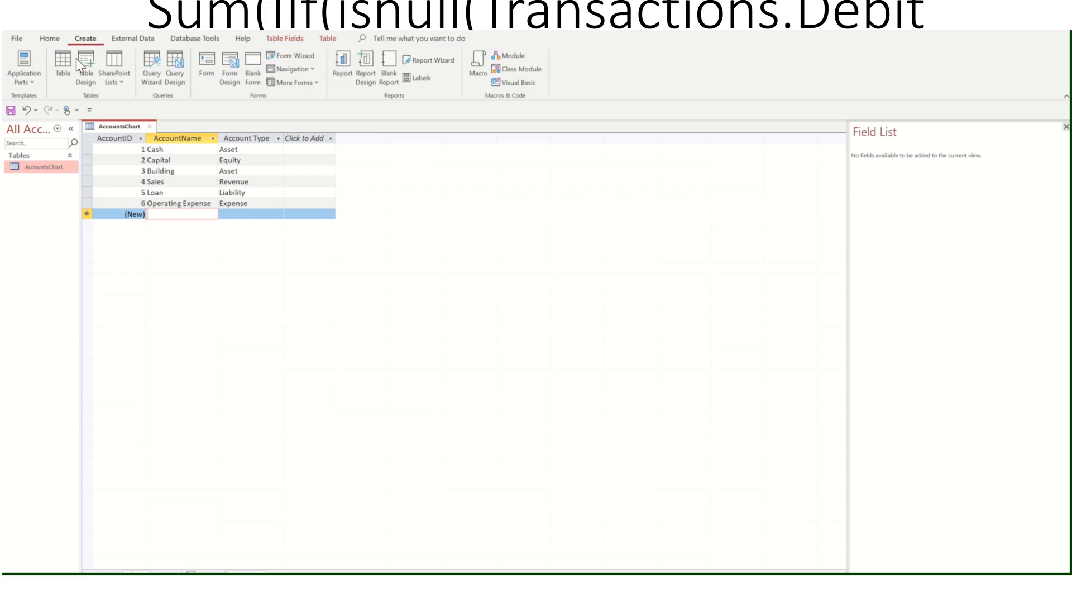
{"action": "left_click", "coordinate": [65, 67]}
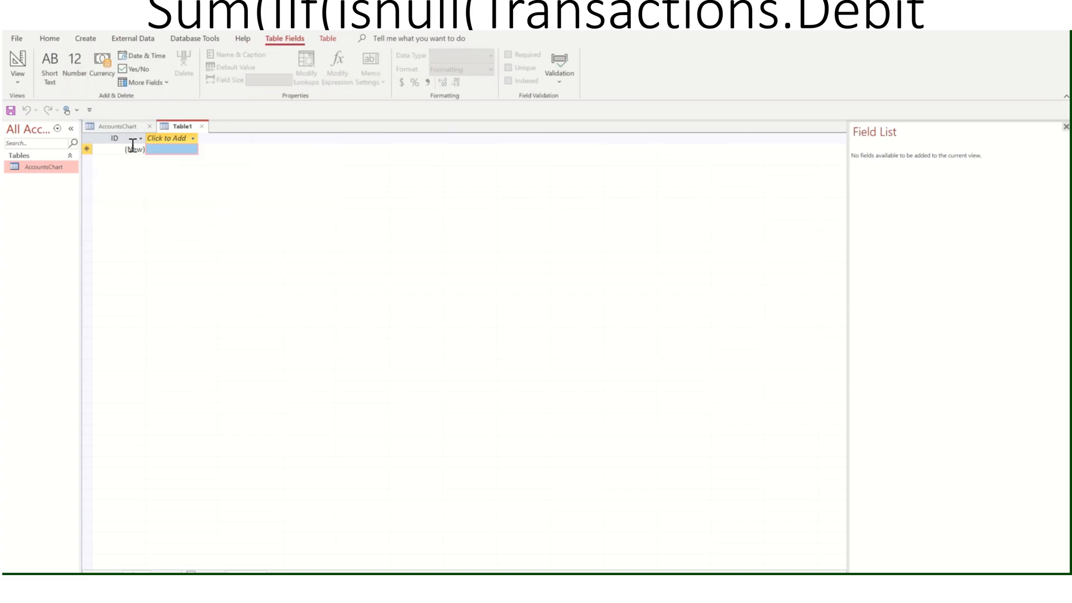
{"action": "right_click", "coordinate": [185, 125]}
{"action": "left_click", "coordinate": [217, 186]}
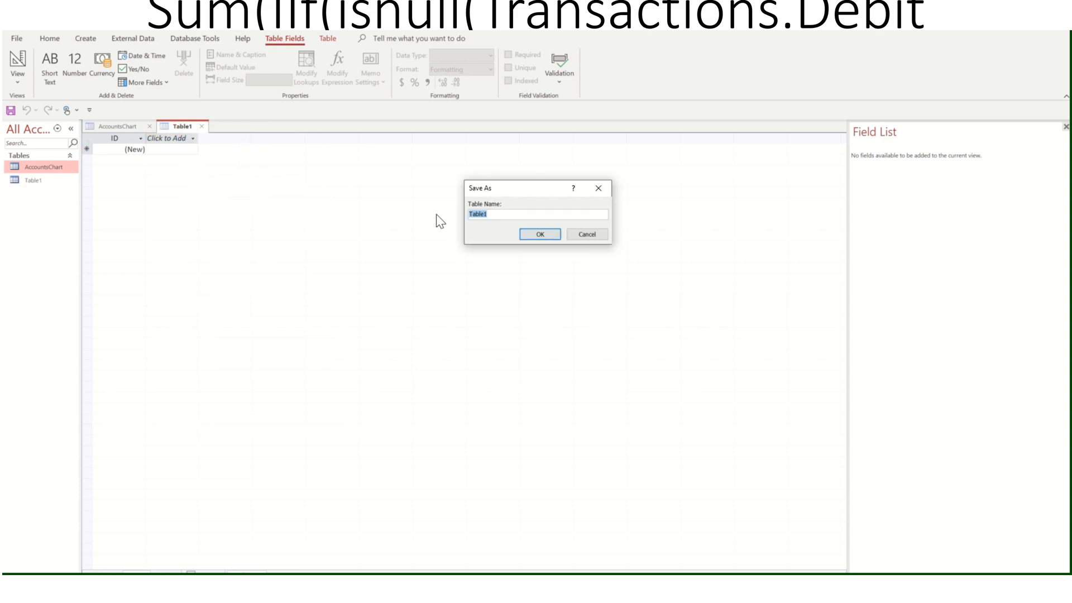
{"action": "type", "text": "Transactions"}
{"action": "left_click", "coordinate": [531, 237]}
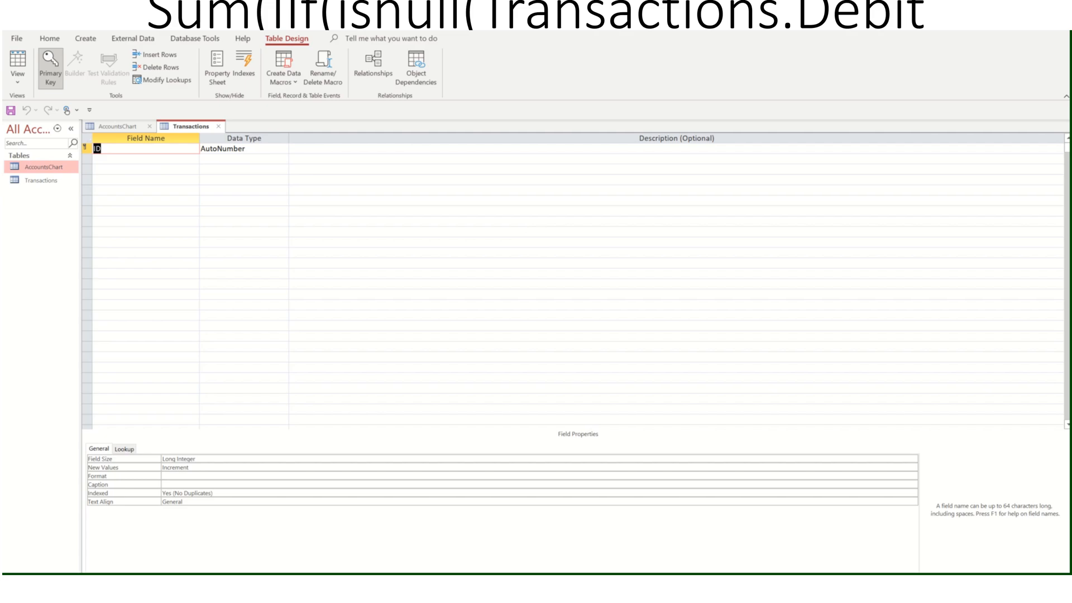
Step: Rename the Transactions table's ID field to TransactionID and add a second field named Transaction No
{"action": "left_click", "coordinate": [96, 149]}
{"action": "type", "text": "Transaction"}
{"action": "left_click", "coordinate": [124, 161]}
{"action": "type", "text": "Transaction"}
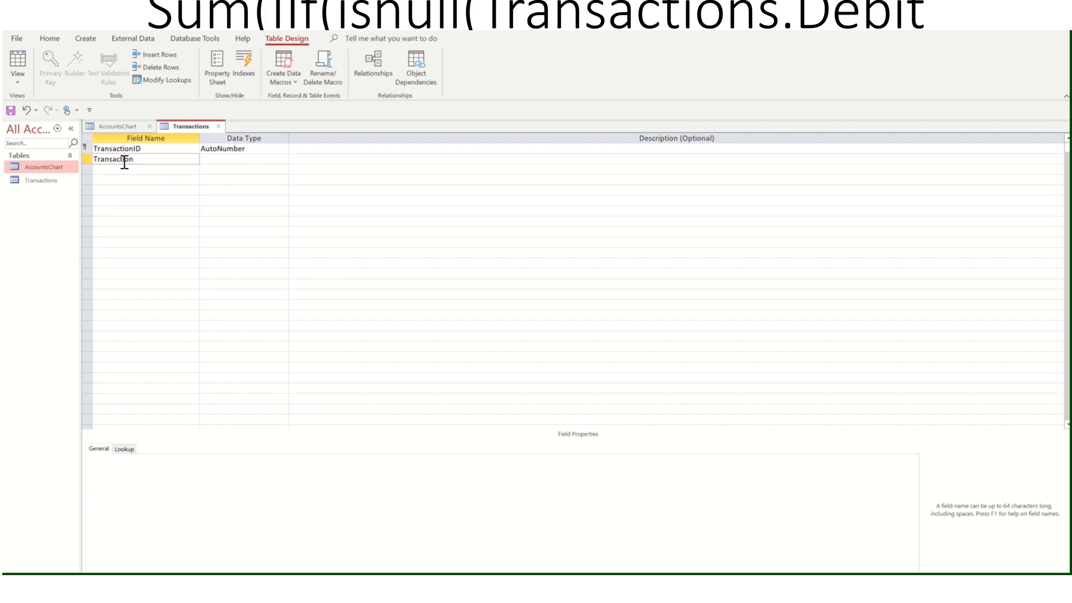
{"action": "left_click", "coordinate": [125, 160]}
{"action": "type", "text": "No"}
{"action": "left_click_drag", "start_coordinate": [134, 160], "coordinate": [76, 167]}
{"action": "type", "text": "Transaction"}
{"action": "left_click", "coordinate": [73, 159]}
{"action": "left_click", "coordinate": [73, 160]}
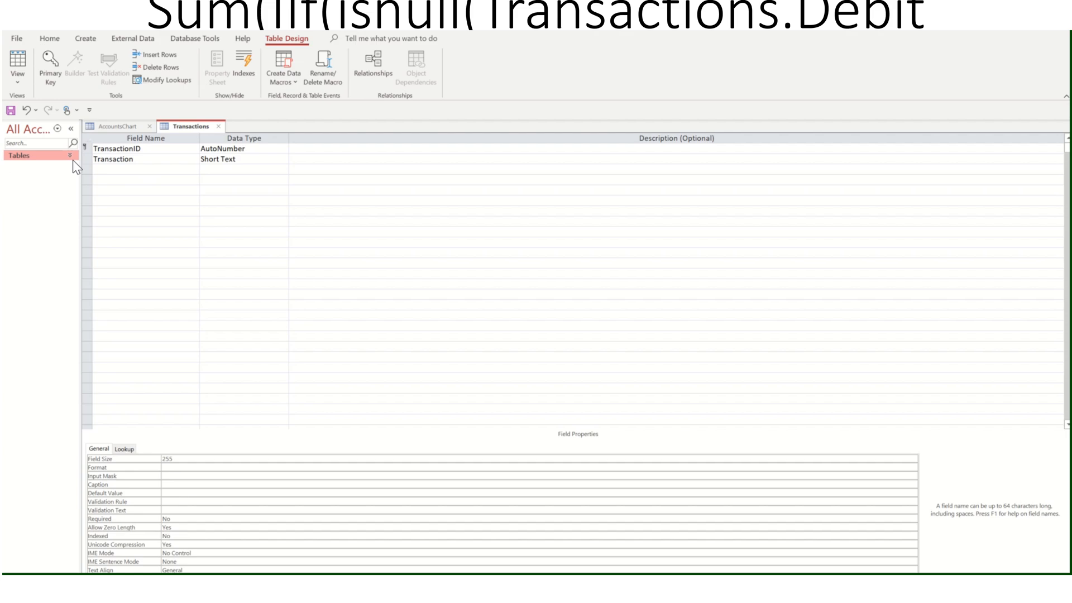
{"action": "left_click", "coordinate": [143, 163]}
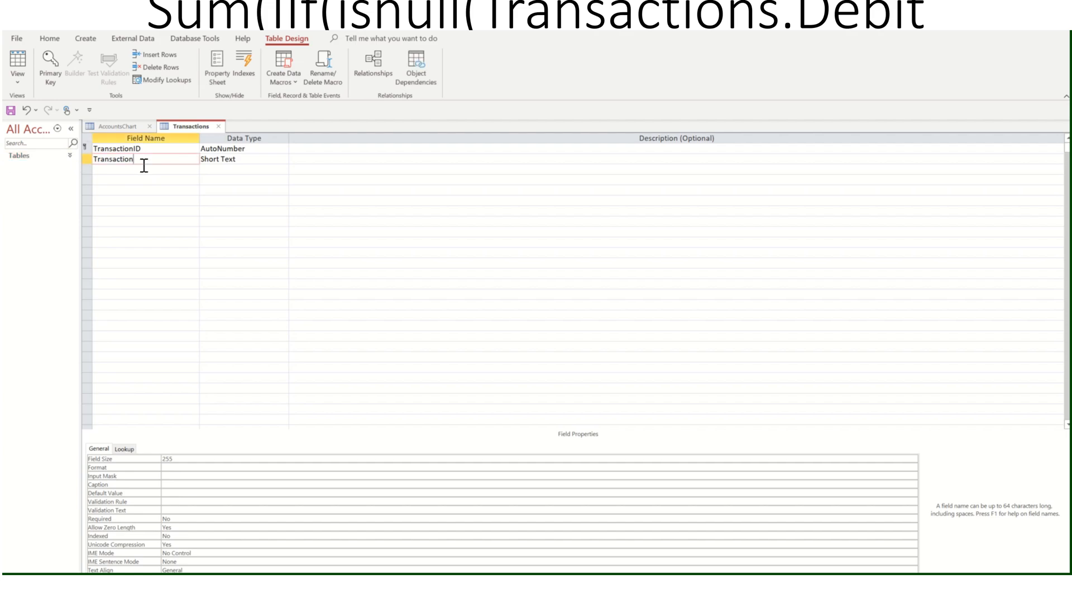
{"action": "type", "text": "No"}
Step: Set the data type of the Transaction No field to Number
{"action": "left_click", "coordinate": [272, 160]}
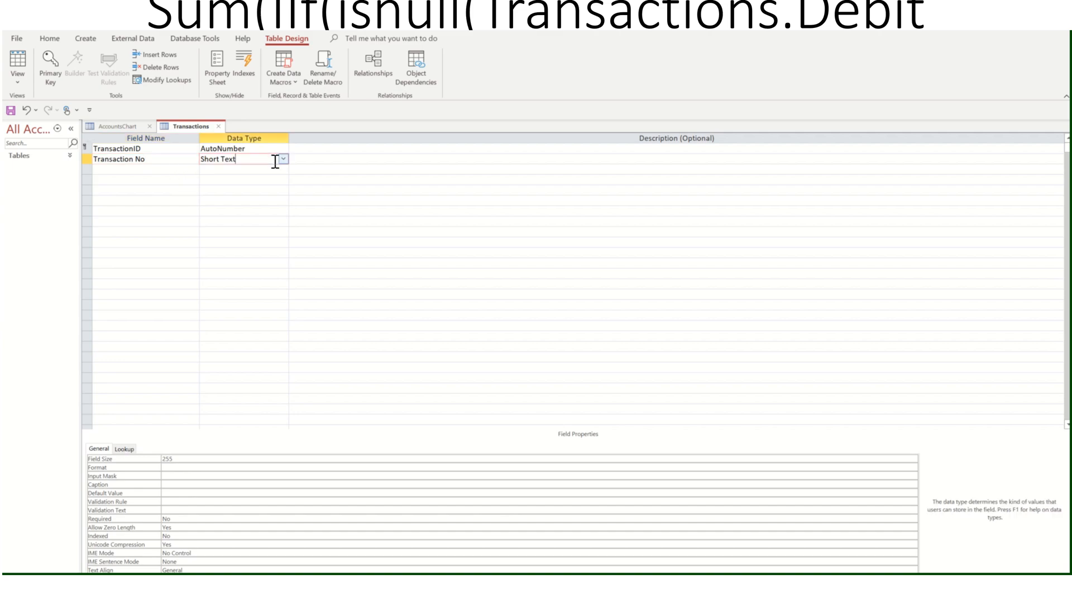
{"action": "left_click", "coordinate": [283, 161]}
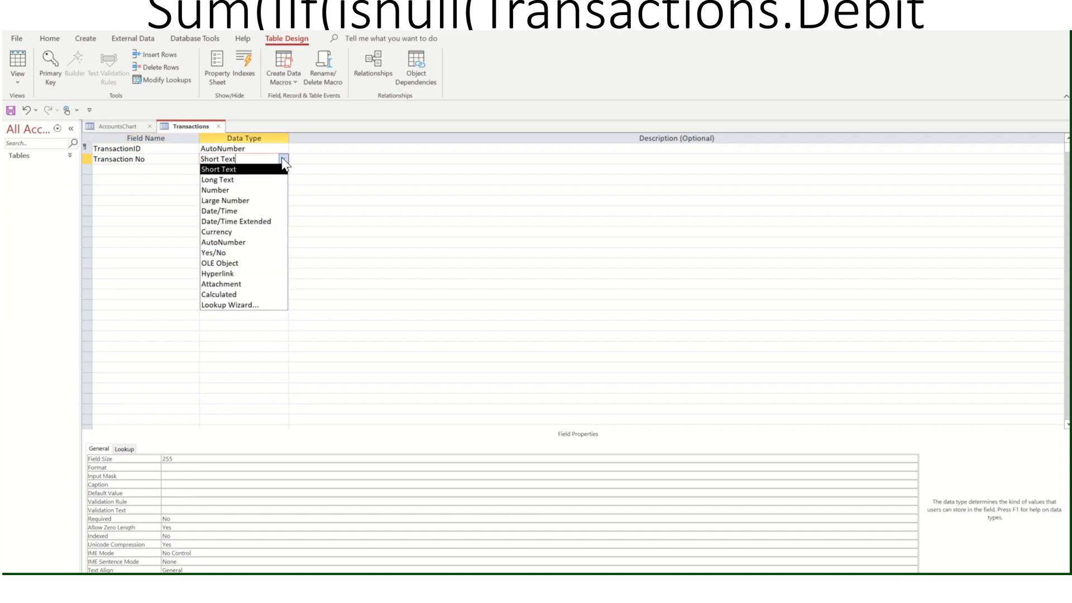
{"action": "left_click", "coordinate": [234, 193]}
Step: Add a Transaction Date field with the data type Date/Time
{"action": "left_click", "coordinate": [157, 169]}
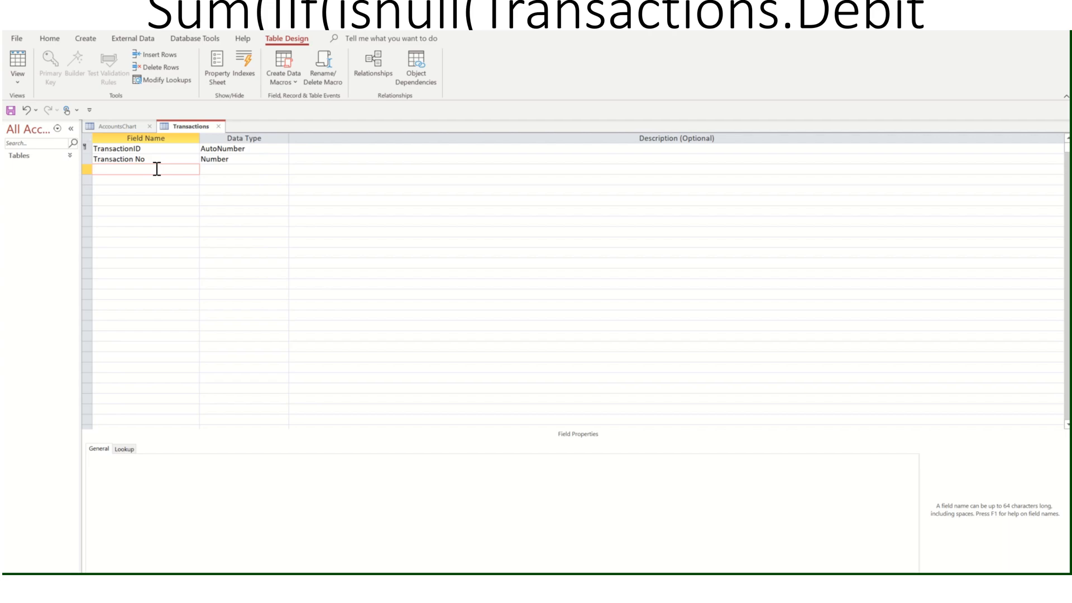
{"action": "type", "text": "Transaction Date"}
{"action": "left_click", "coordinate": [230, 168]}
{"action": "left_click", "coordinate": [283, 169]}
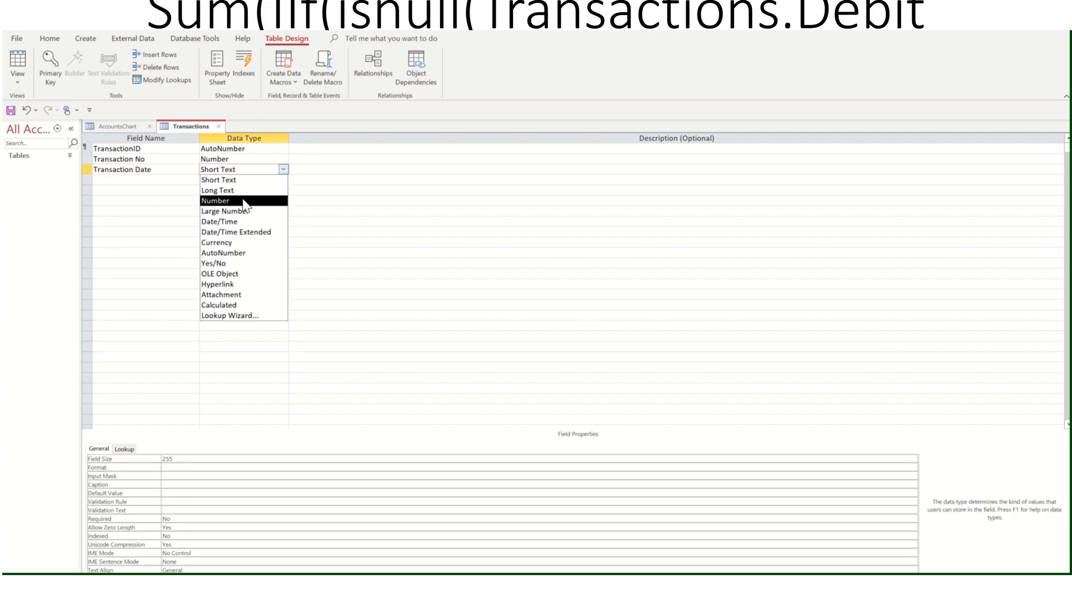
{"action": "left_click", "coordinate": [237, 221]}
Step: Add an Account field and use the Lookup Wizard to take its values from the AccountsChart table
{"action": "left_click", "coordinate": [155, 180]}
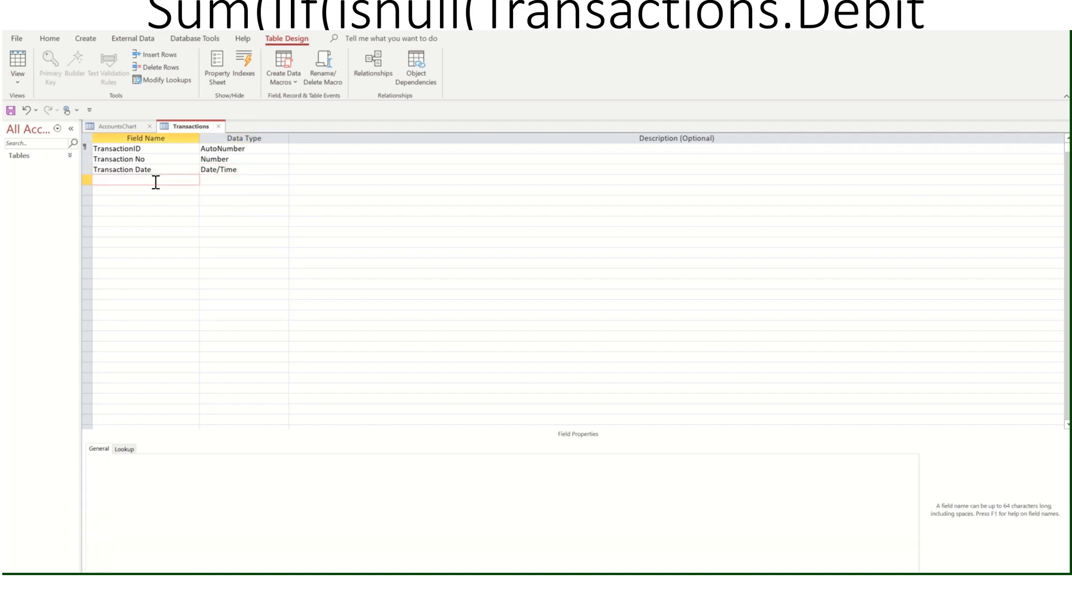
{"action": "type", "text": "Account"}
{"action": "left_click", "coordinate": [221, 179]}
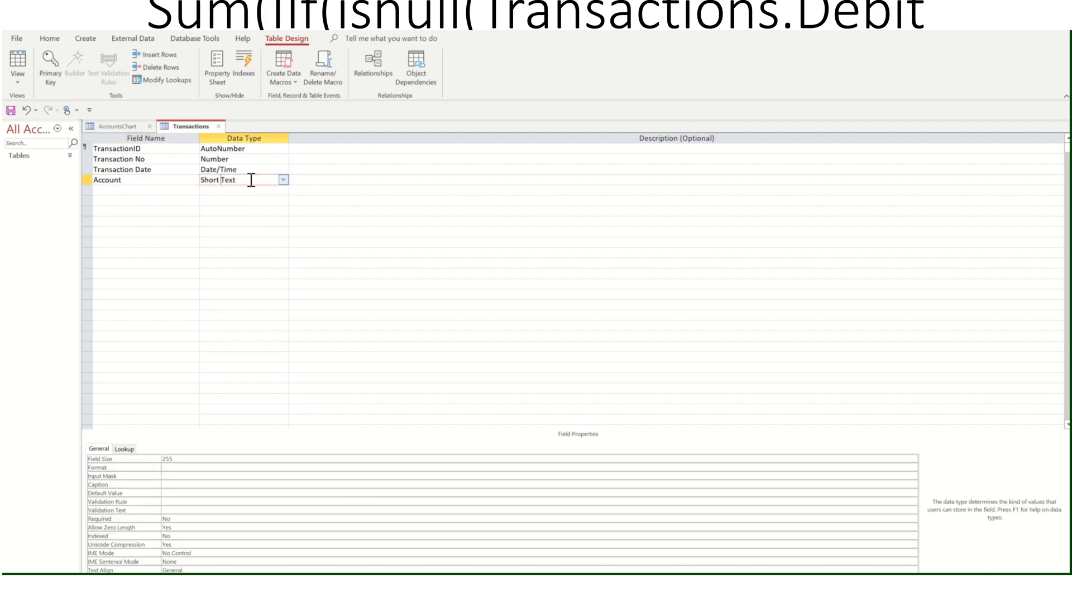
{"action": "left_click", "coordinate": [284, 180]}
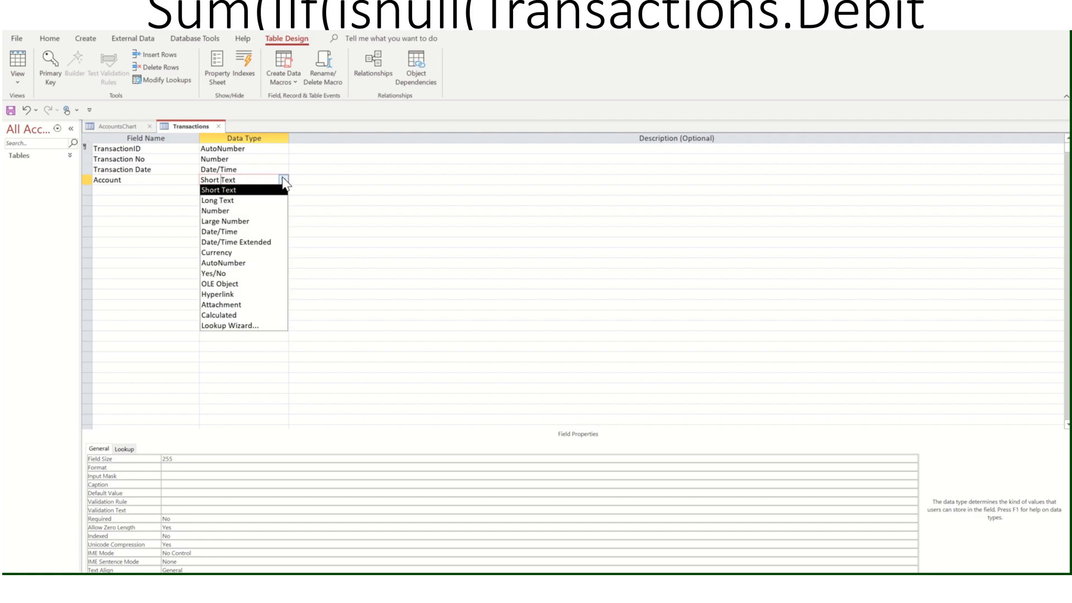
{"action": "left_click", "coordinate": [246, 325]}
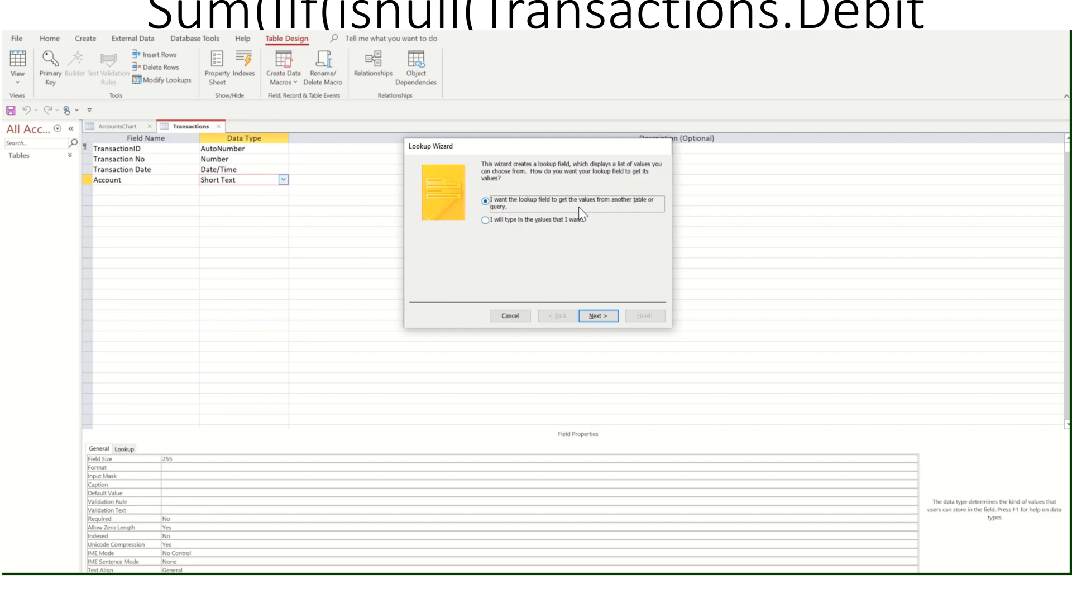
{"action": "left_click", "coordinate": [597, 316]}
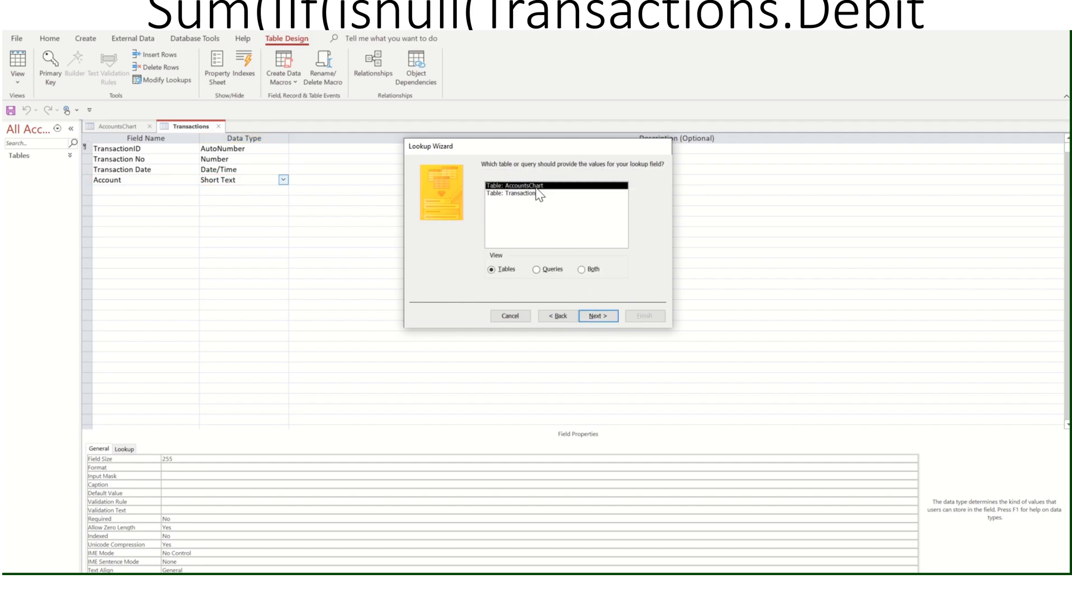
{"action": "left_click", "coordinate": [598, 316]}
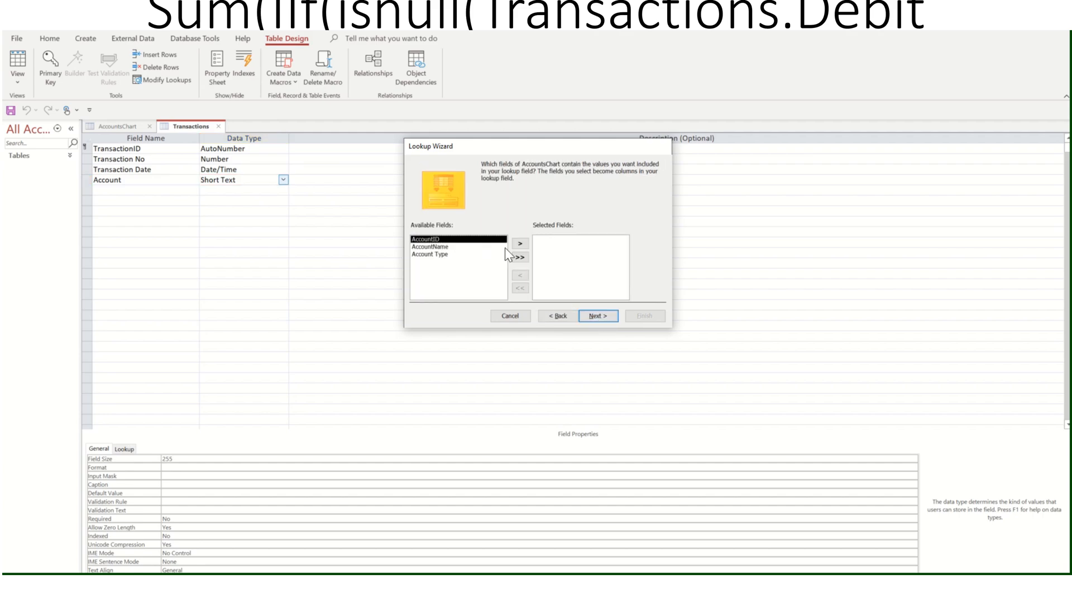
Step: Include AccountID and AccountName in the lookup and sort its list by AccountName in ascending order
{"action": "left_click", "coordinate": [515, 245]}
{"action": "left_click", "coordinate": [514, 245]}
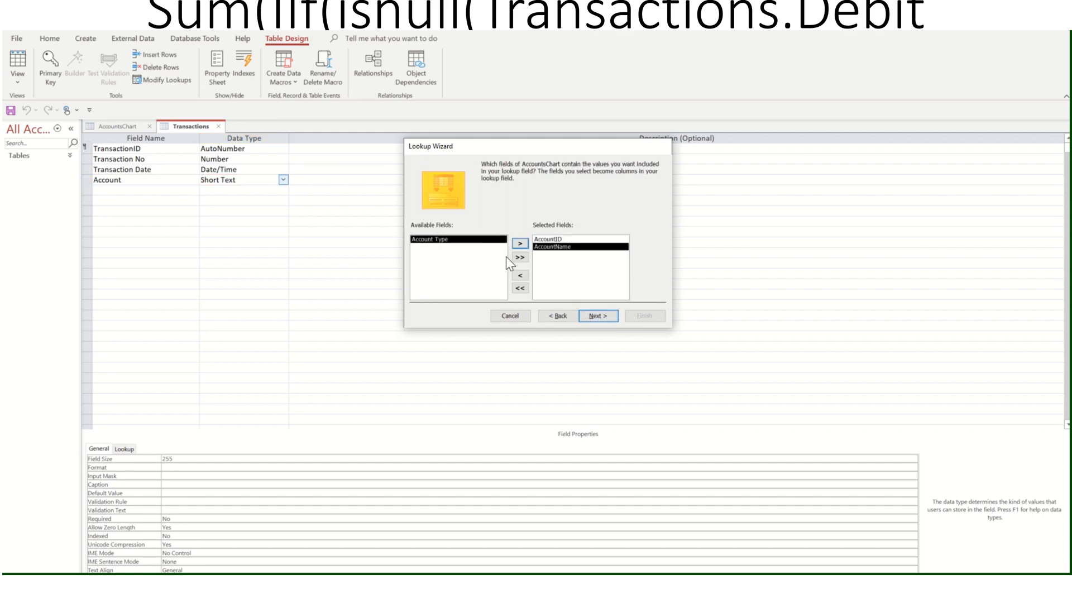
{"action": "left_click", "coordinate": [597, 316]}
{"action": "left_click", "coordinate": [503, 201]}
{"action": "left_click", "coordinate": [447, 222]}
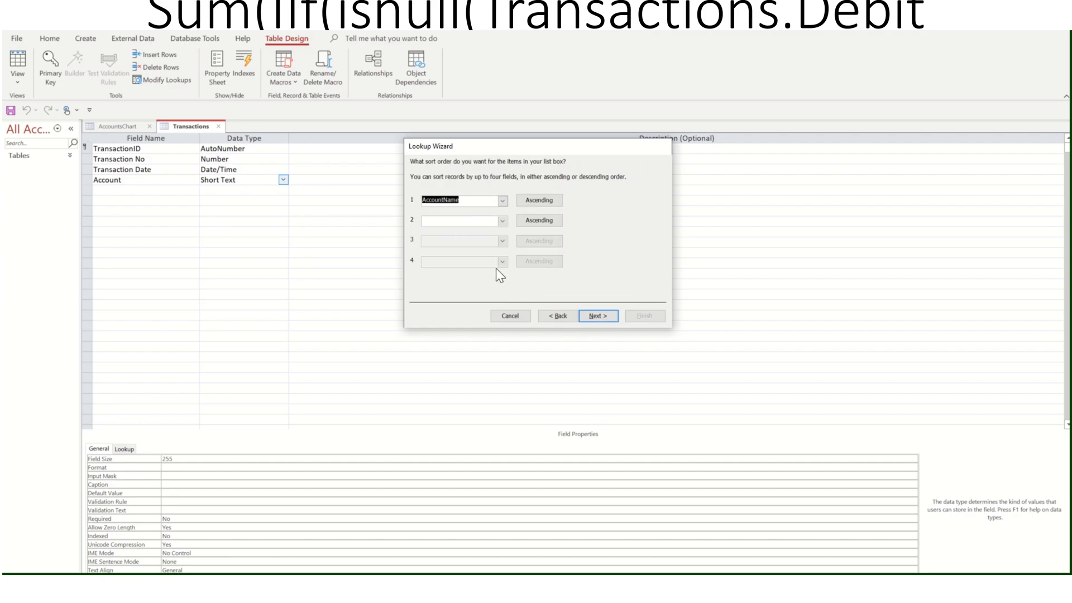
{"action": "left_click", "coordinate": [591, 316]}
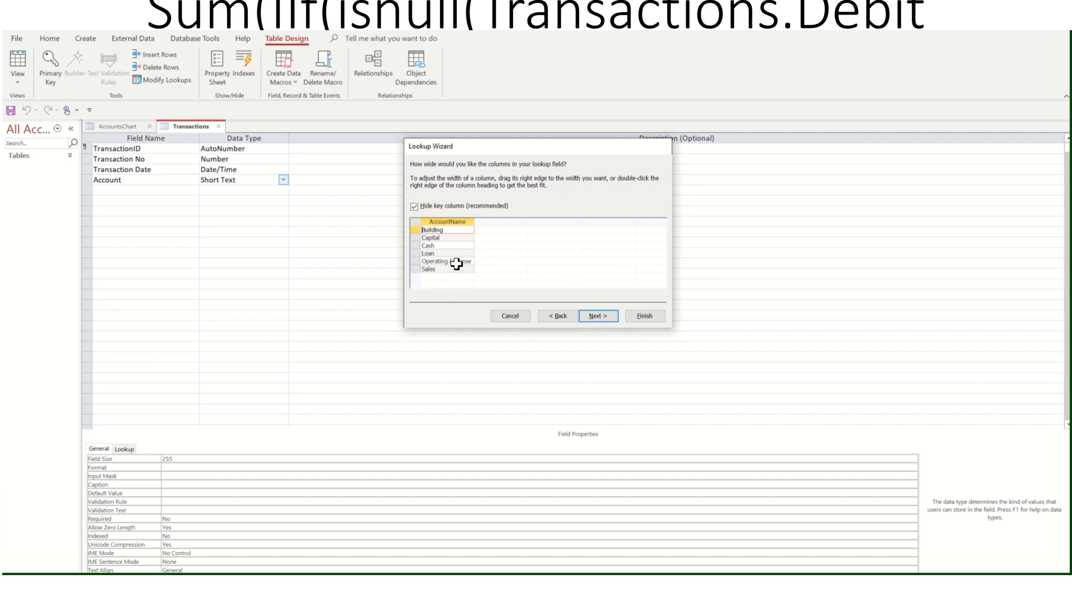
Step: Finish the lookup with the key column hidden and the label Account, saving the table to create the relationship
{"action": "left_click", "coordinate": [593, 315]}
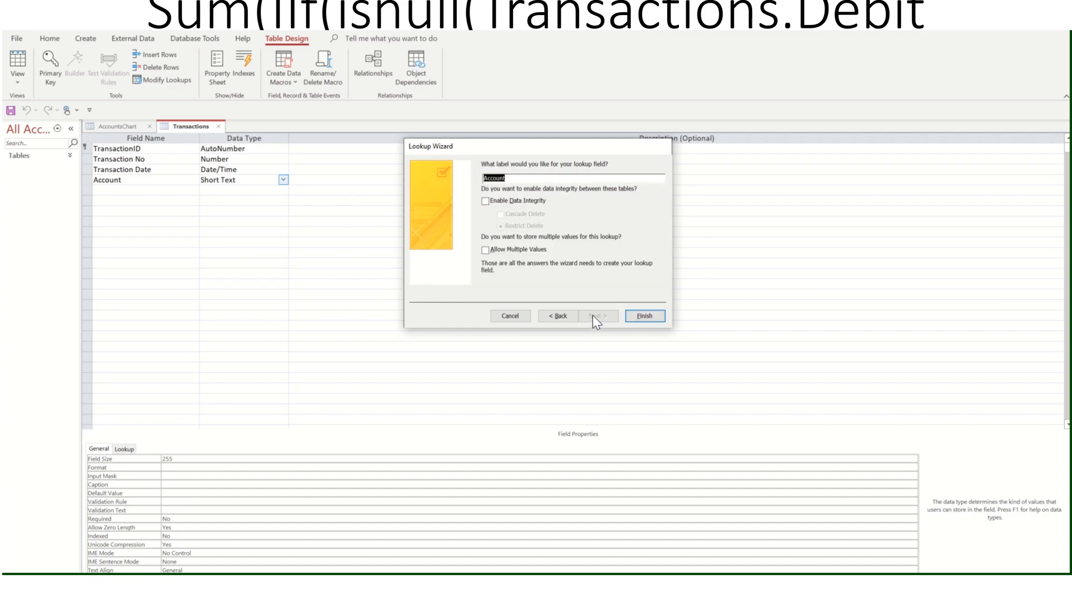
{"action": "left_click", "coordinate": [640, 315]}
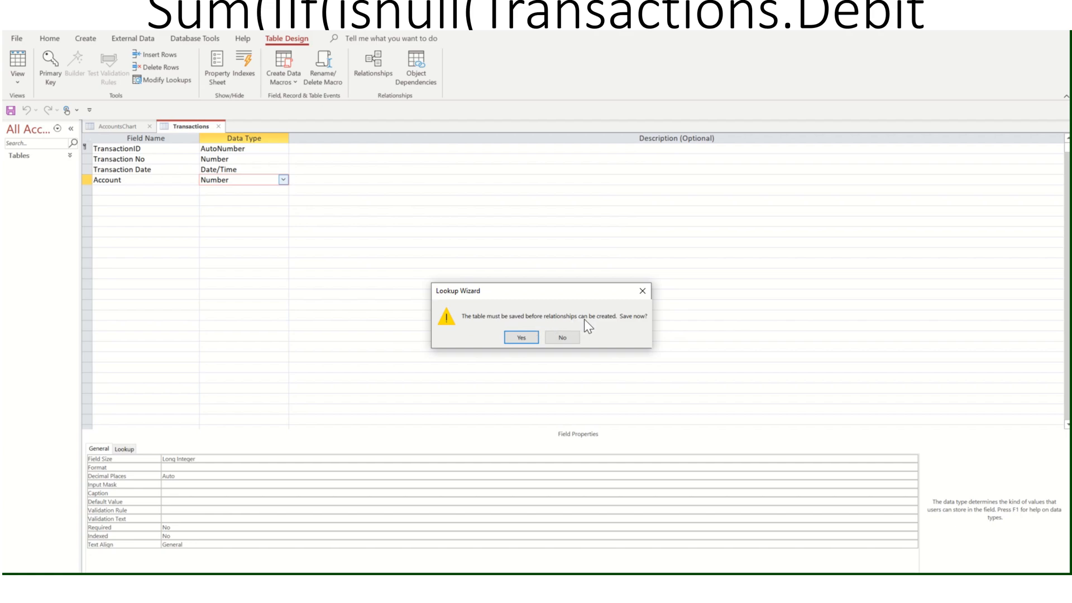
{"action": "left_click", "coordinate": [521, 337]}
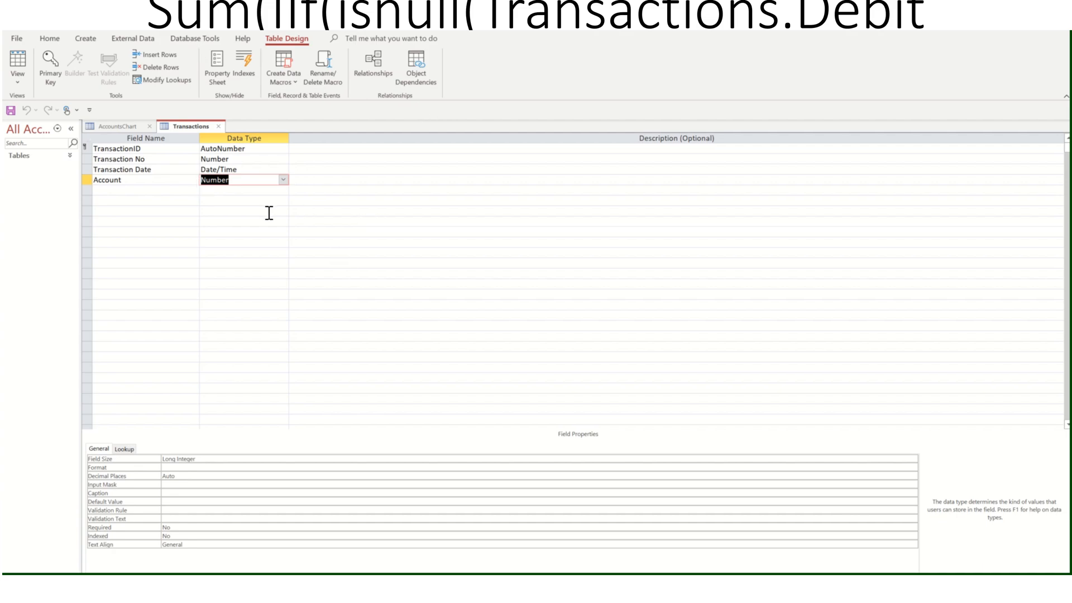
Step: Add a Debit field with the data type Number
{"action": "left_click", "coordinate": [139, 190]}
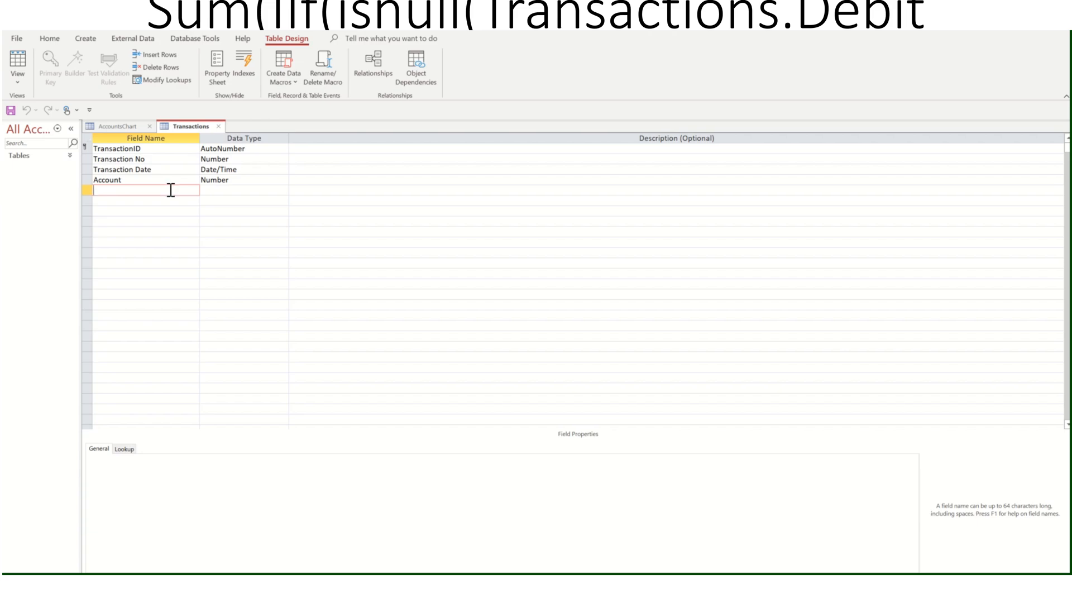
{"action": "type", "text": "Debit"}
{"action": "left_click", "coordinate": [249, 188]}
{"action": "left_click", "coordinate": [283, 190]}
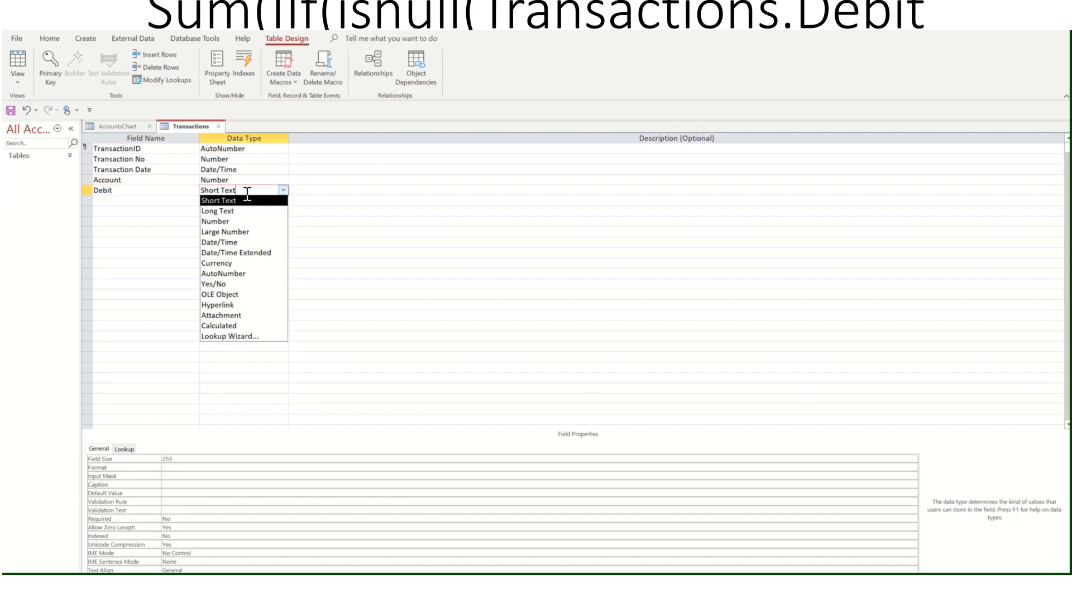
{"action": "left_click", "coordinate": [229, 221]}
Step: Add a Credit field with the data type Number
{"action": "left_click", "coordinate": [124, 201]}
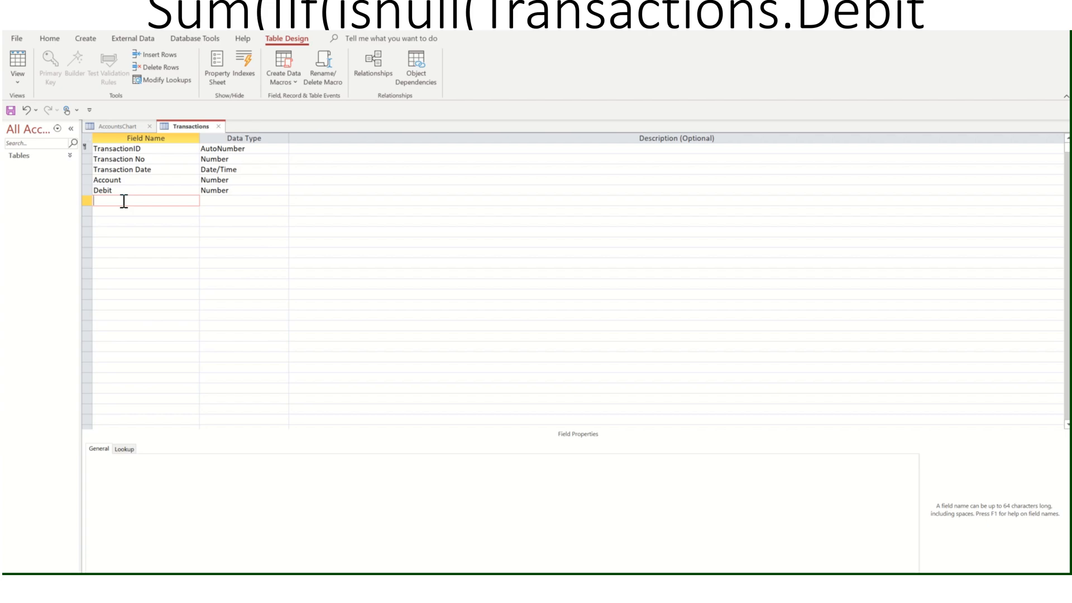
{"action": "type", "text": "Credit"}
{"action": "left_click", "coordinate": [225, 201]}
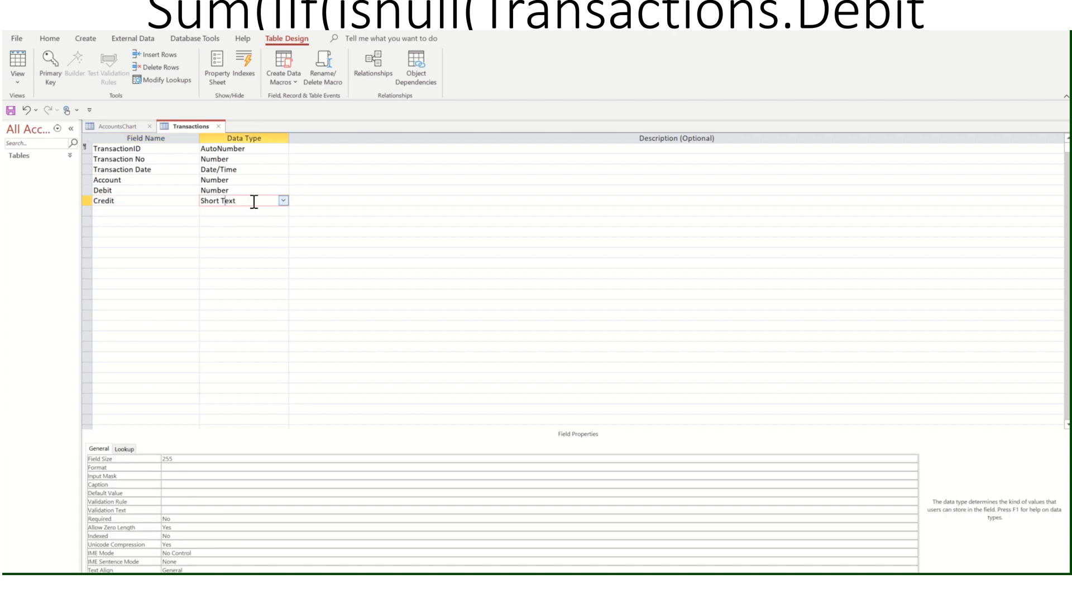
{"action": "left_click", "coordinate": [283, 200]}
{"action": "left_click", "coordinate": [228, 232]}
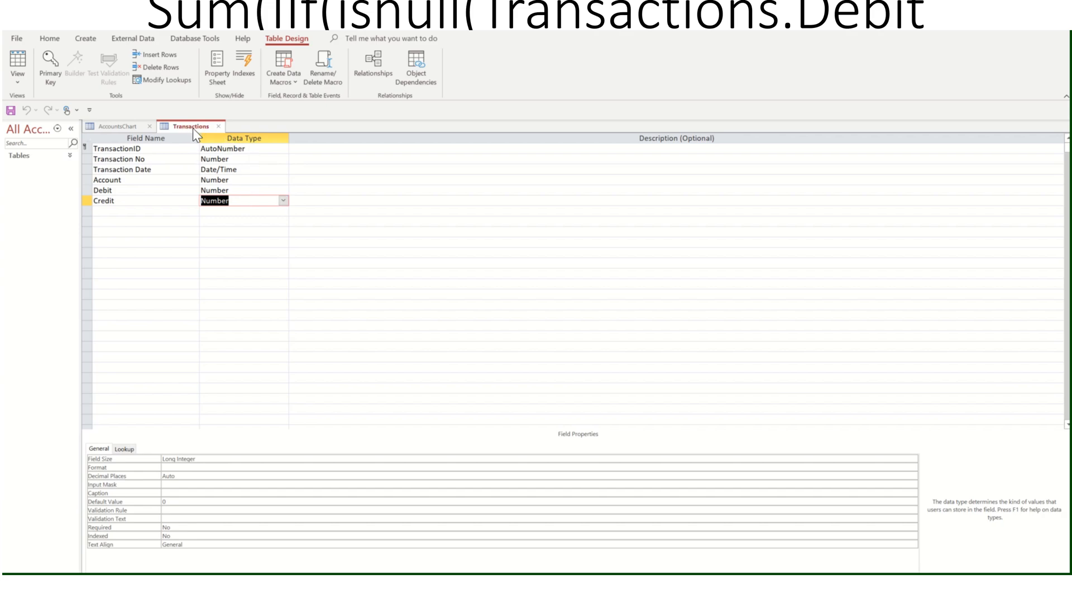
Step: Close the Transactions table's design and reopen the table in Datasheet view
{"action": "left_click", "coordinate": [219, 126]}
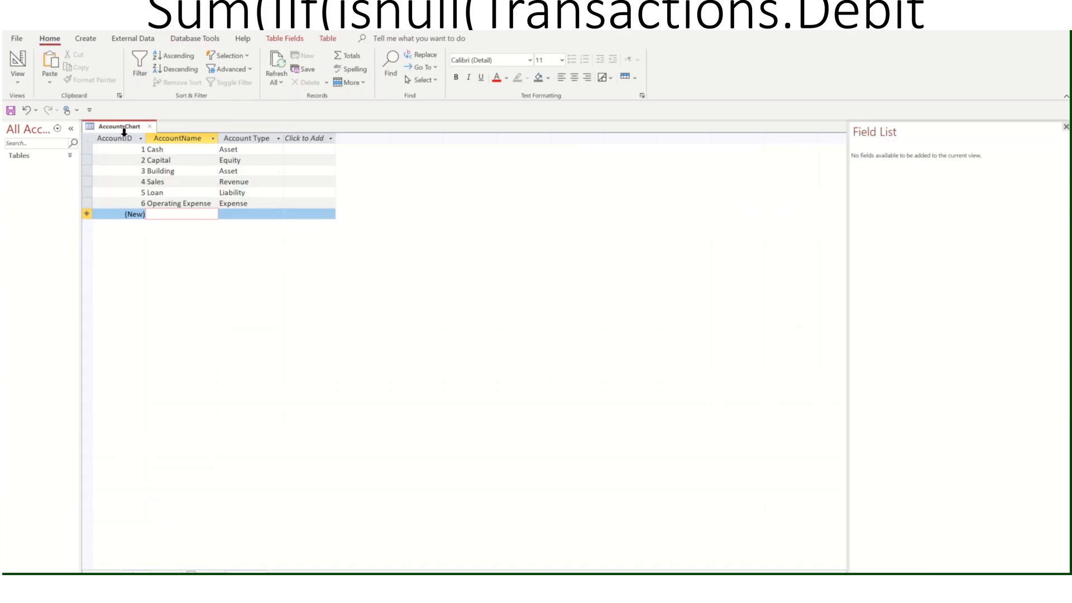
{"action": "left_click", "coordinate": [70, 155]}
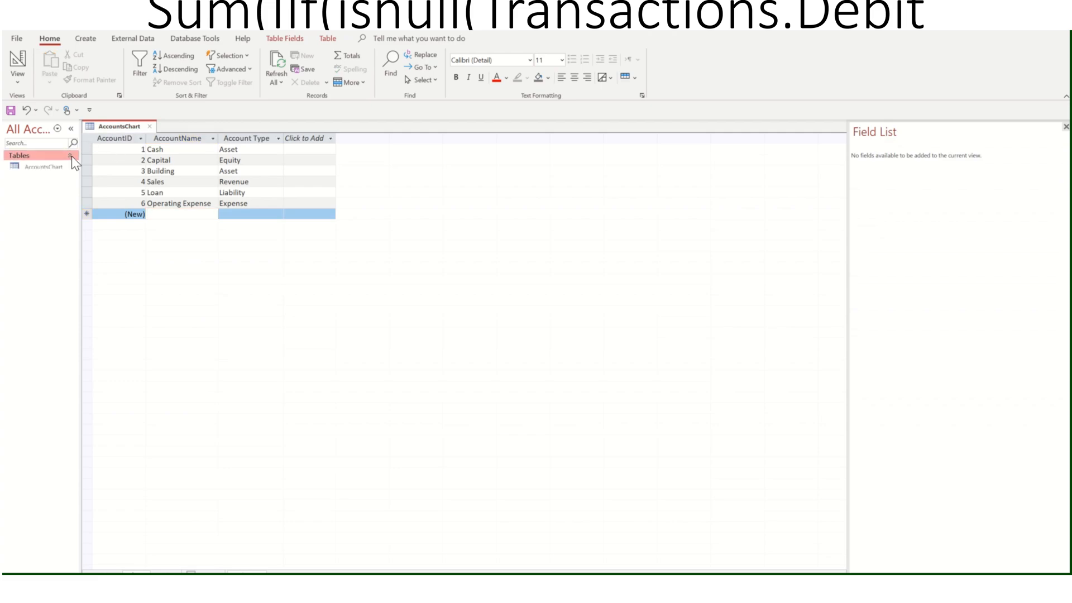
{"action": "double_click", "coordinate": [39, 180]}
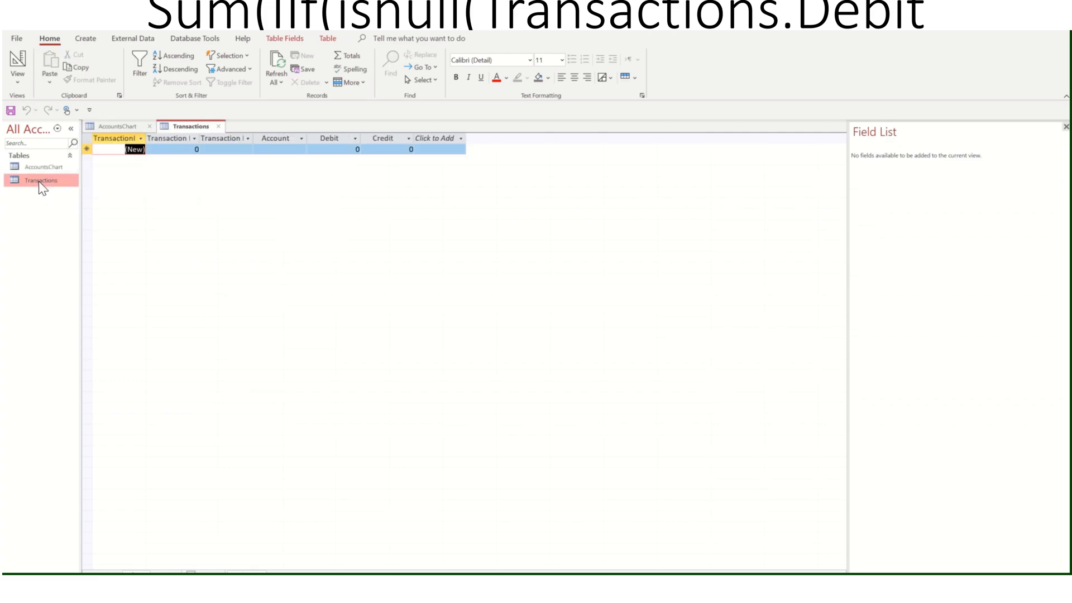
Step: Widen the Transaction No, Transaction Date and TransactionID columns so their full headings fit
{"action": "left_click", "coordinate": [170, 150]}
{"action": "left_click_drag", "start_coordinate": [199, 137], "coordinate": [217, 138]}
{"action": "left_click", "coordinate": [275, 137]}
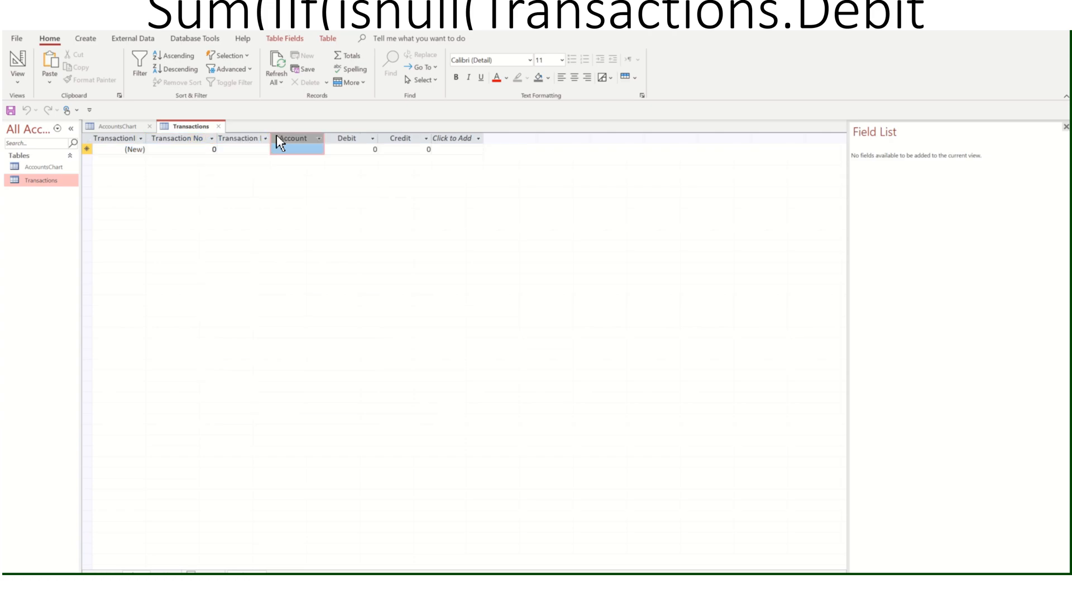
{"action": "left_click_drag", "start_coordinate": [270, 137], "coordinate": [287, 137]}
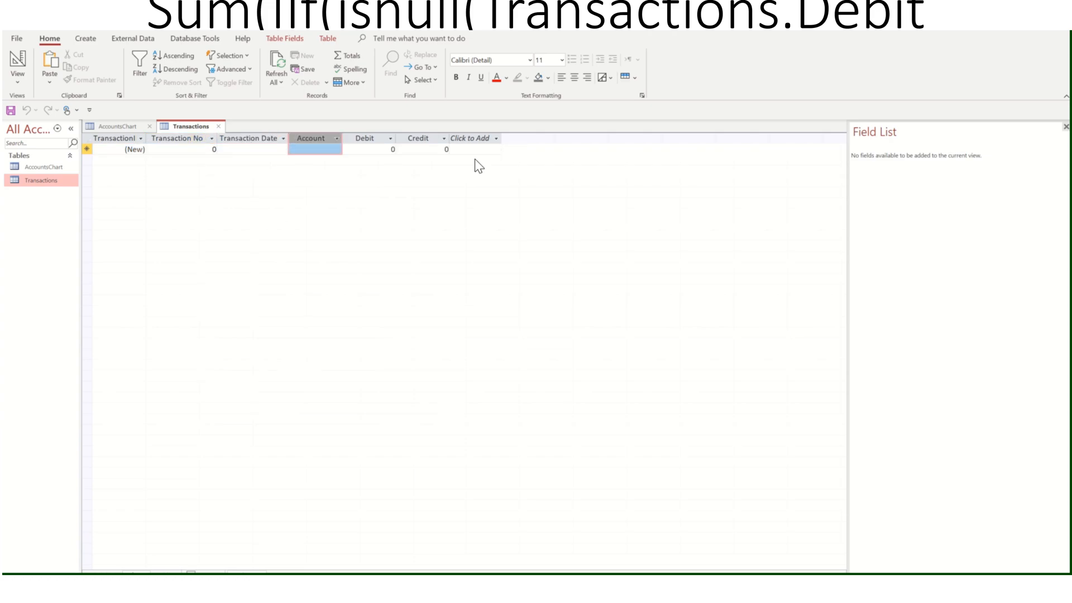
{"action": "left_click", "coordinate": [284, 138]}
{"action": "left_click", "coordinate": [193, 148]}
{"action": "left_click", "coordinate": [196, 151]}
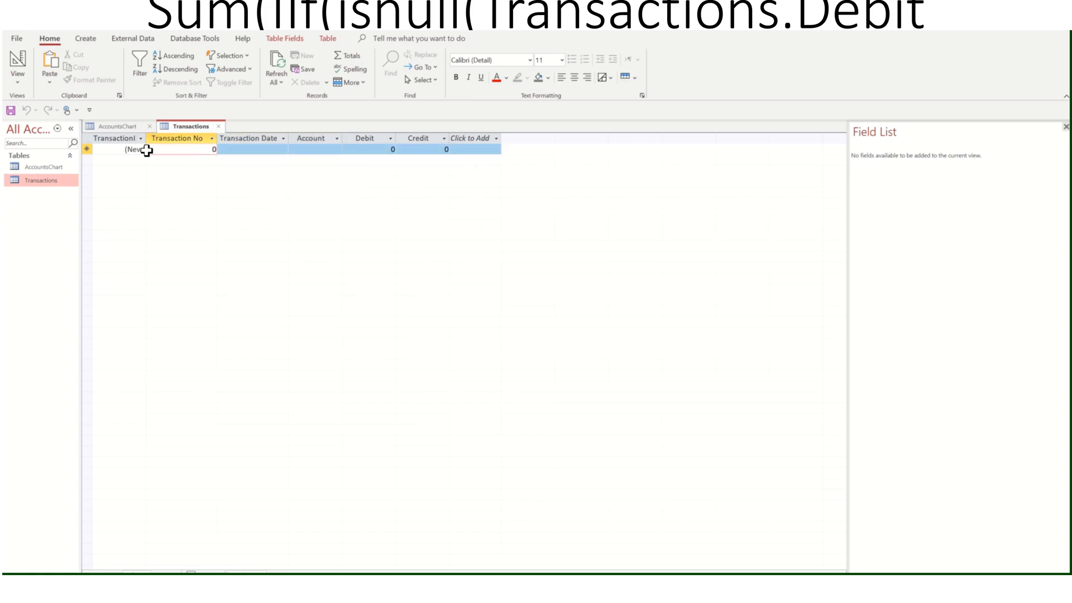
{"action": "left_click_drag", "start_coordinate": [147, 137], "coordinate": [165, 137]}
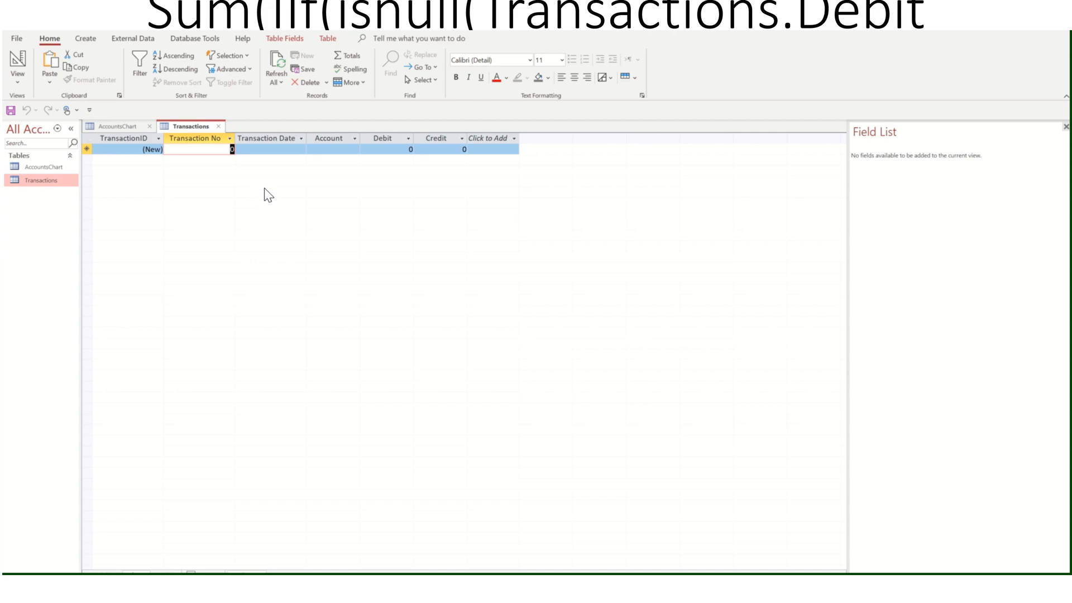
Step: Enter the first transaction record: Transaction No 1, date 3/6/2022, account Cash and debit 50000
{"action": "type", "text": "1"}
{"action": "left_click", "coordinate": [273, 150]}
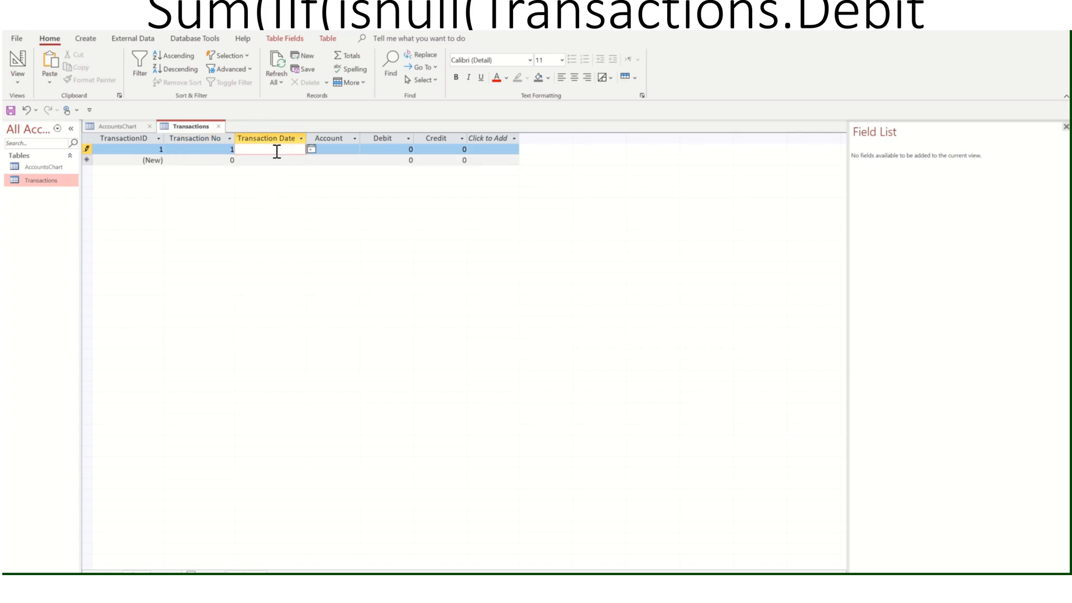
{"action": "left_click", "coordinate": [311, 150]}
{"action": "left_click", "coordinate": [234, 190]}
{"action": "left_click", "coordinate": [357, 149]}
{"action": "left_click", "coordinate": [357, 149]}
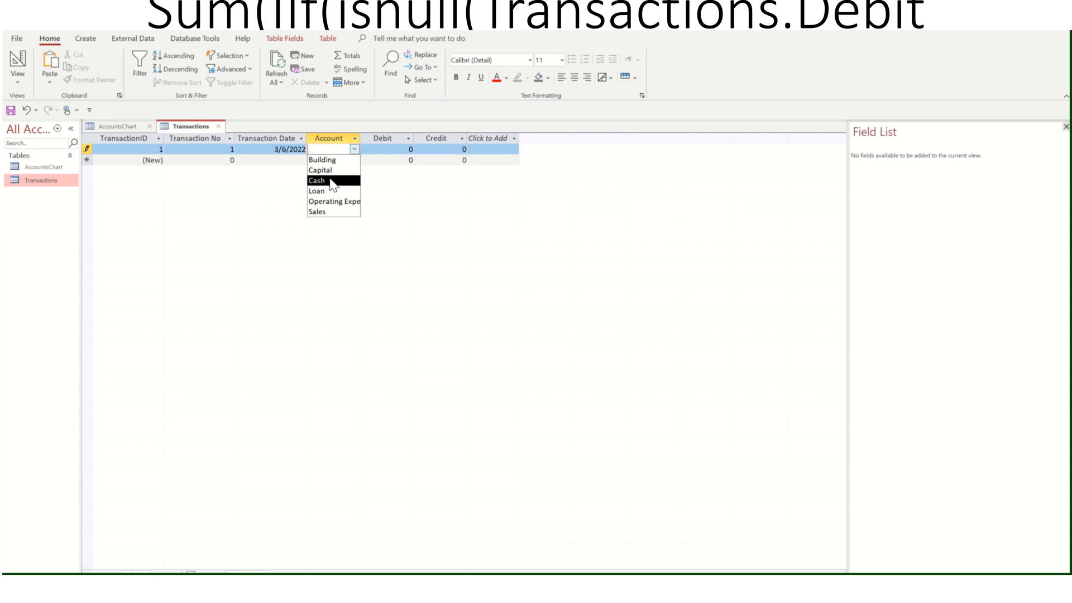
{"action": "left_click", "coordinate": [331, 173]}
{"action": "key", "text": "Tab"}
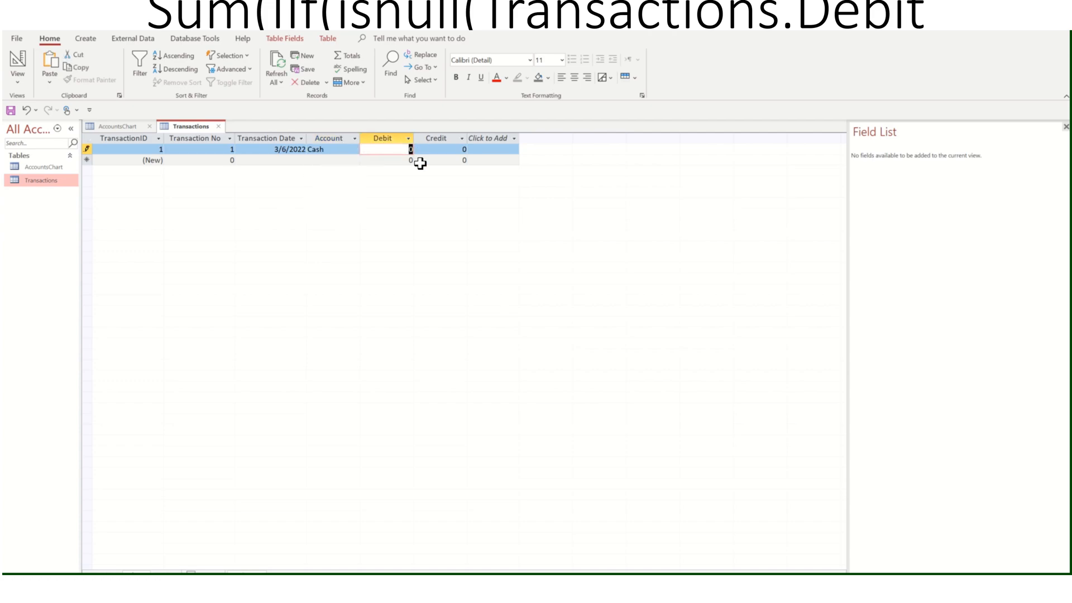
{"action": "type", "text": "50000"}
{"action": "left_click", "coordinate": [385, 160]}
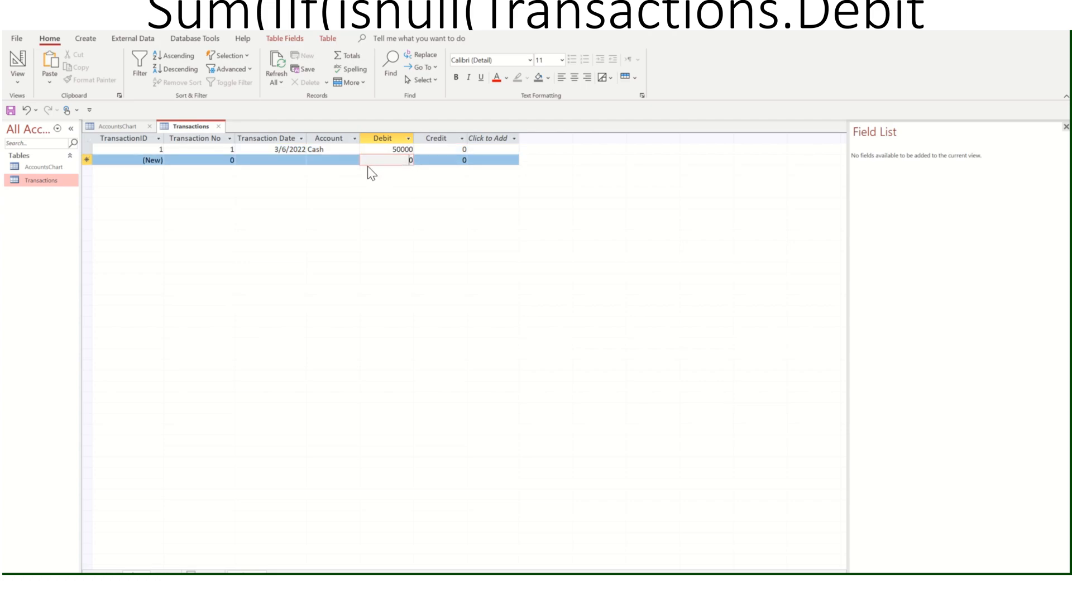
Step: Start the second transaction record with the date 3/6/2022 and Transaction No 1
{"action": "left_click", "coordinate": [284, 162]}
{"action": "left_click", "coordinate": [311, 160]}
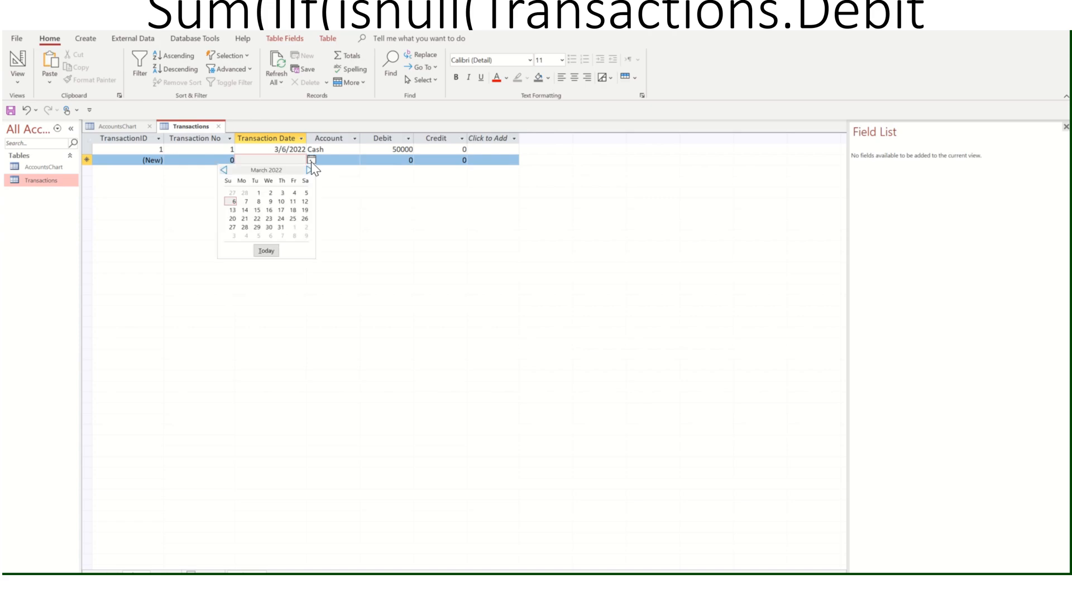
{"action": "left_click", "coordinate": [233, 201]}
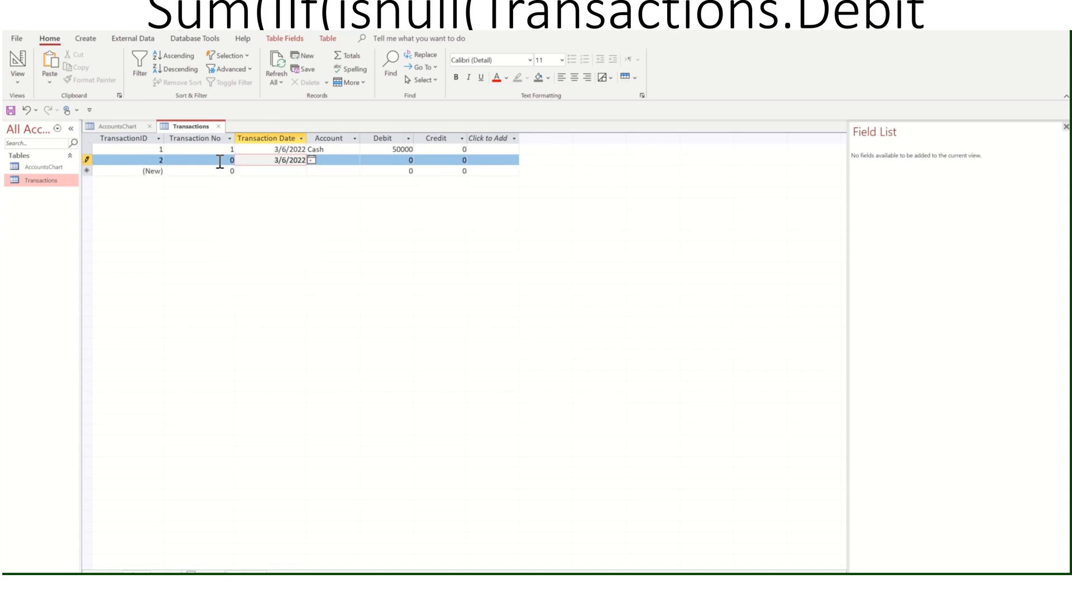
{"action": "left_click_drag", "start_coordinate": [221, 162], "coordinate": [273, 164]}
{"action": "type", "text": "1"}
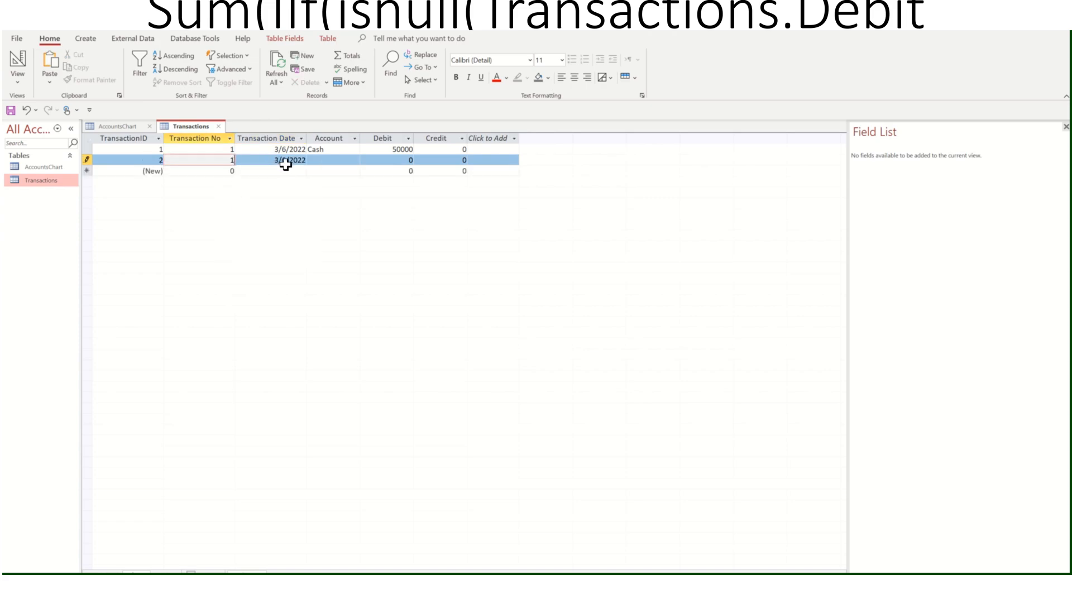
Step: Set the second record's account to Capital and its credit to 50000, and save the record
{"action": "left_click", "coordinate": [451, 161]}
{"action": "left_click", "coordinate": [337, 161]}
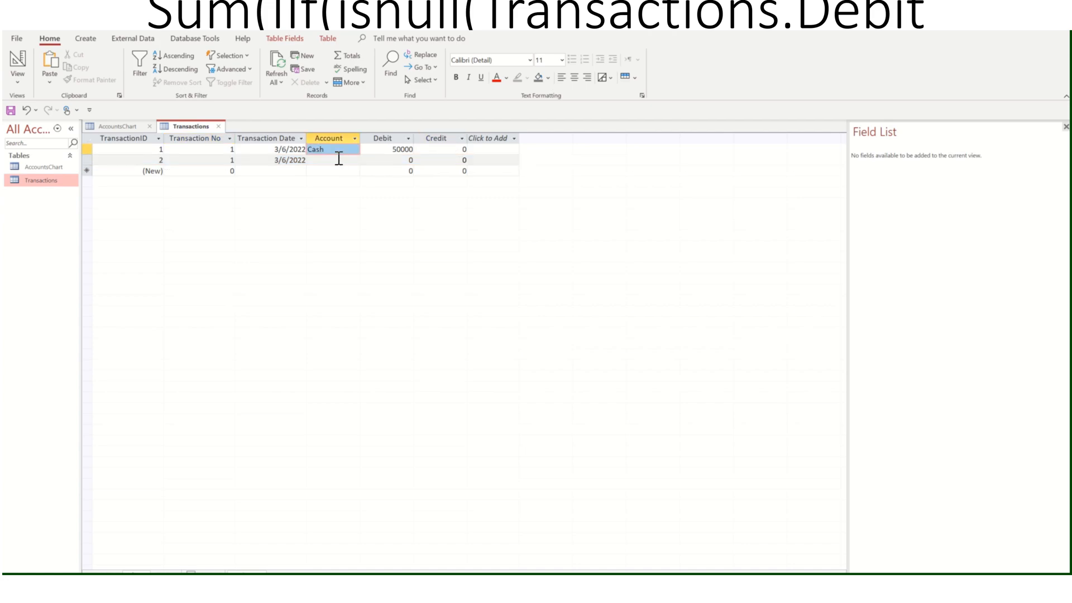
{"action": "left_click", "coordinate": [354, 160]}
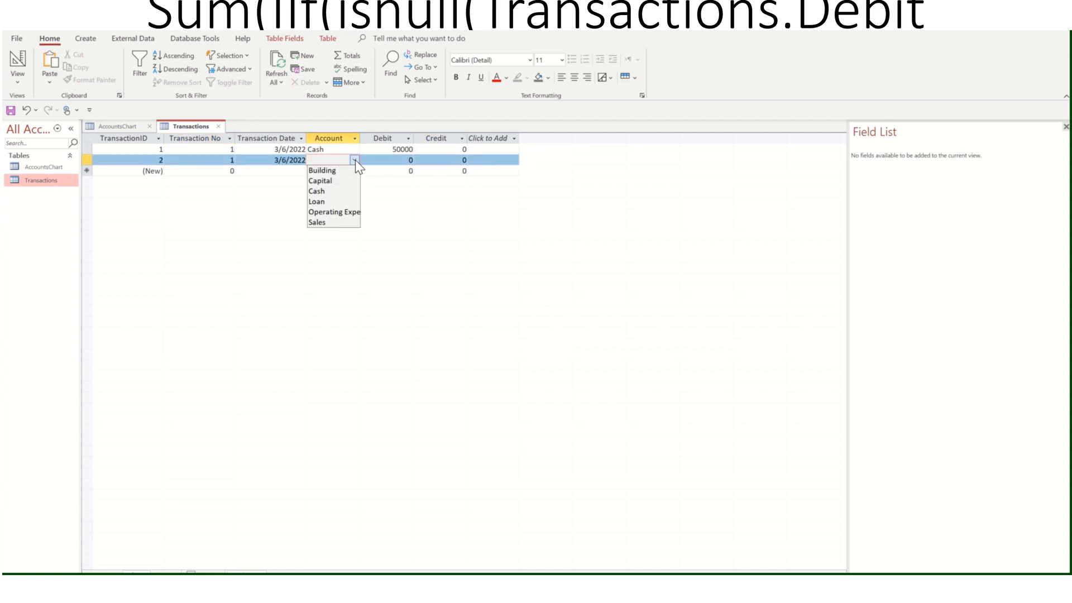
{"action": "left_click", "coordinate": [328, 183]}
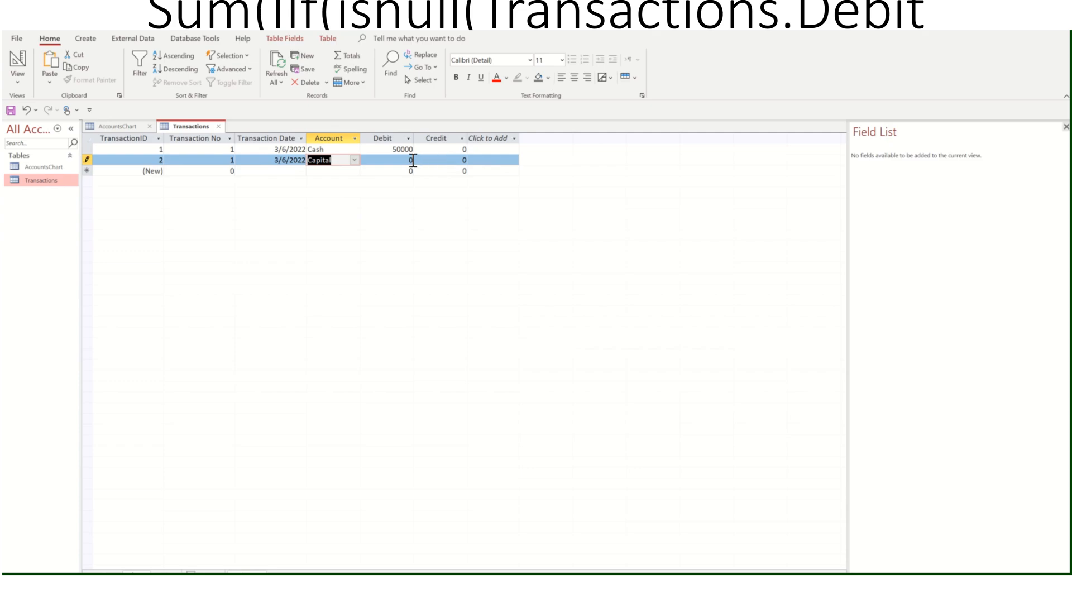
{"action": "key", "text": "Tab"}
{"action": "key", "text": "Tab"}
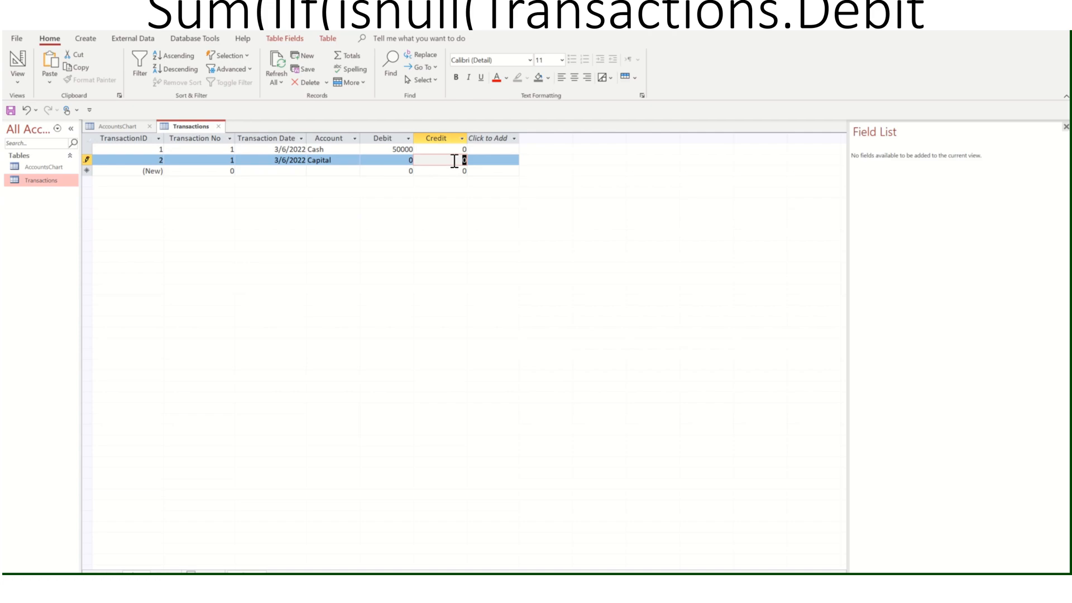
{"action": "type", "text": "50000"}
{"action": "left_click", "coordinate": [447, 171]}
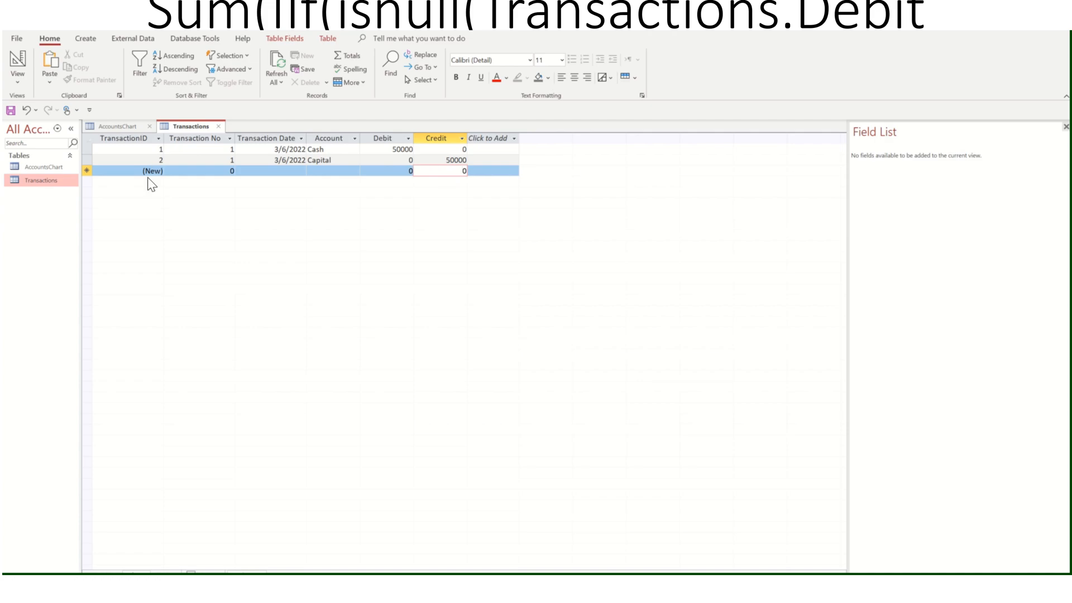
Step: Add a Narration field with the data type Short Text in the Transactions table's design
{"action": "right_click", "coordinate": [199, 124]}
{"action": "left_click", "coordinate": [224, 182]}
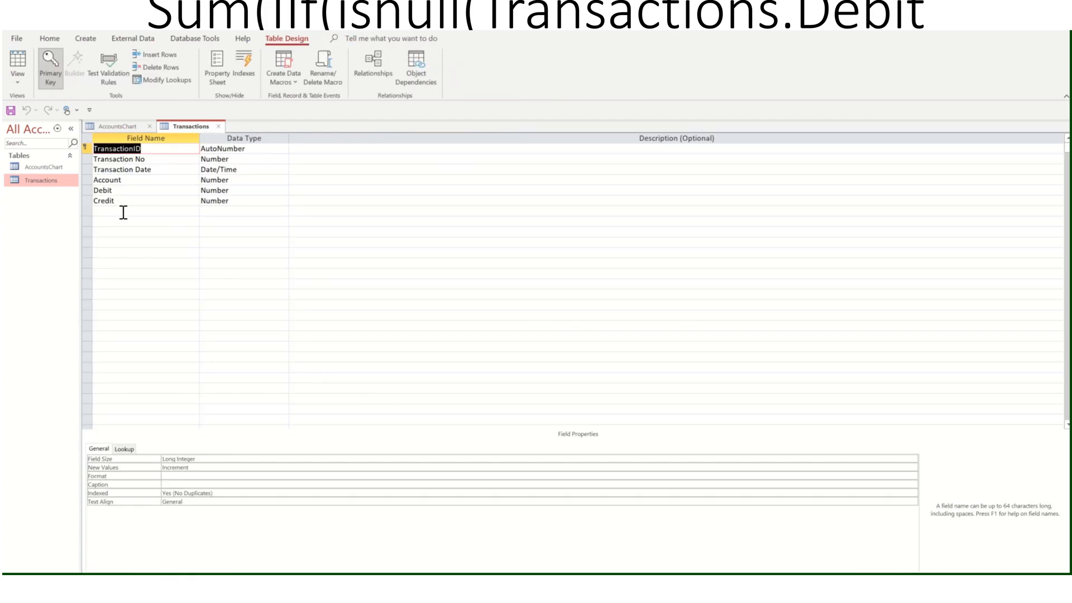
{"action": "left_click", "coordinate": [119, 214]}
{"action": "type", "text": "Narration"}
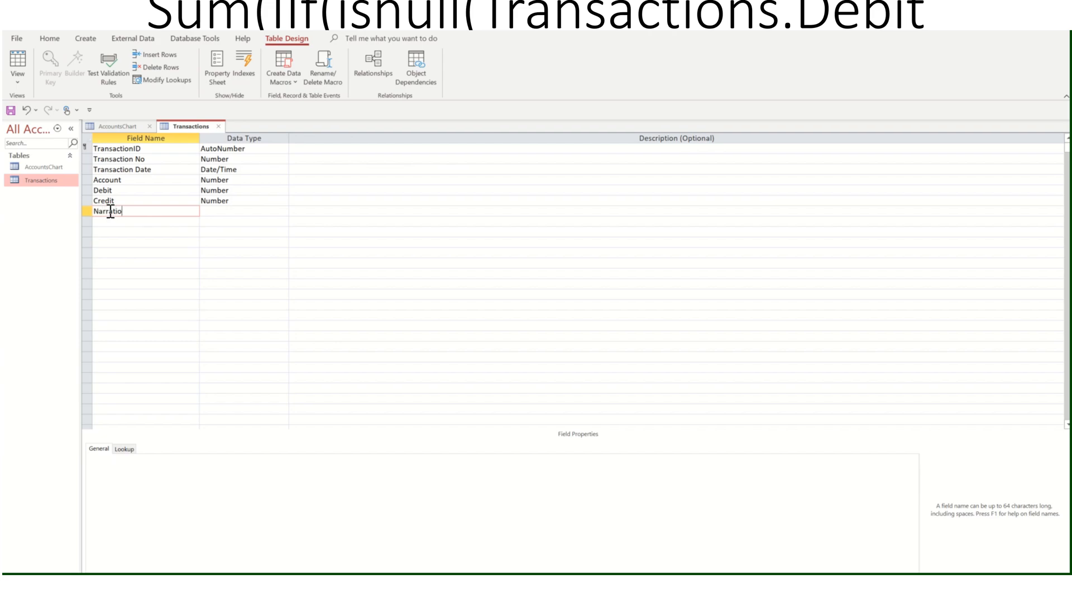
{"action": "left_click", "coordinate": [227, 211]}
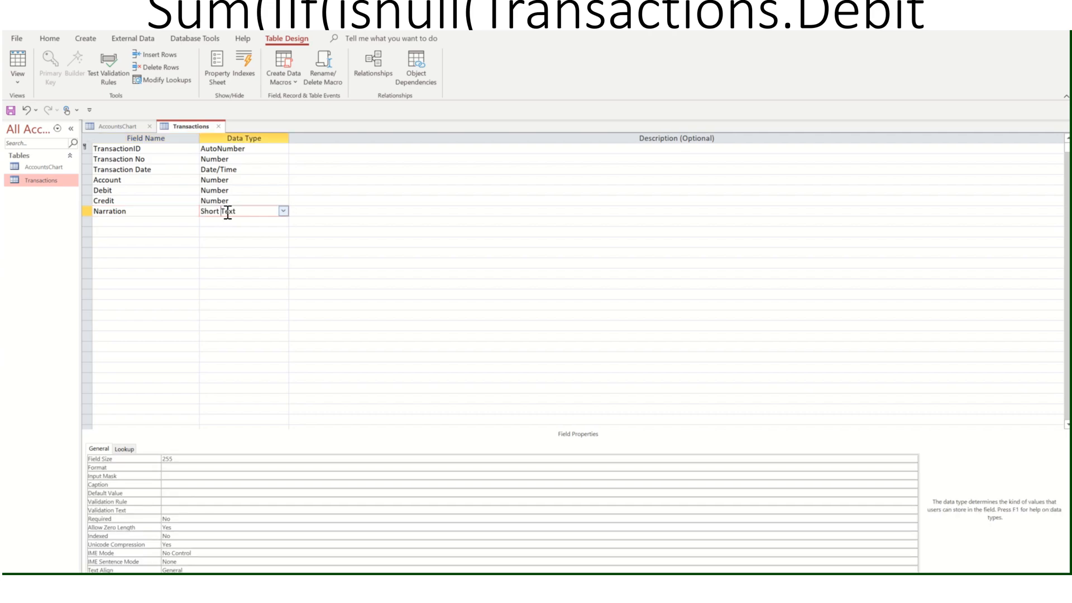
Step: Clear the default value of the Debit and Credit fields
{"action": "left_click", "coordinate": [251, 190]}
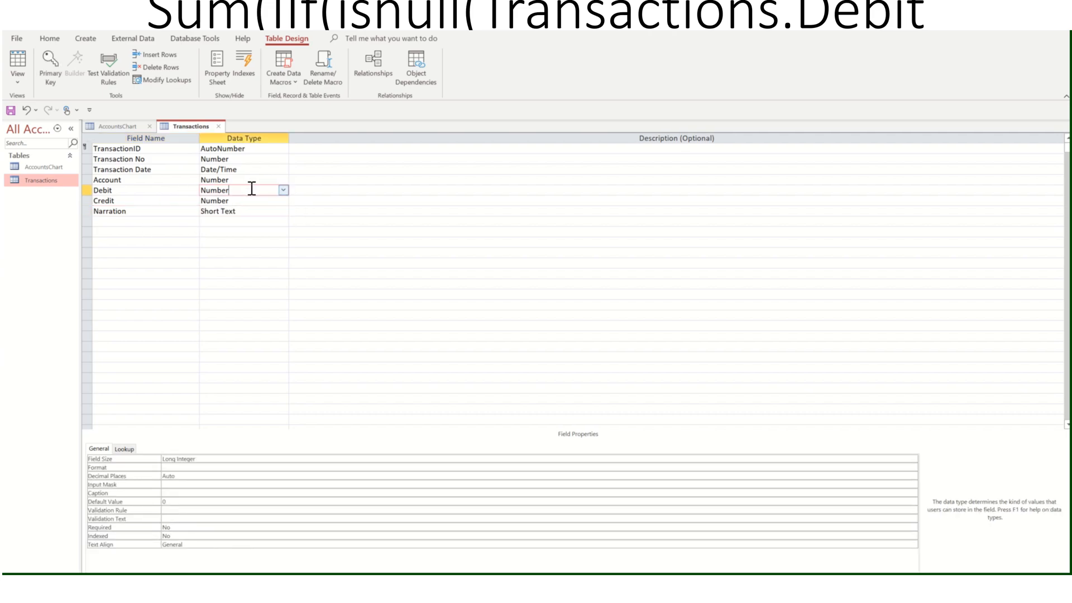
{"action": "left_click", "coordinate": [172, 501]}
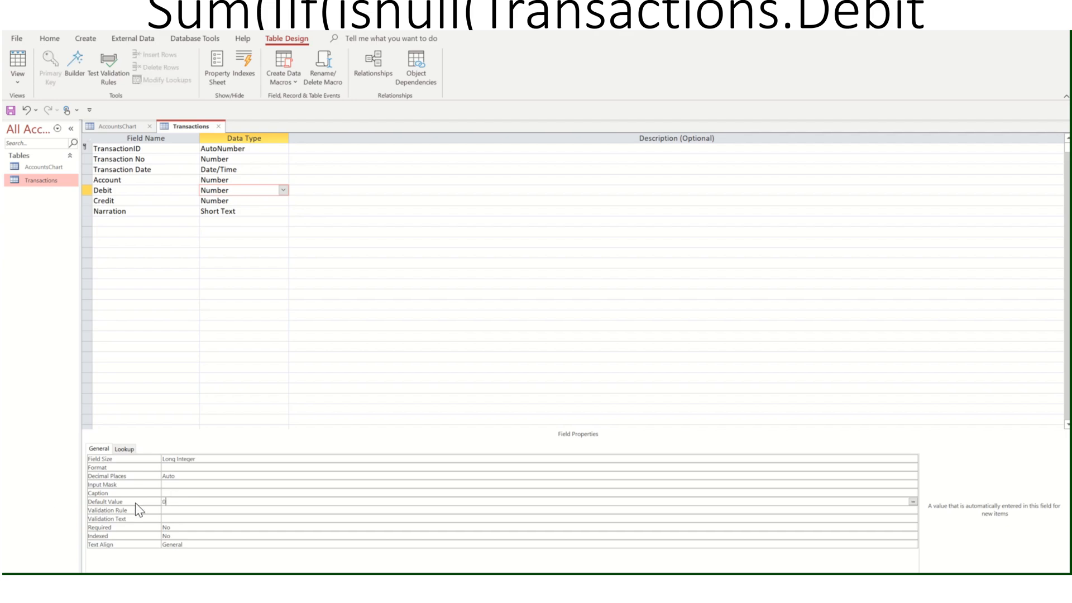
{"action": "double_click", "coordinate": [164, 501]}
{"action": "key", "text": "BackSpace"}
{"action": "left_click", "coordinate": [132, 200]}
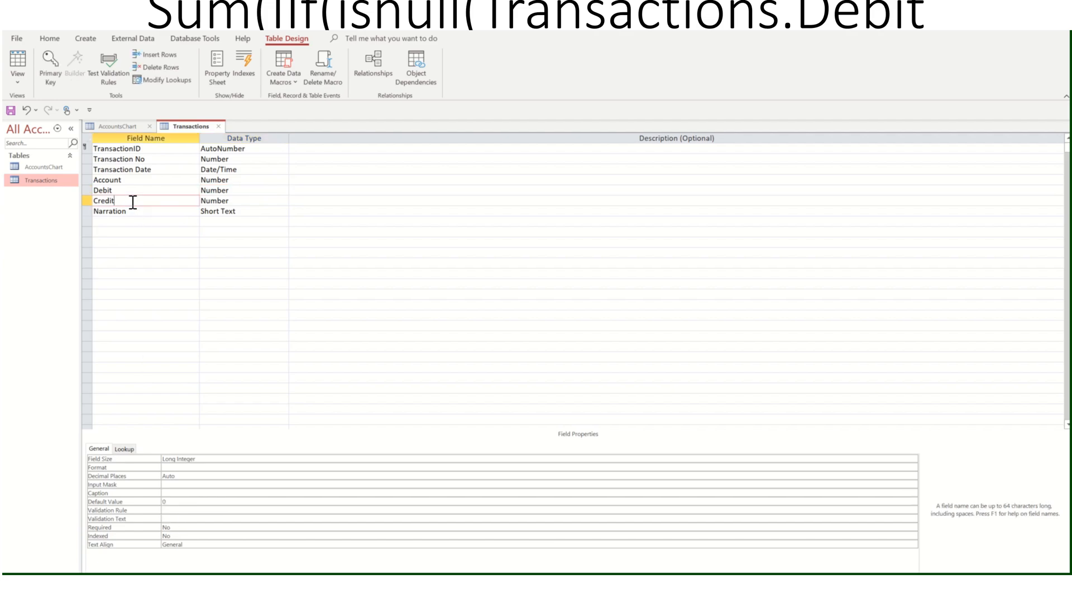
{"action": "left_click", "coordinate": [178, 501]}
{"action": "key", "text": "BackSpace"}
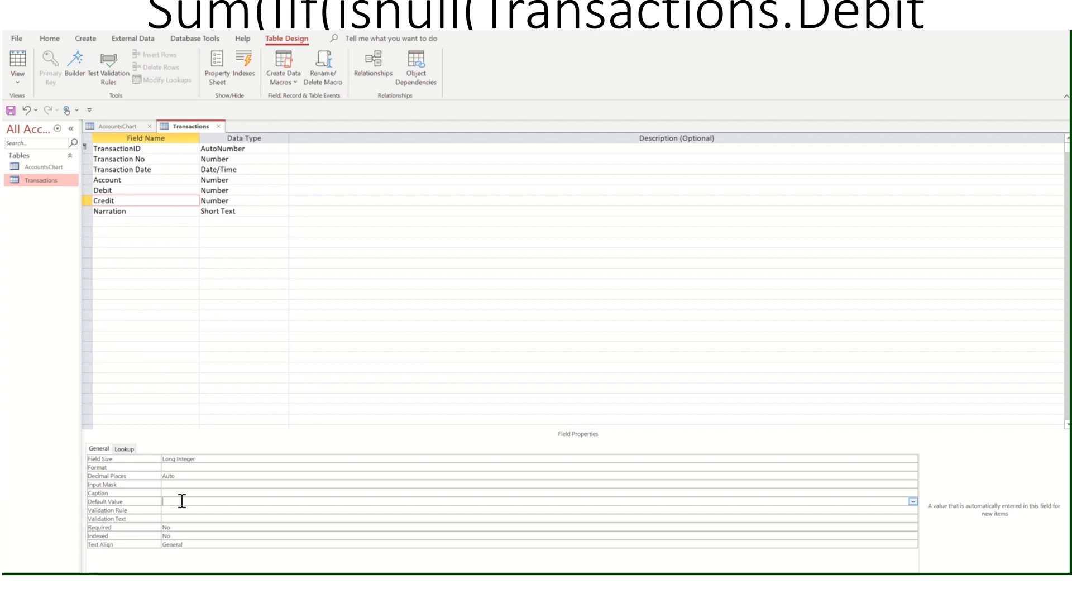
Step: Close the table design, reopen Transactions in Datasheet view, and clear the zeros from the first record's credit and the second record's debit
{"action": "left_click", "coordinate": [219, 126]}
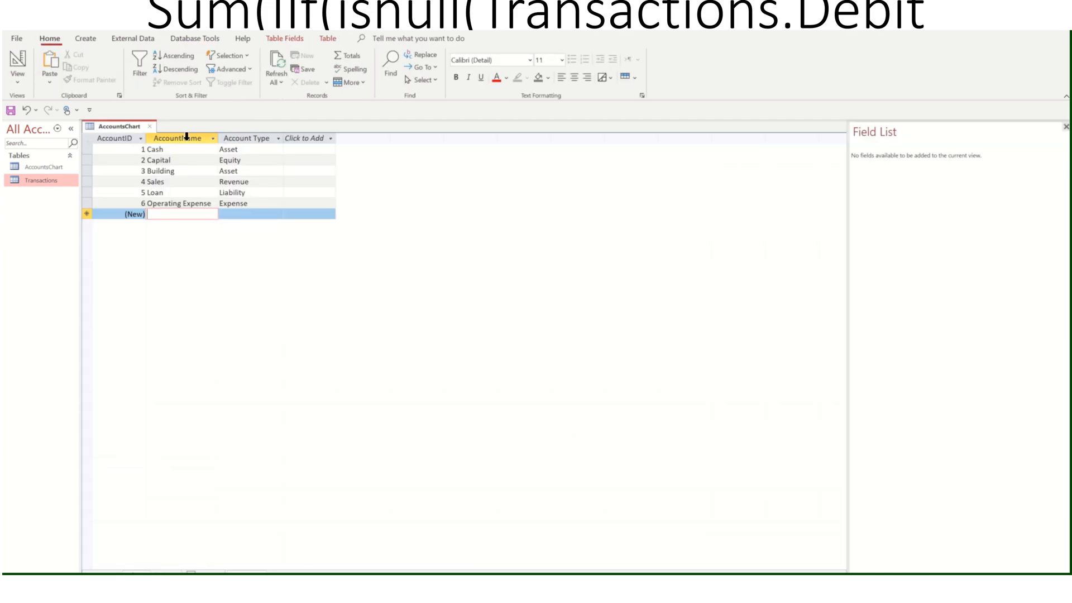
{"action": "double_click", "coordinate": [40, 180]}
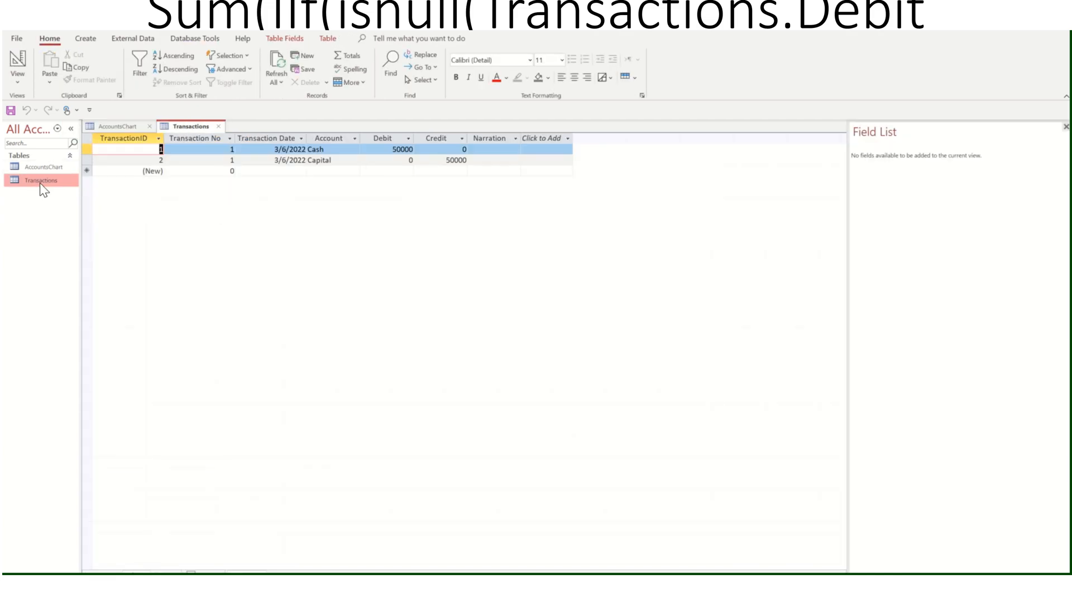
{"action": "key", "text": "Delete"}
{"action": "left_click_drag", "start_coordinate": [400, 163], "coordinate": [431, 169]}
{"action": "key", "text": "Delete"}
Step: Enter the narration "Cash Invested by Owner" for the first record and widen the Narration column to fit it
{"action": "left_click", "coordinate": [499, 152]}
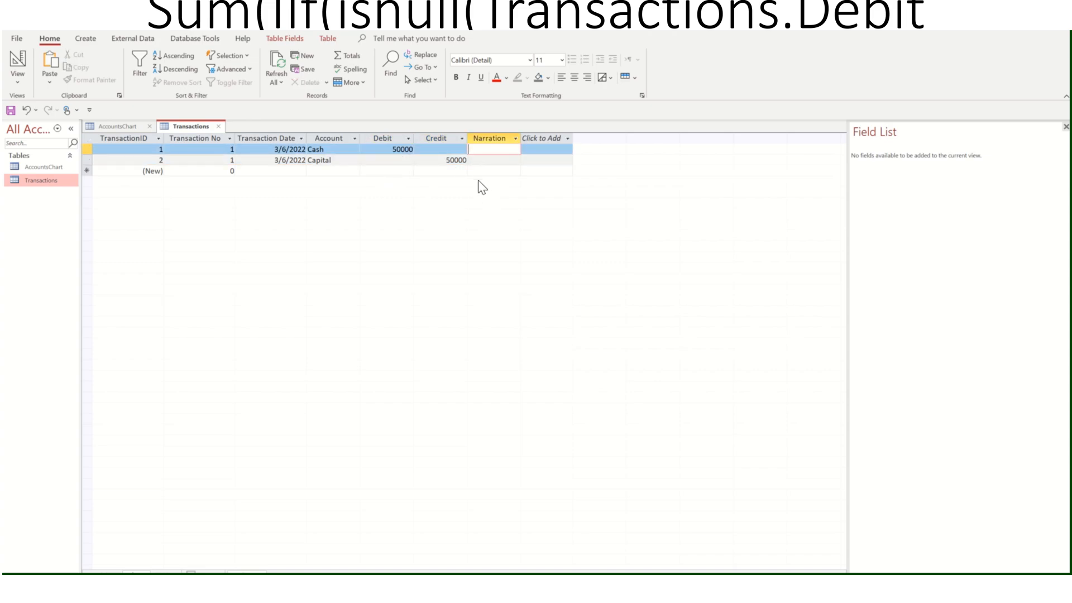
{"action": "type", "text": "Ca"}
{"action": "type", "text": "sh Invested by O"}
{"action": "type", "text": "ner"}
{"action": "left_click_drag", "start_coordinate": [522, 137], "coordinate": [555, 142]}
{"action": "left_click", "coordinate": [489, 151]}
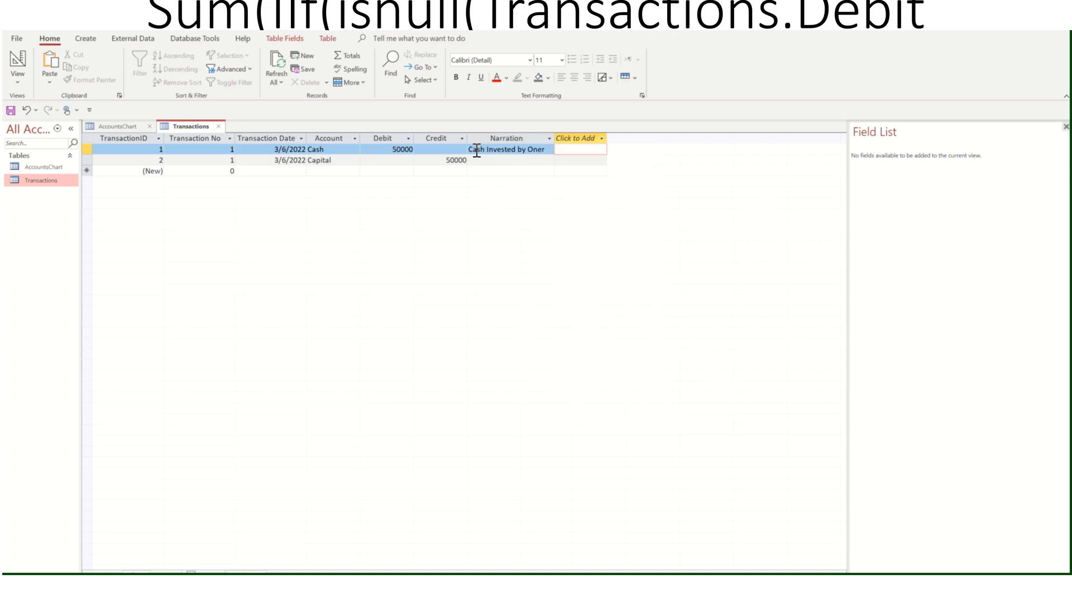
{"action": "left_click_drag", "start_coordinate": [467, 150], "coordinate": [553, 150]}
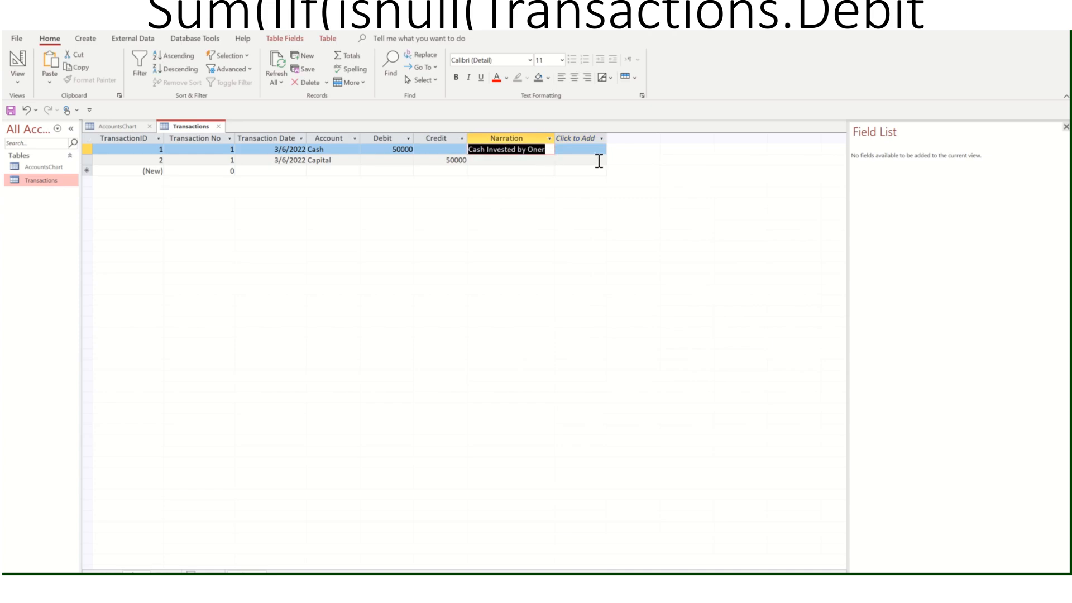
{"action": "left_click", "coordinate": [533, 149]}
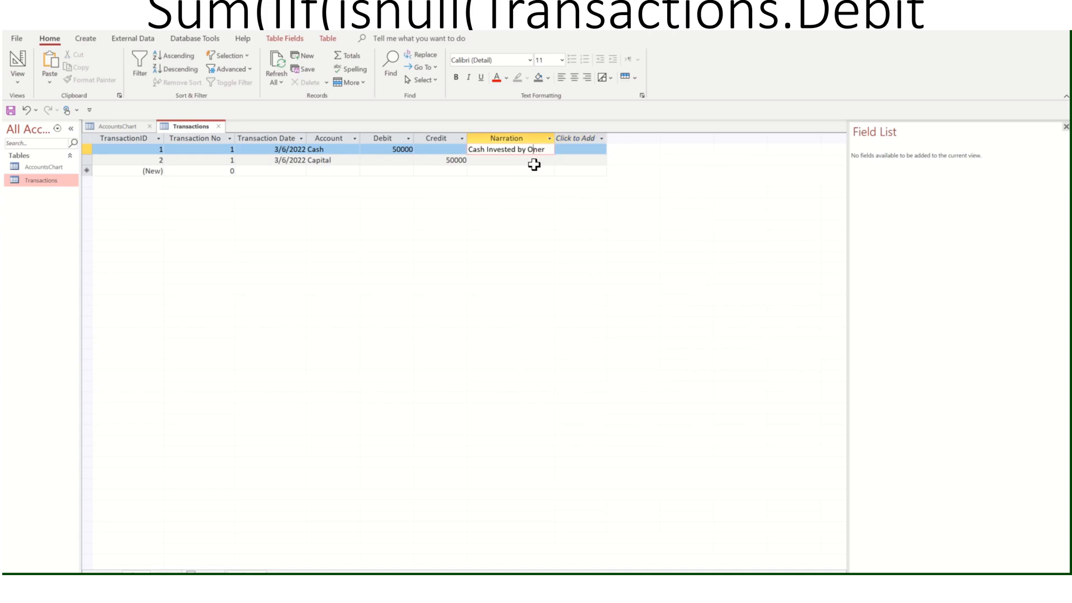
{"action": "type", "text": "w"}
Step: Copy the first record's narration into the second record and save that record
{"action": "left_click_drag", "start_coordinate": [470, 150], "coordinate": [616, 151]}
{"action": "key", "text": "ctrl+c"}
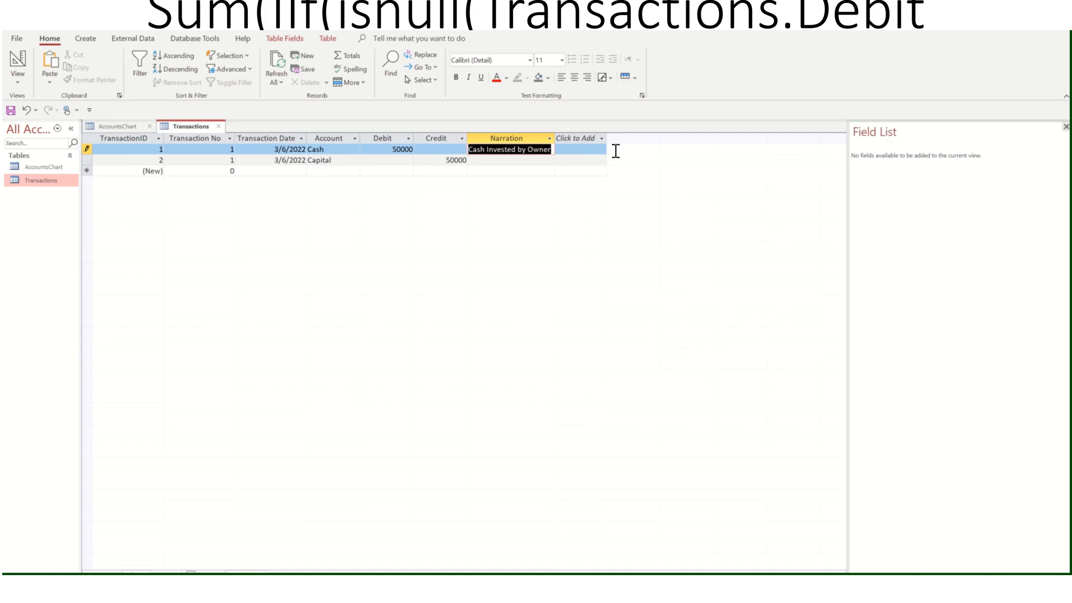
{"action": "left_click", "coordinate": [506, 161]}
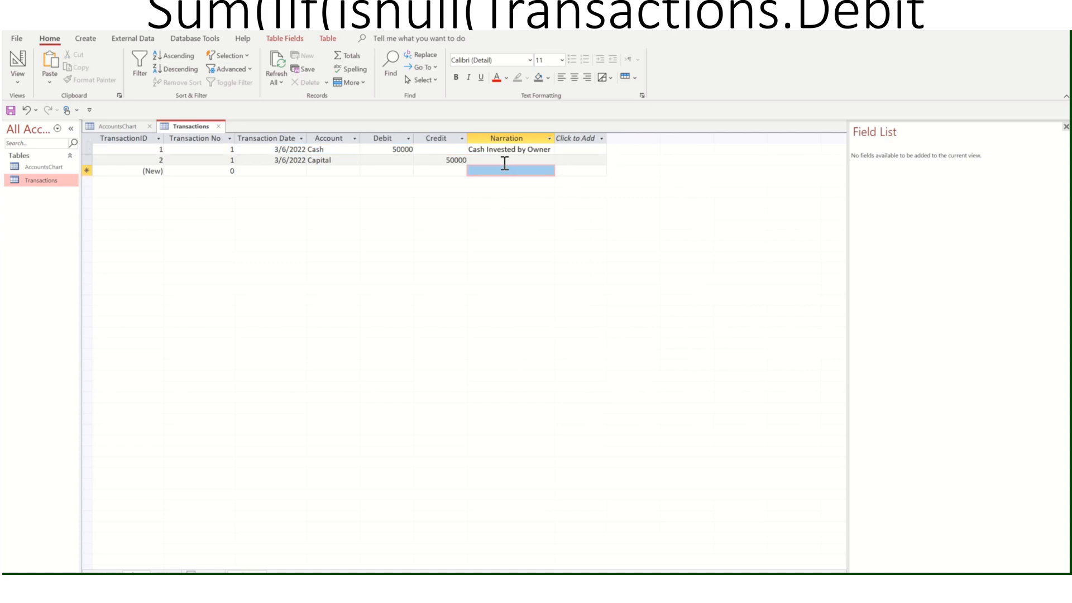
{"action": "key", "text": "ctrl+v"}
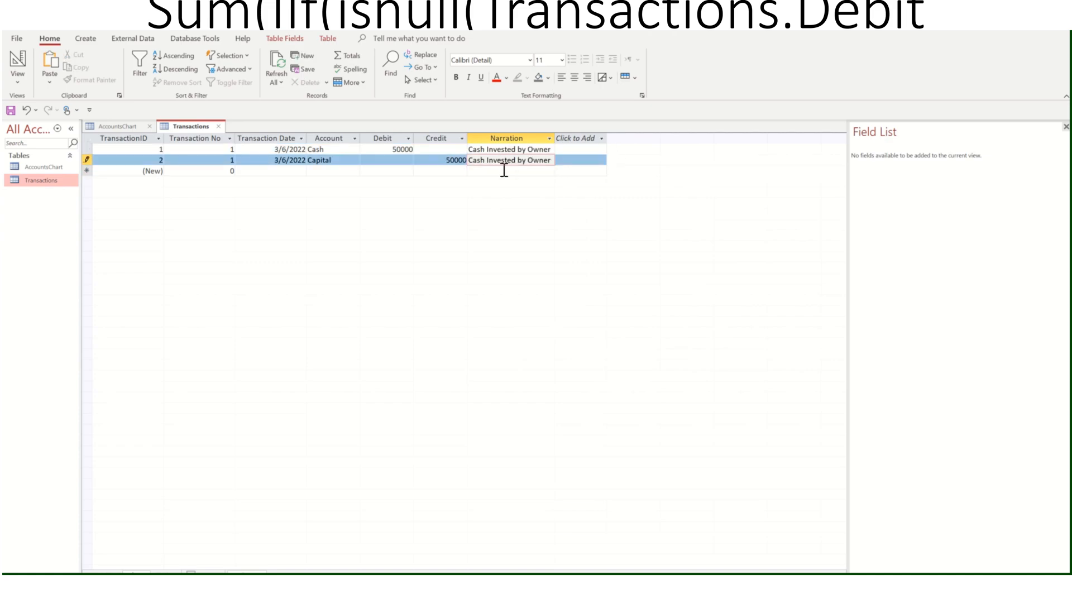
{"action": "left_click", "coordinate": [504, 170]}
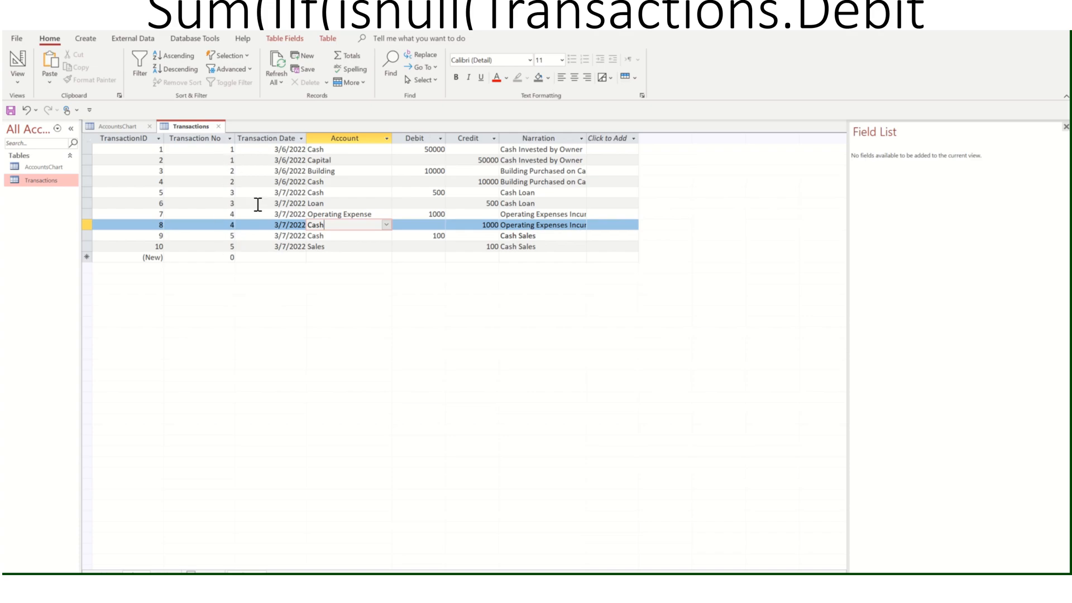
Step: Review the Building debit entry and the matching Cash credit entry of Transaction No 2
{"action": "left_click", "coordinate": [342, 172]}
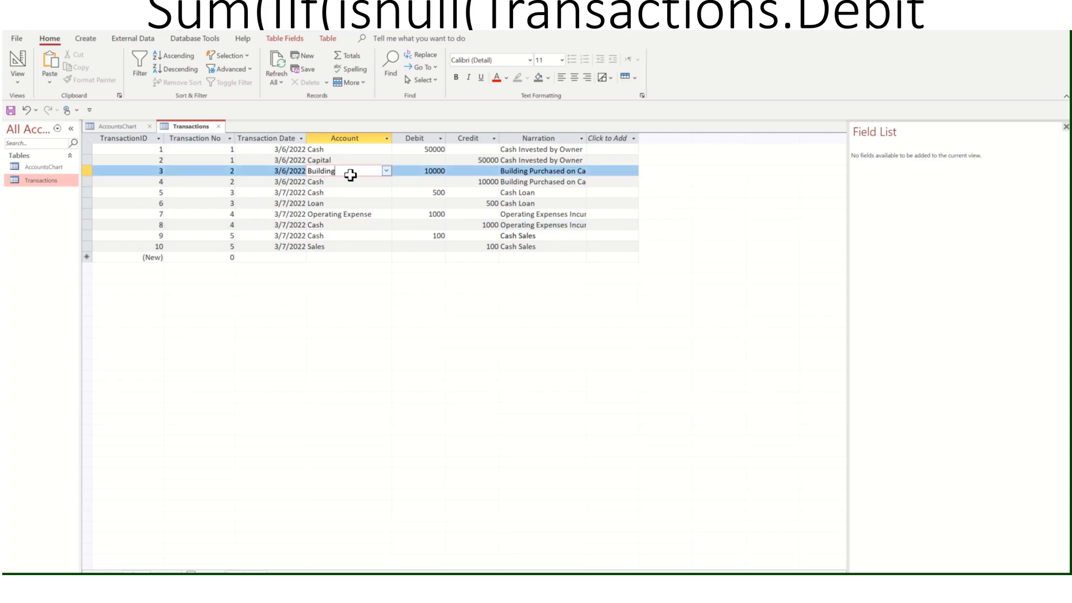
{"action": "left_click", "coordinate": [419, 171]}
{"action": "left_click_drag", "start_coordinate": [423, 172], "coordinate": [431, 173]}
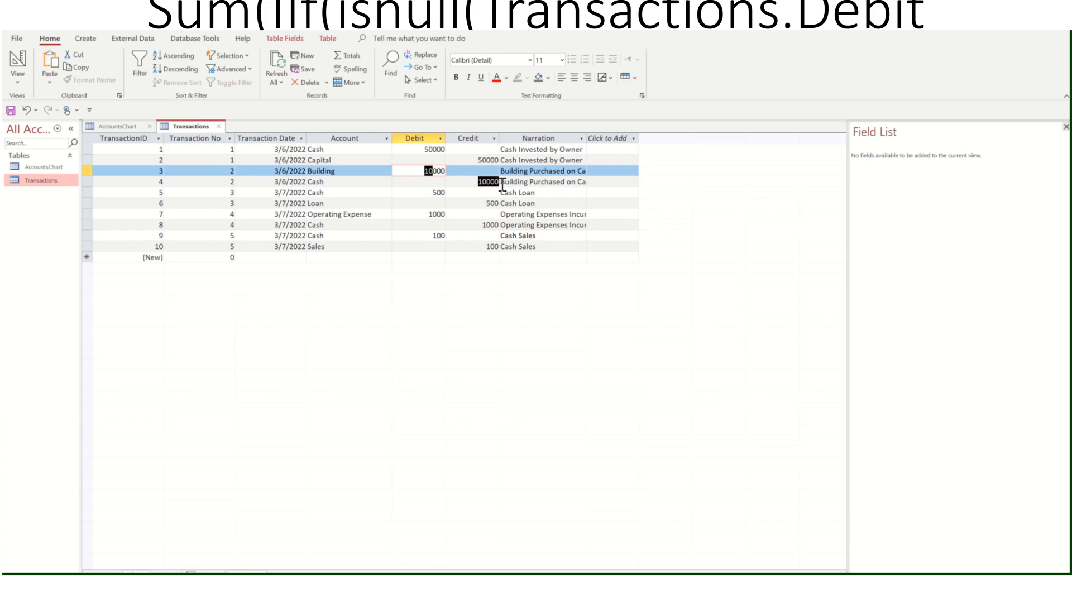
{"action": "double_click", "coordinate": [489, 182]}
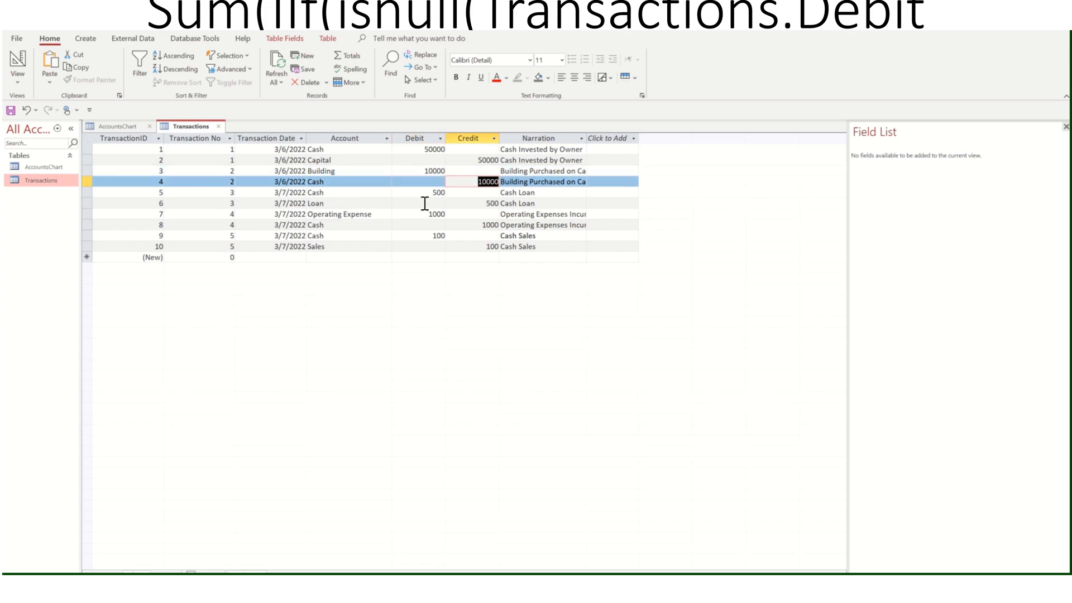
Step: Fit the Narration column's width to its longest text
{"action": "double_click", "coordinate": [588, 138]}
{"action": "left_click", "coordinate": [607, 140]}
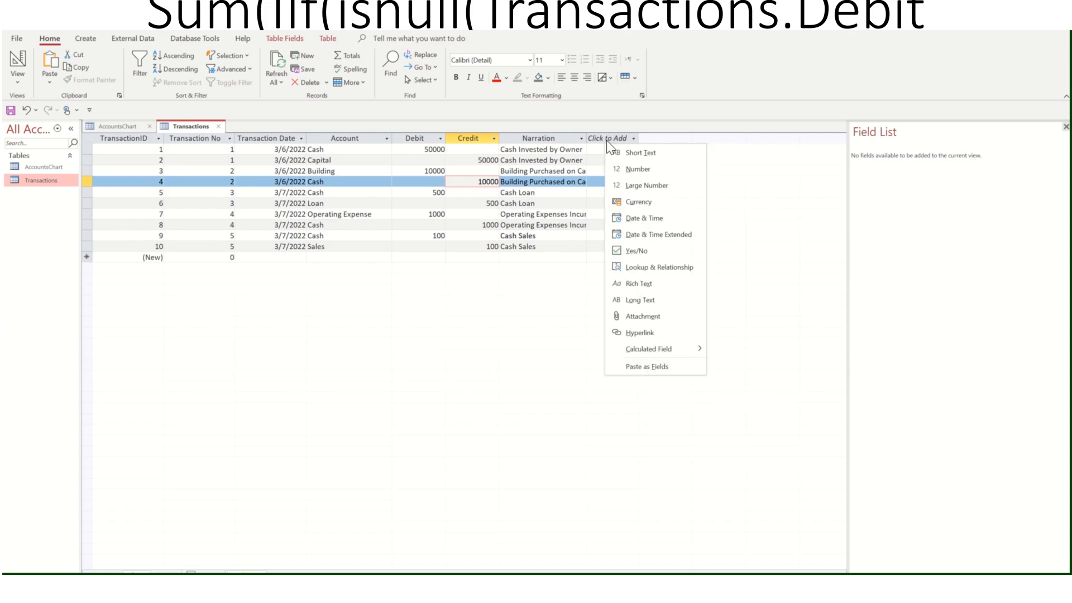
{"action": "key", "text": "Escape"}
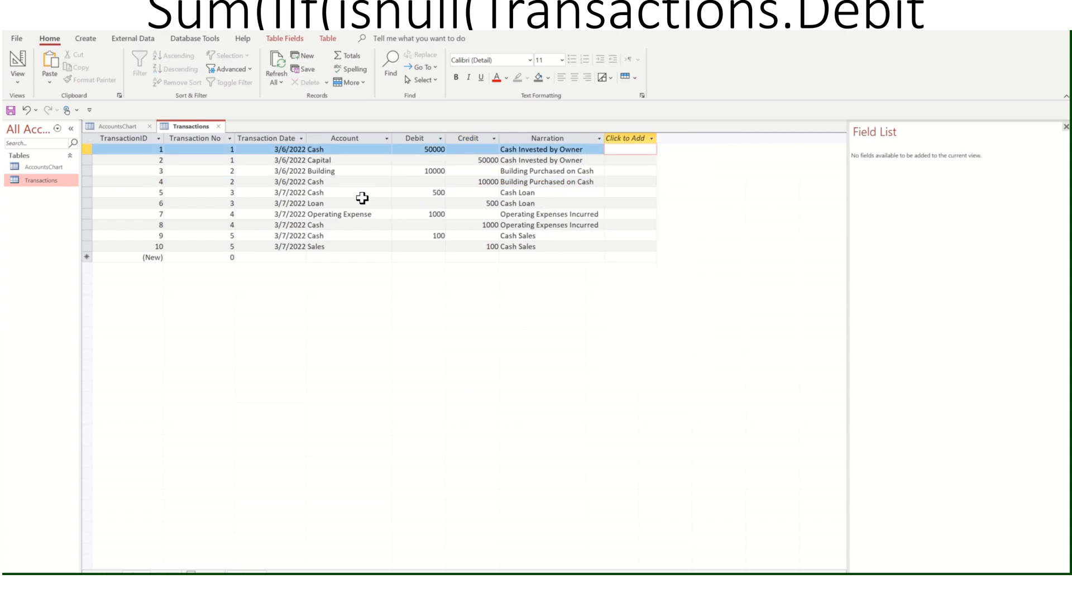
Step: Review the accounts and amounts of the loan, operating expense and cash sales records under Transaction No 3 to 5
{"action": "left_click", "coordinate": [351, 193]}
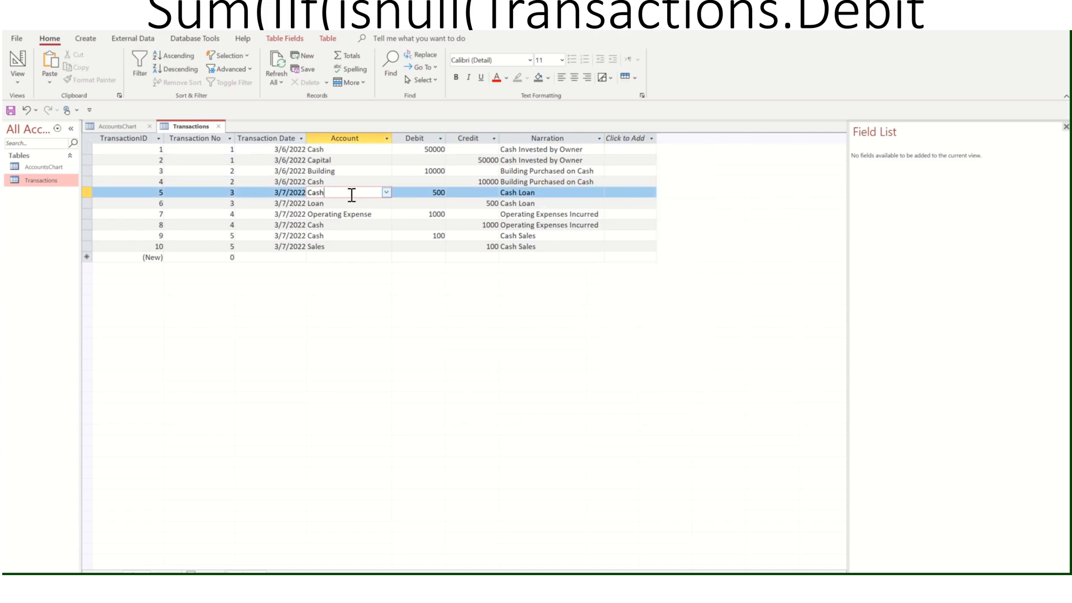
{"action": "left_click", "coordinate": [479, 204]}
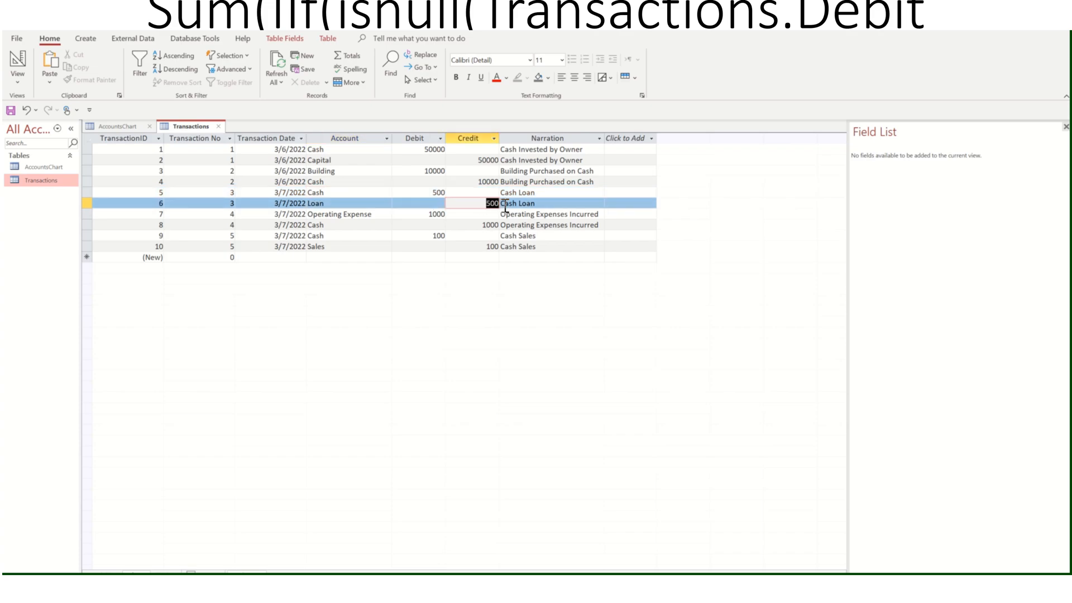
{"action": "left_click", "coordinate": [358, 216]}
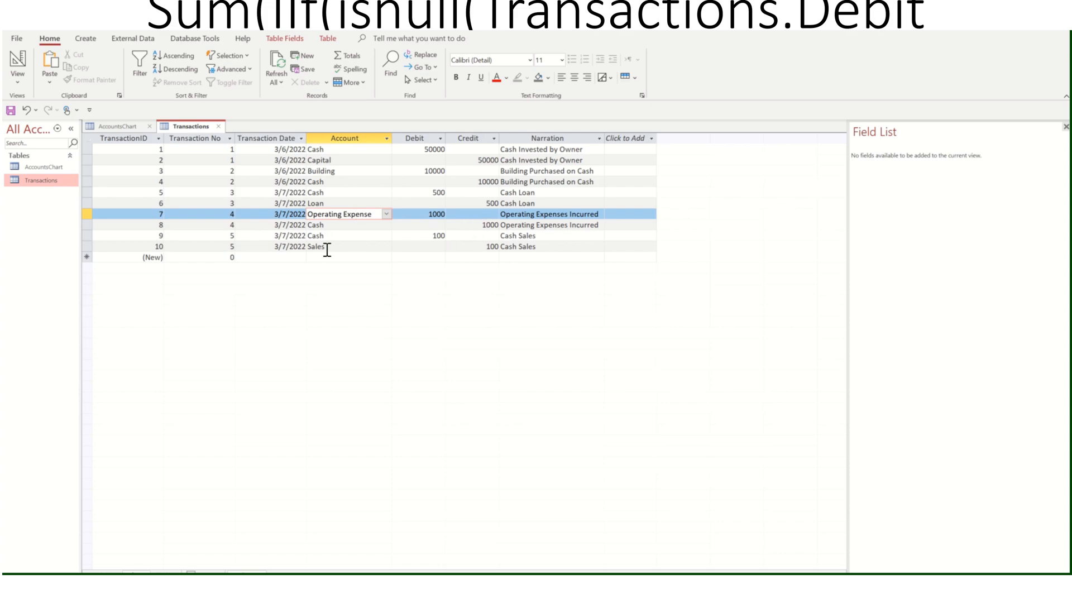
{"action": "left_click", "coordinate": [339, 237]}
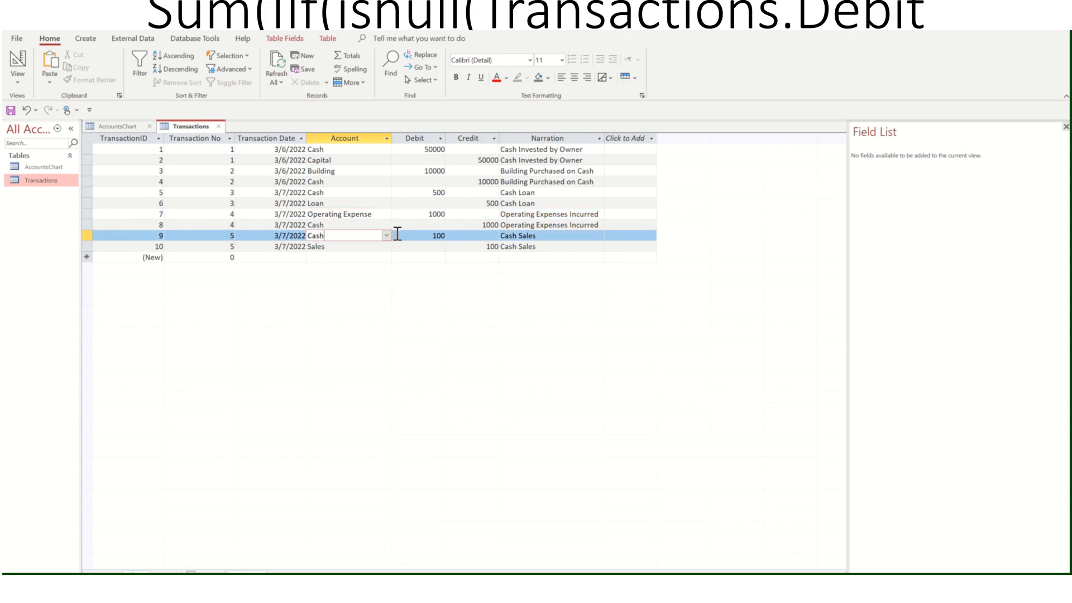
{"action": "left_click", "coordinate": [347, 249]}
{"action": "left_click", "coordinate": [449, 247]}
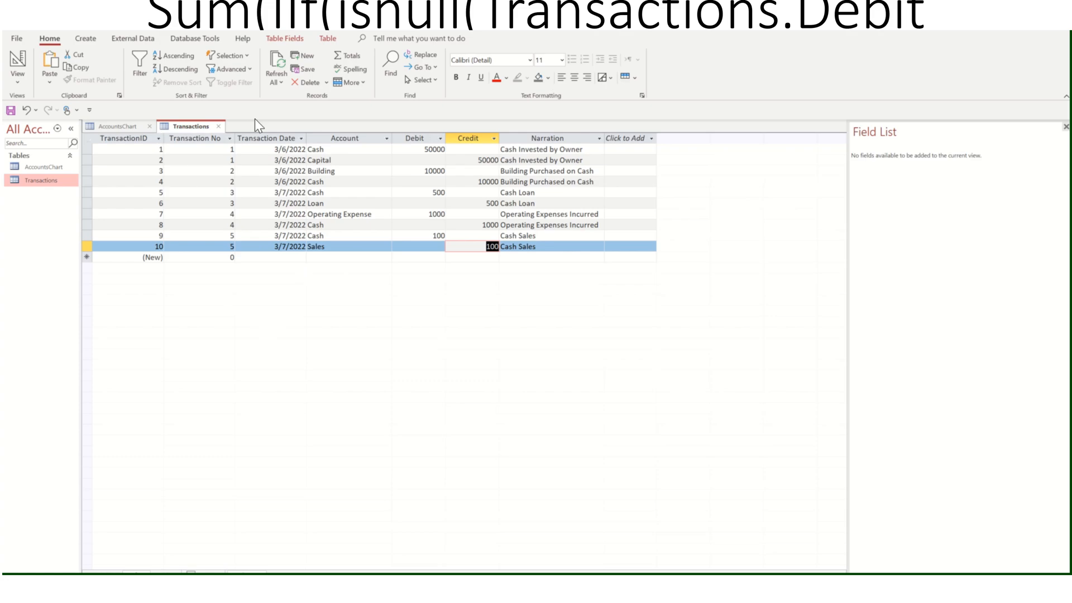
Step: Close the Transactions and AccountsChart tables, saving the layout changes of both
{"action": "left_click", "coordinate": [220, 127]}
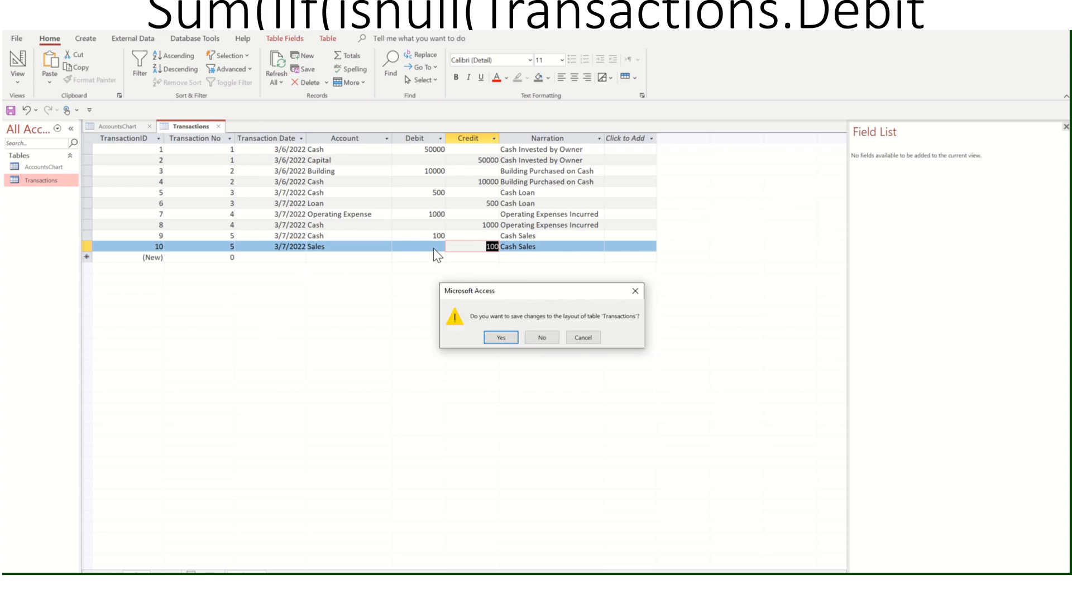
{"action": "left_click", "coordinate": [500, 338]}
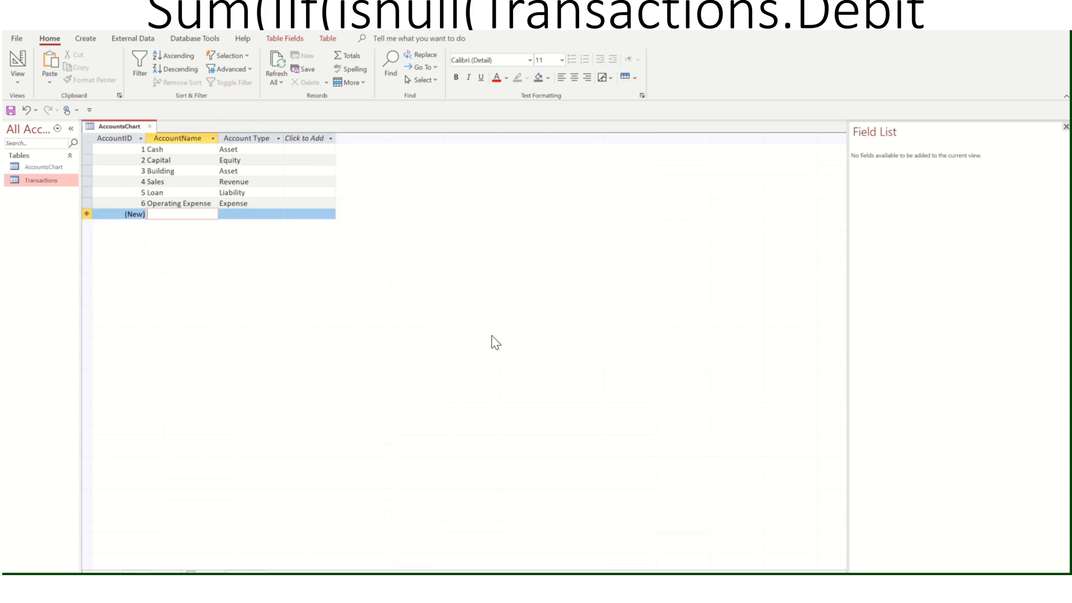
{"action": "left_click", "coordinate": [150, 127]}
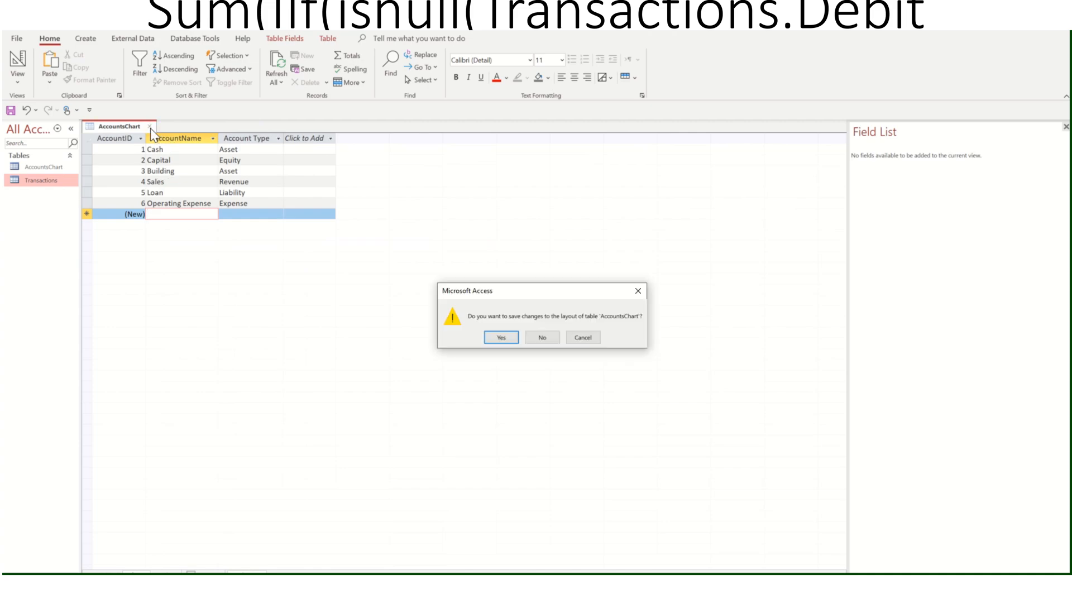
{"action": "left_click", "coordinate": [502, 338]}
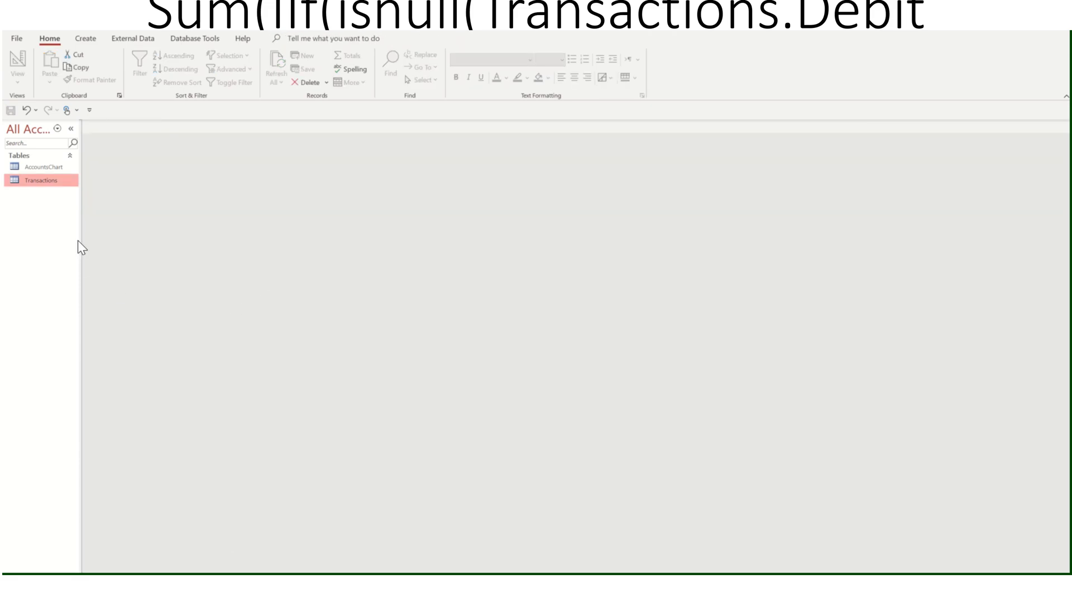
Step: Create a new query in Design view based on the Transactions and AccountsChart tables
{"action": "left_click", "coordinate": [85, 39]}
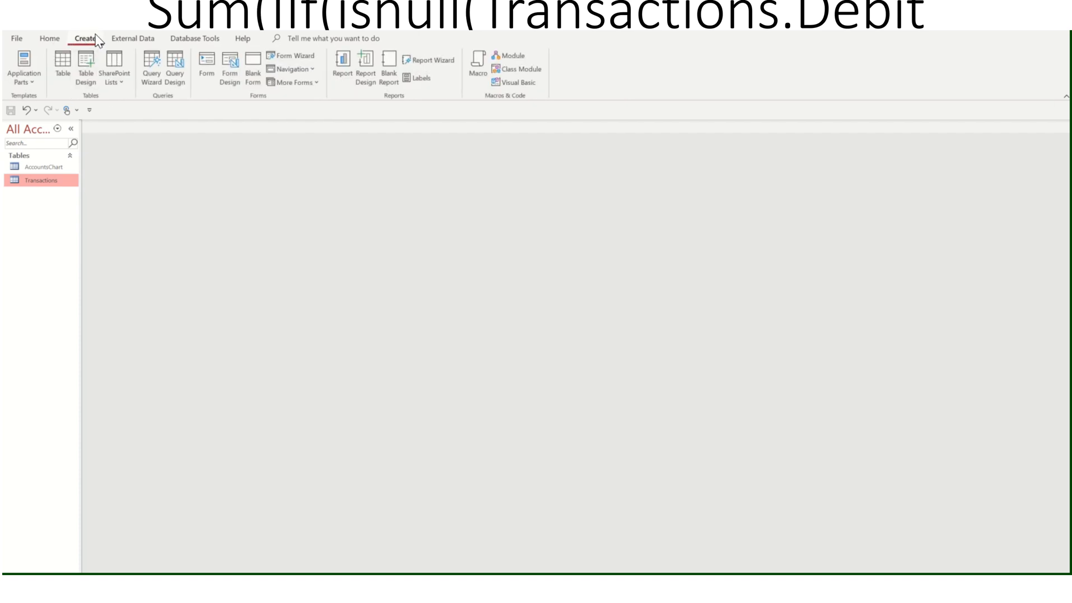
{"action": "left_click", "coordinate": [174, 70]}
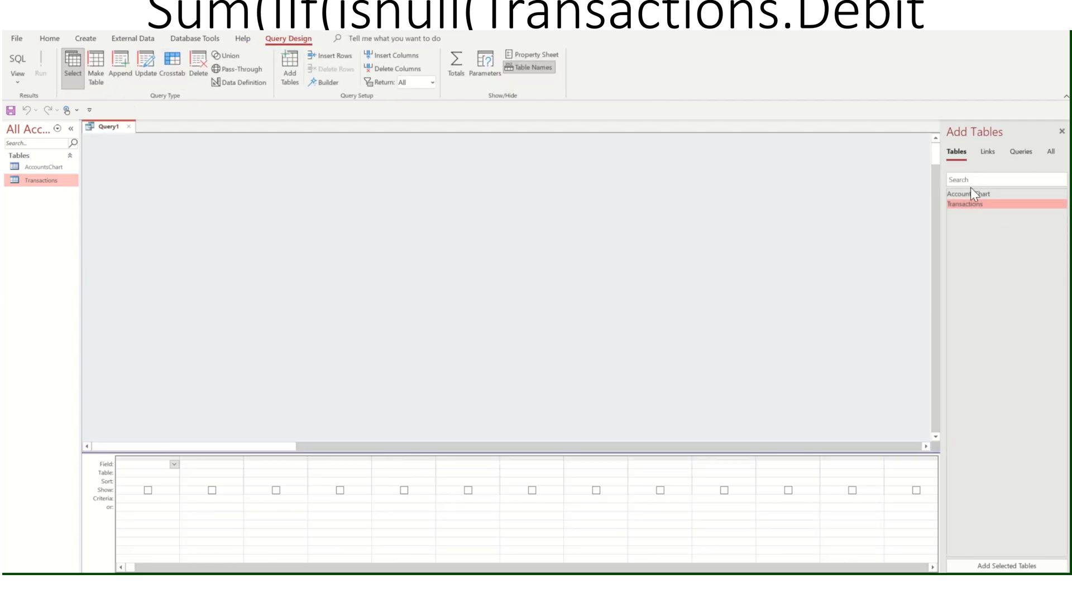
{"action": "double_click", "coordinate": [960, 205]}
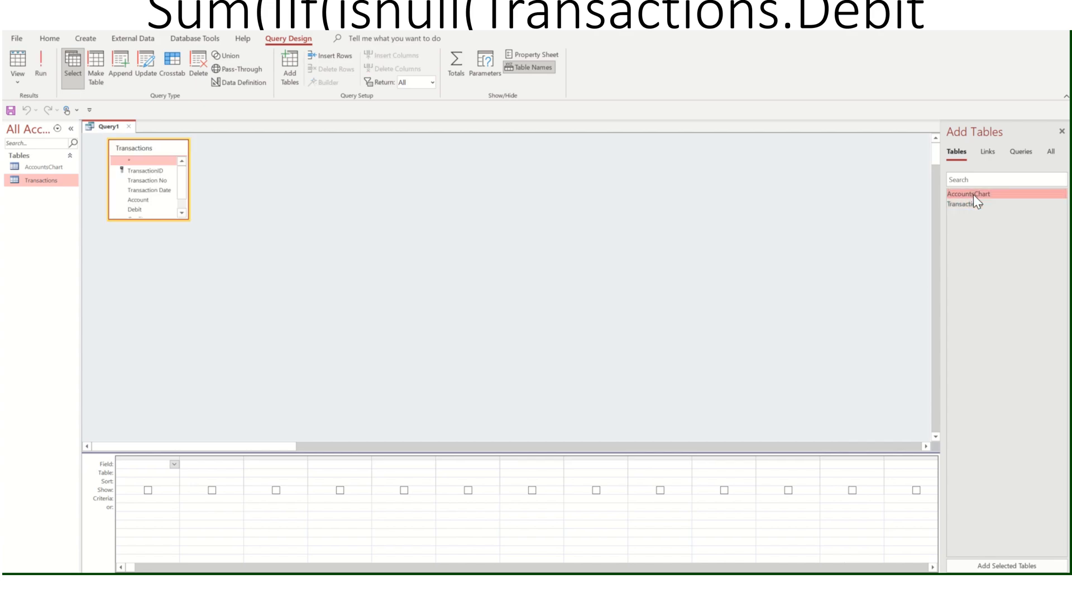
{"action": "double_click", "coordinate": [974, 194]}
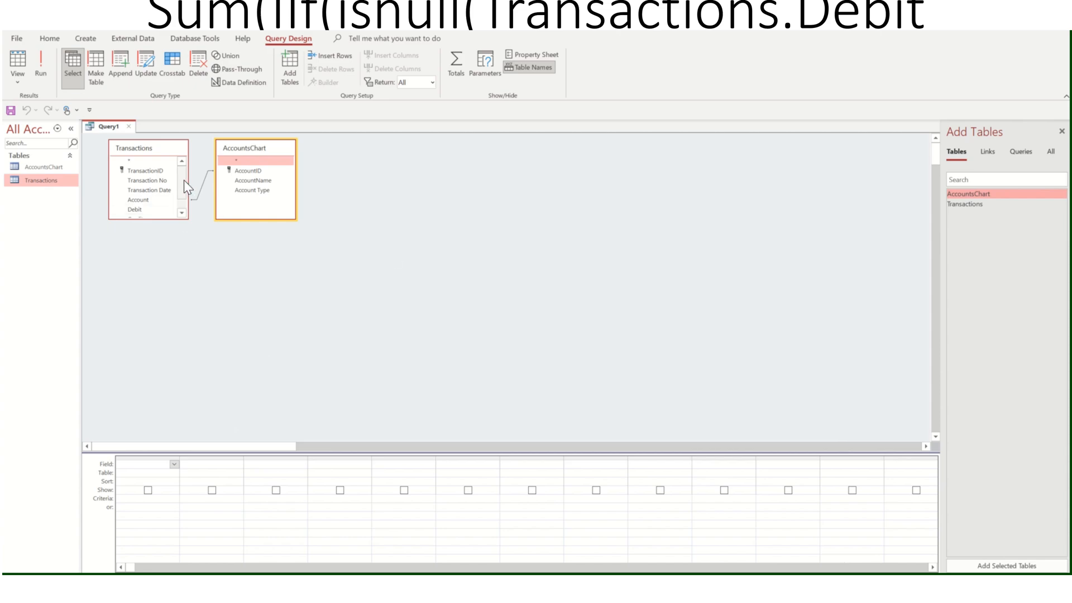
Step: Add Account and Debit from Transactions and Account Type from AccountsChart to the query's fields
{"action": "double_click", "coordinate": [136, 200]}
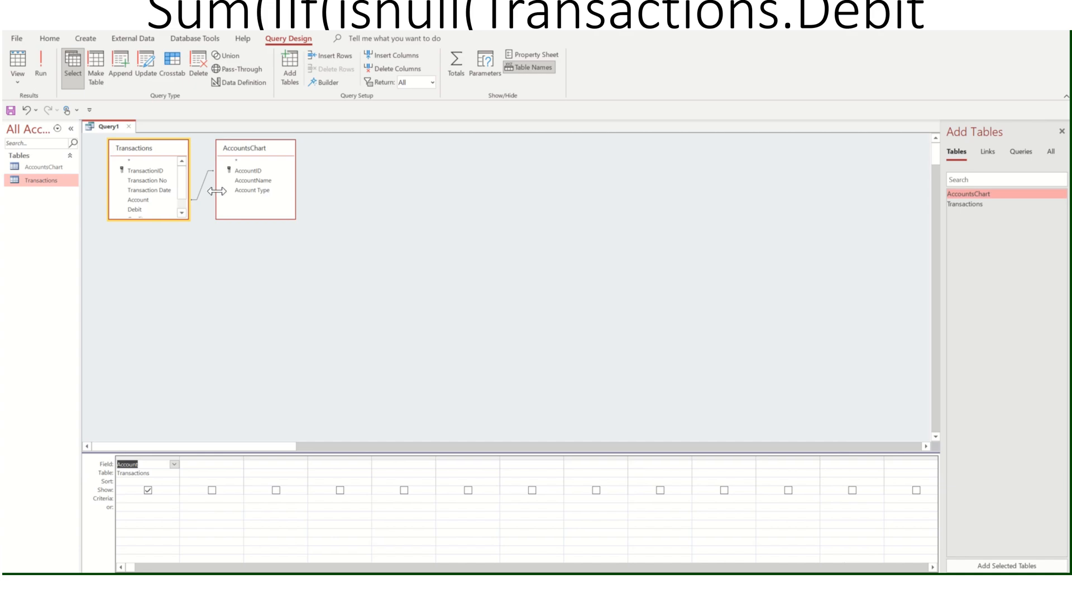
{"action": "left_click_drag", "start_coordinate": [183, 185], "coordinate": [184, 188]}
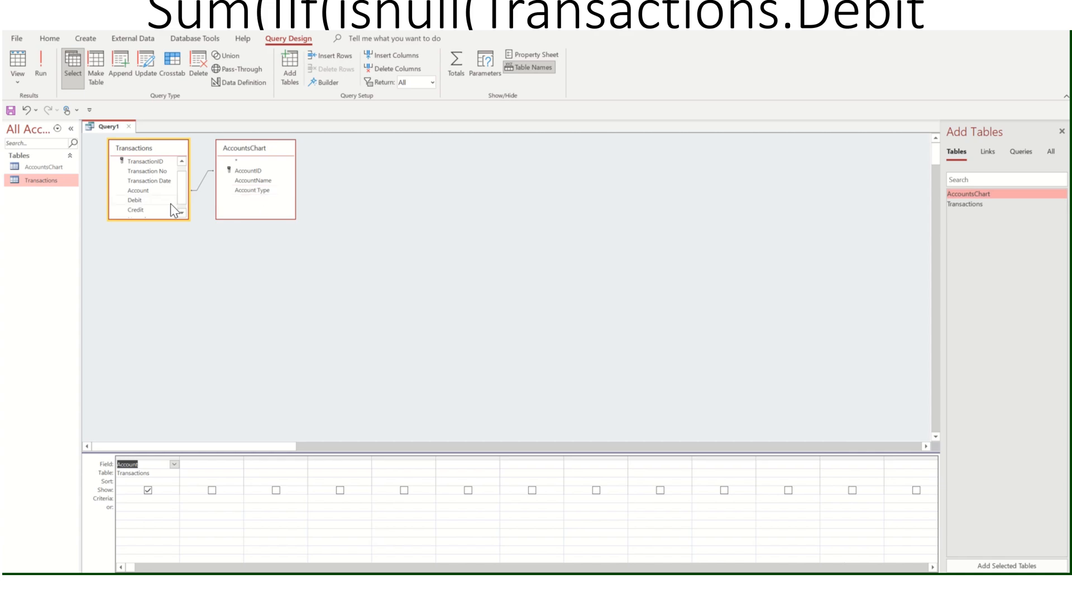
{"action": "left_click_drag", "start_coordinate": [182, 194], "coordinate": [182, 196]}
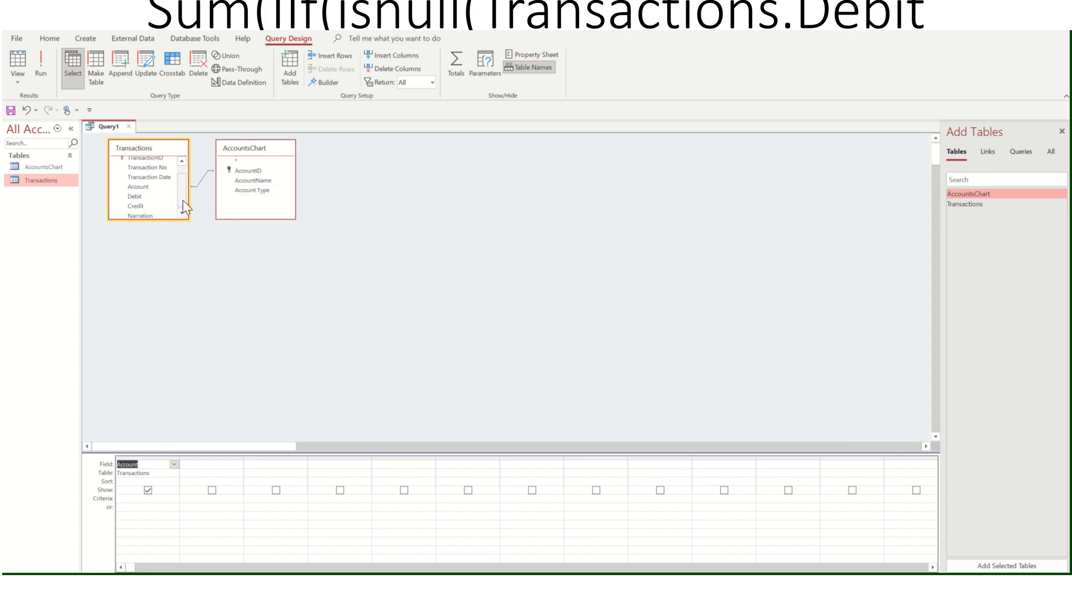
{"action": "double_click", "coordinate": [139, 196]}
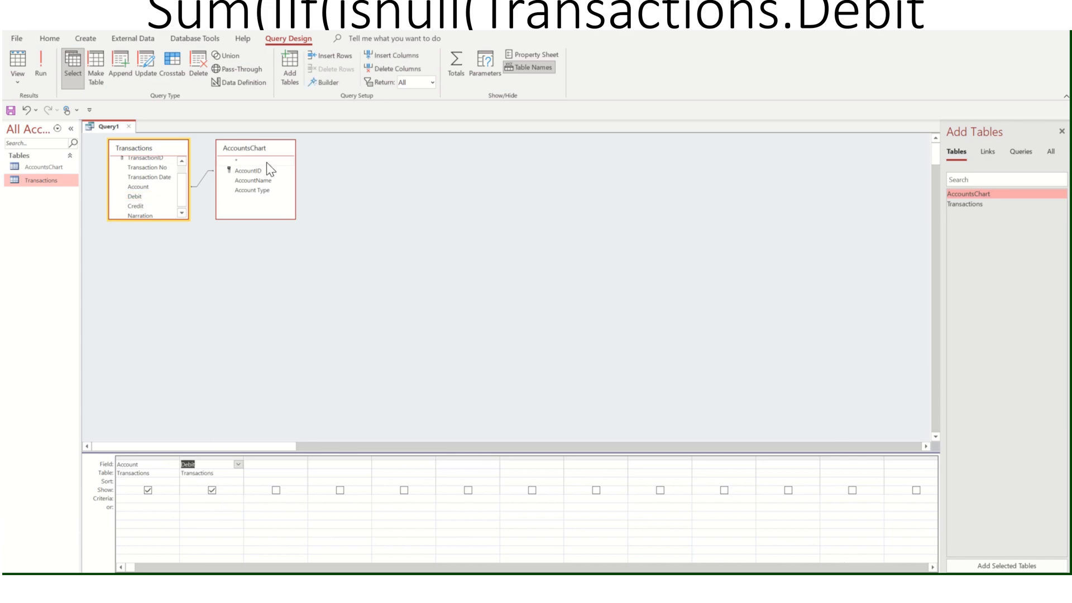
{"action": "double_click", "coordinate": [263, 191]}
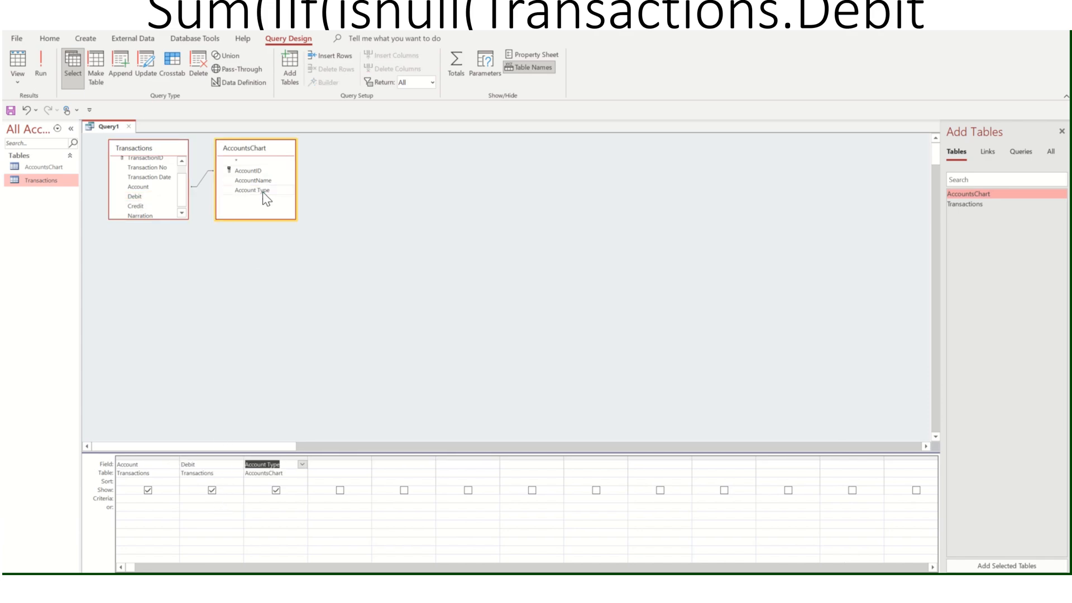
Step: Hide the Account Type field from the results and set its criteria to "Asset" Or "Expense"
{"action": "left_click", "coordinate": [276, 490]}
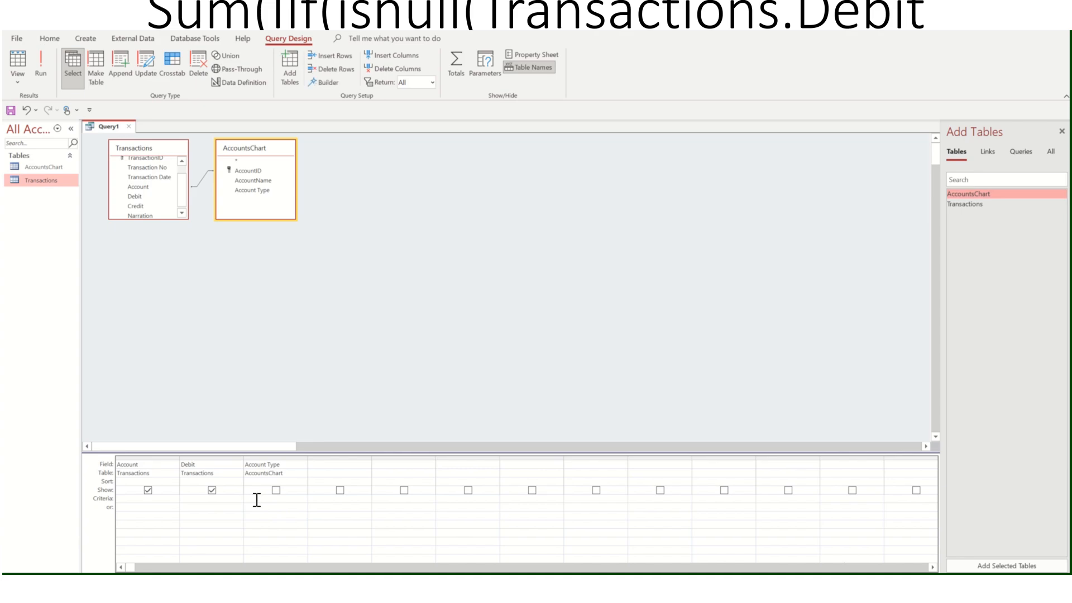
{"action": "type", "text": "\"Asset\" Or \"Expense\""}
{"action": "left_click", "coordinate": [51, 209]}
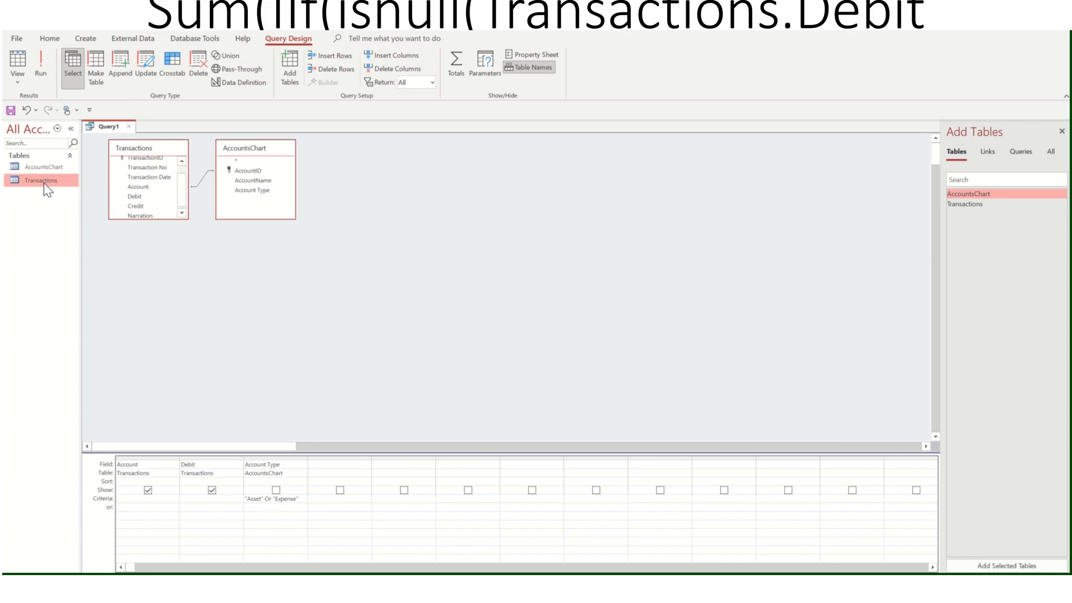
Step: Check the account types in the AccountsChart table against the query's Account Type criteria
{"action": "double_click", "coordinate": [39, 167]}
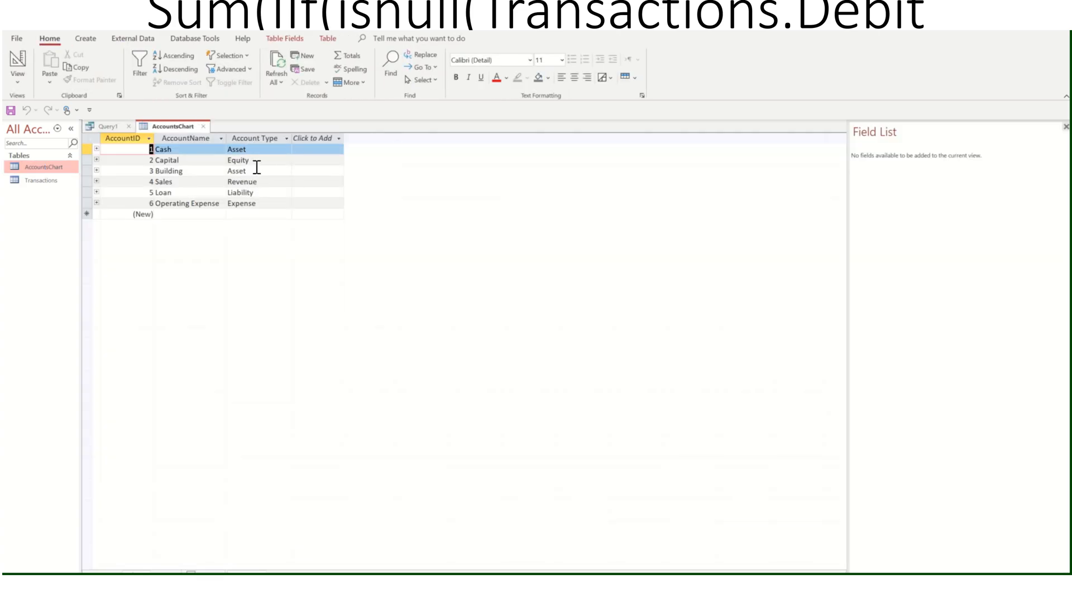
{"action": "left_click", "coordinate": [256, 204]}
{"action": "left_click", "coordinate": [113, 125]}
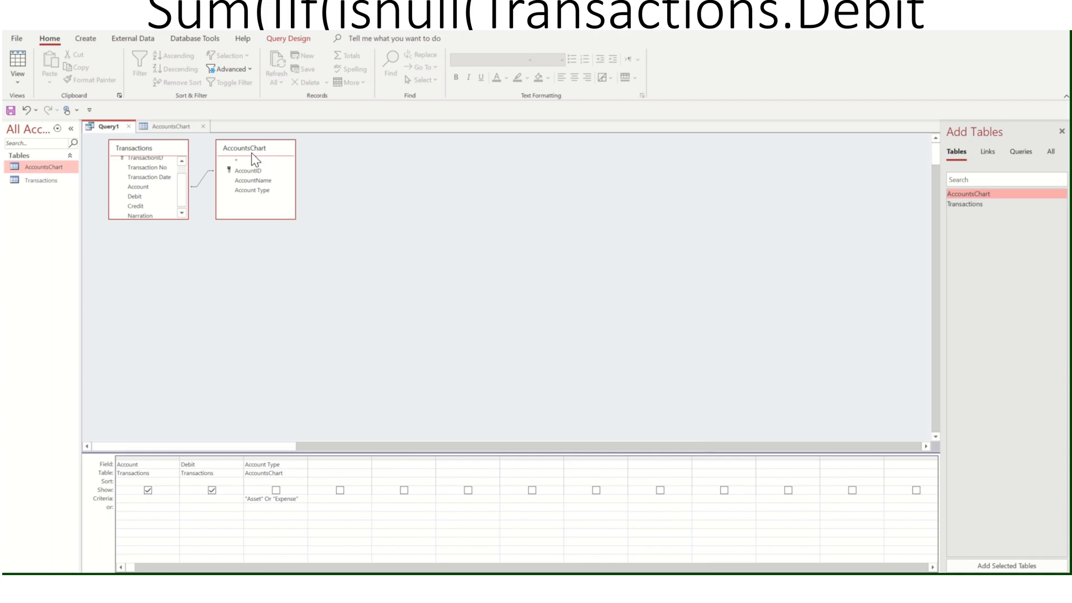
{"action": "left_click_drag", "start_coordinate": [273, 464], "coordinate": [280, 464]}
{"action": "left_click", "coordinate": [375, 310]}
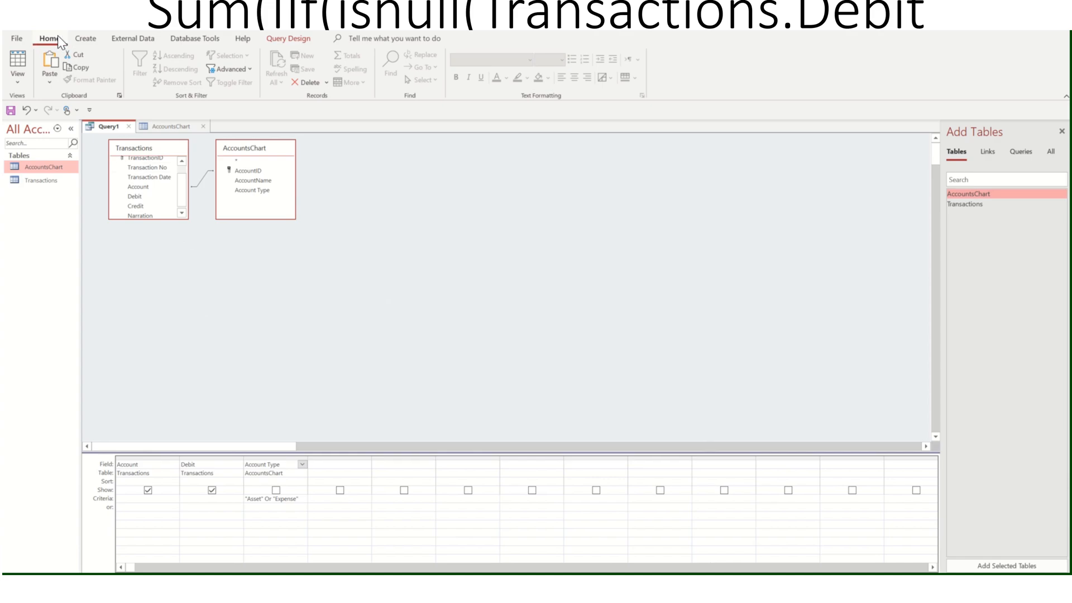
Step: Preview the query's datasheet with the Debit field temporarily hidden and compare its accounts with AccountsChart
{"action": "left_click", "coordinate": [212, 490]}
{"action": "left_click", "coordinate": [15, 84]}
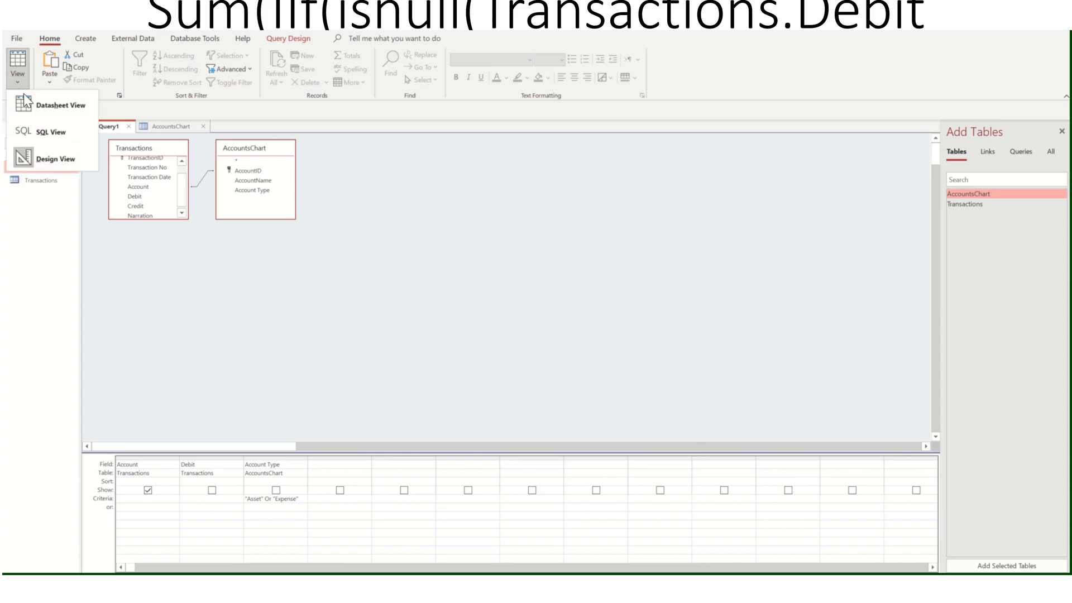
{"action": "left_click", "coordinate": [48, 112]}
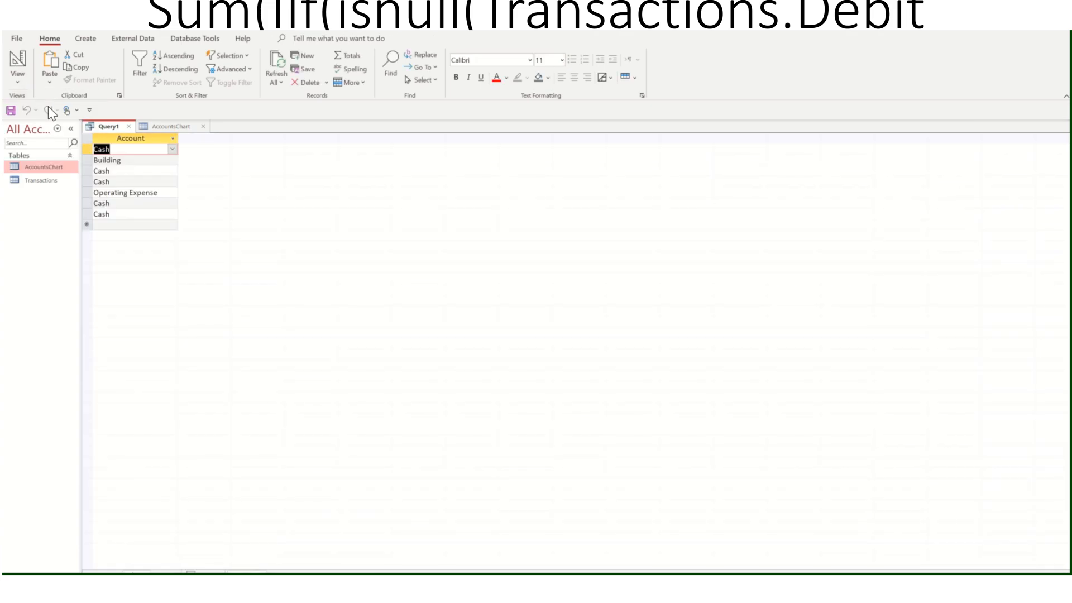
{"action": "left_click", "coordinate": [167, 126]}
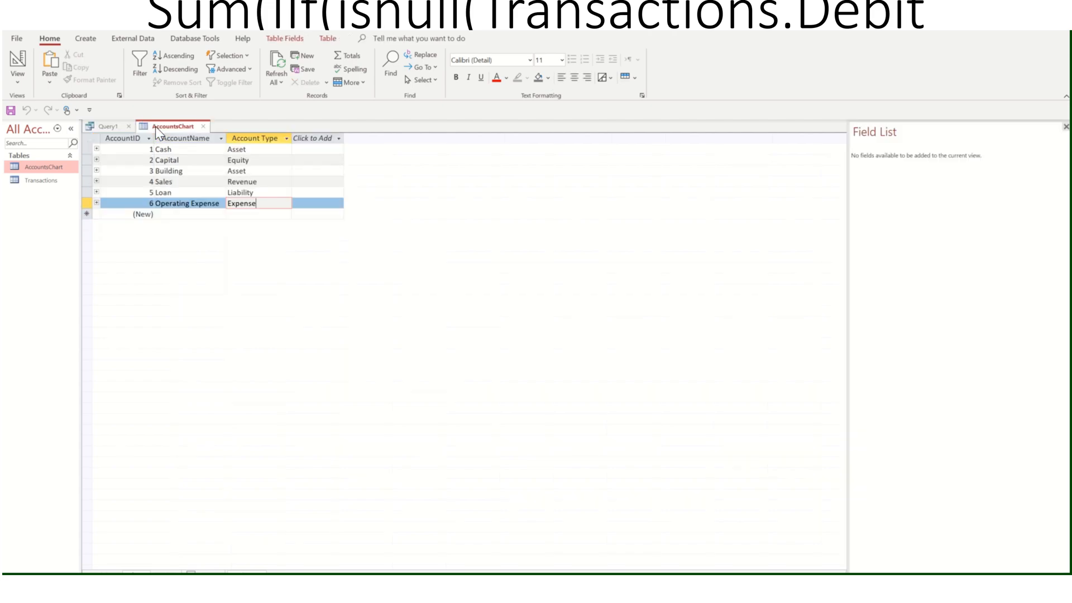
{"action": "left_click", "coordinate": [120, 126]}
{"action": "left_click", "coordinate": [18, 82]}
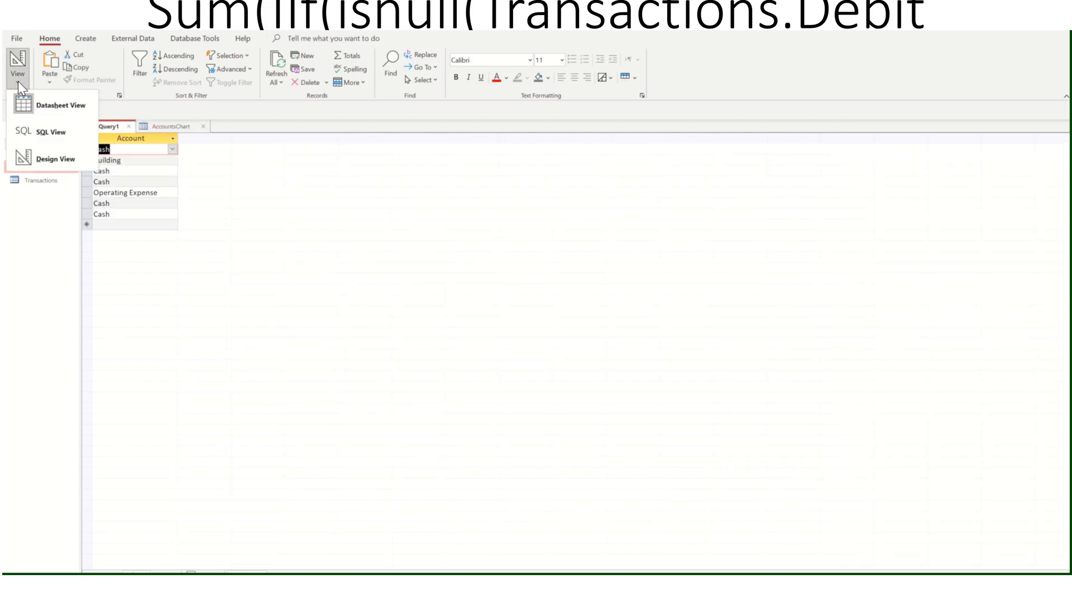
{"action": "left_click", "coordinate": [42, 161]}
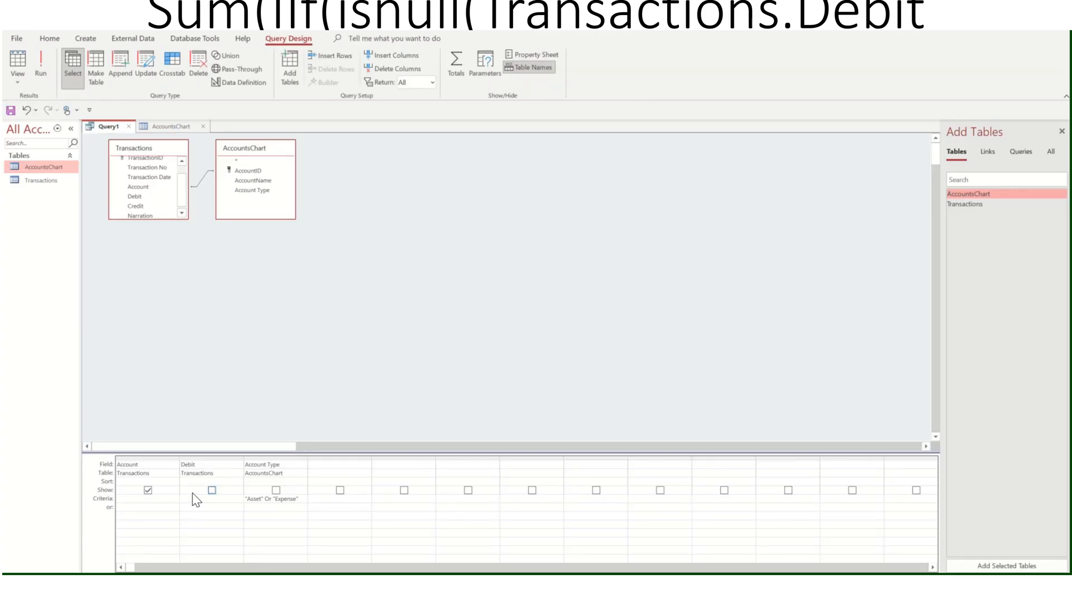
{"action": "left_click", "coordinate": [213, 490]}
Step: Turn on totals for the query and set the Debit field's total to Sum
{"action": "left_click", "coordinate": [199, 499]}
{"action": "left_click", "coordinate": [453, 67]}
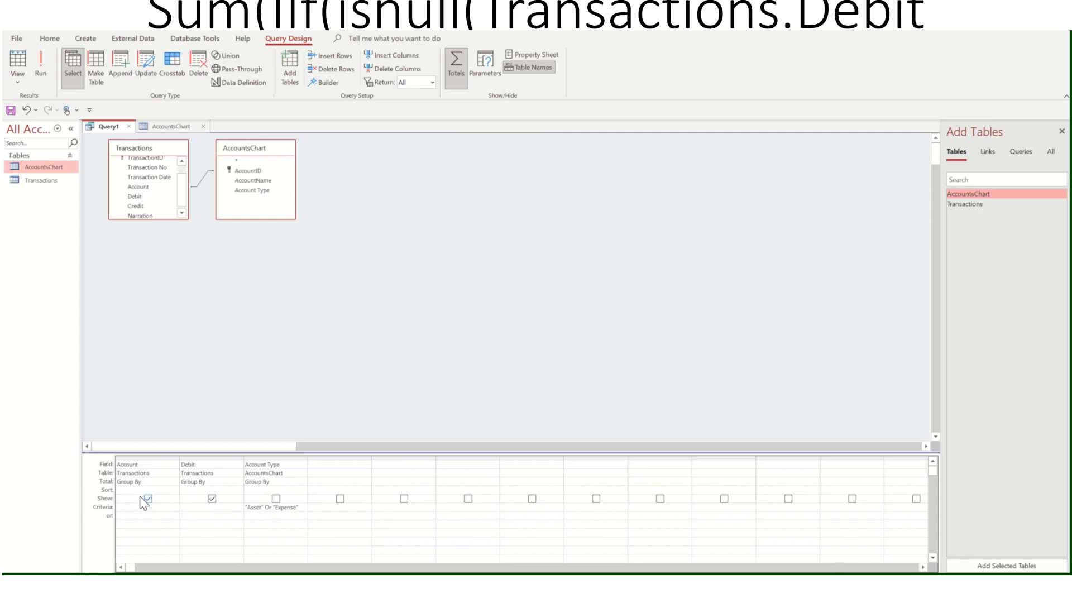
{"action": "left_click", "coordinate": [208, 483]}
{"action": "left_click", "coordinate": [237, 481]}
{"action": "left_click", "coordinate": [199, 499]}
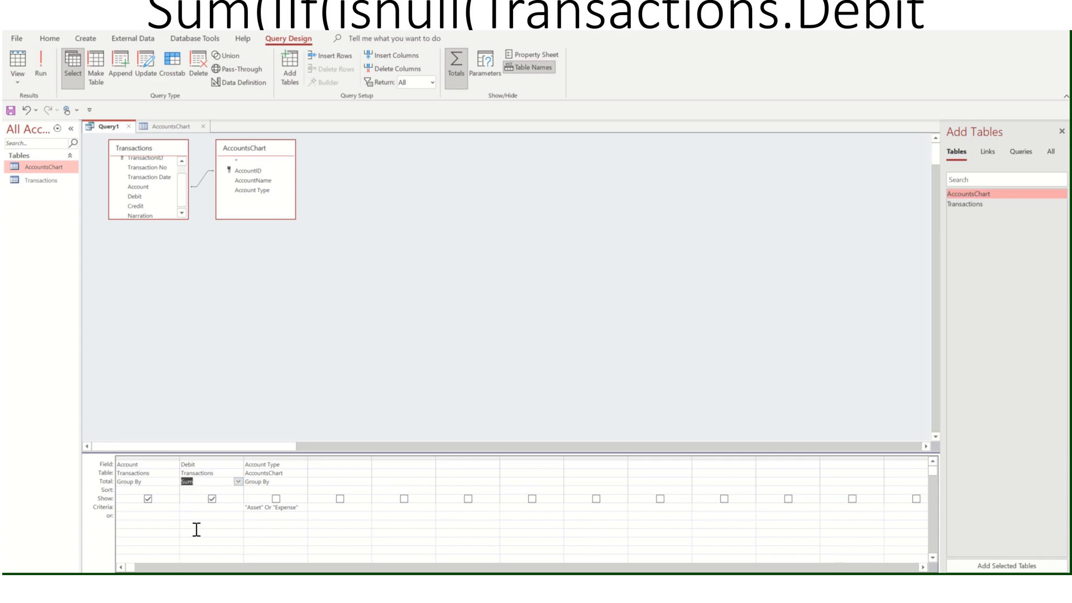
Step: Run the query, widen the SumOfDebit column to show its full heading, and review the debit sums per account
{"action": "left_click", "coordinate": [35, 78]}
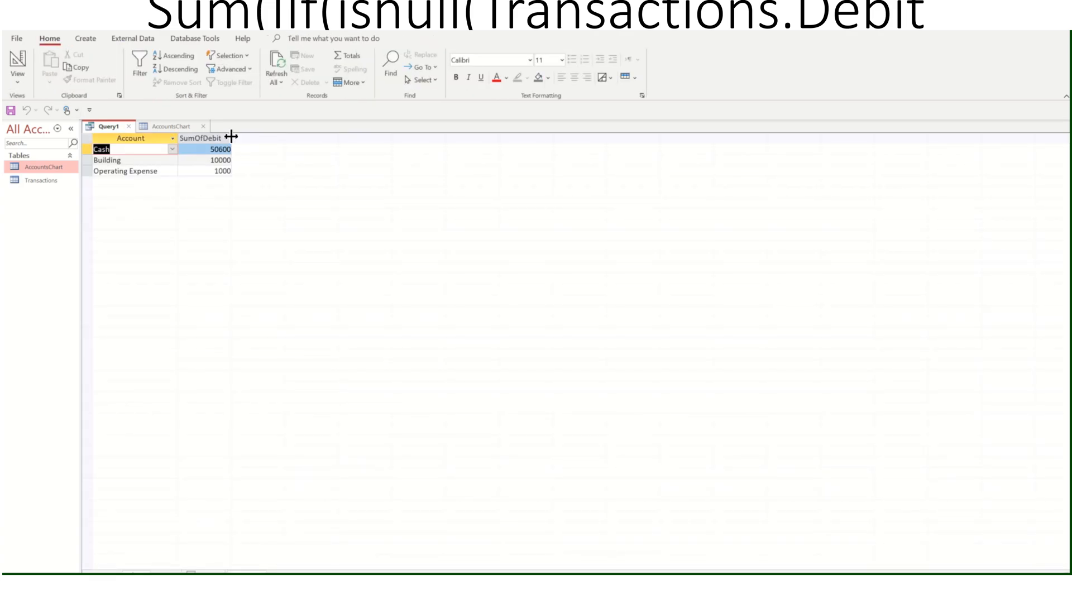
{"action": "left_click_drag", "start_coordinate": [231, 139], "coordinate": [255, 138]}
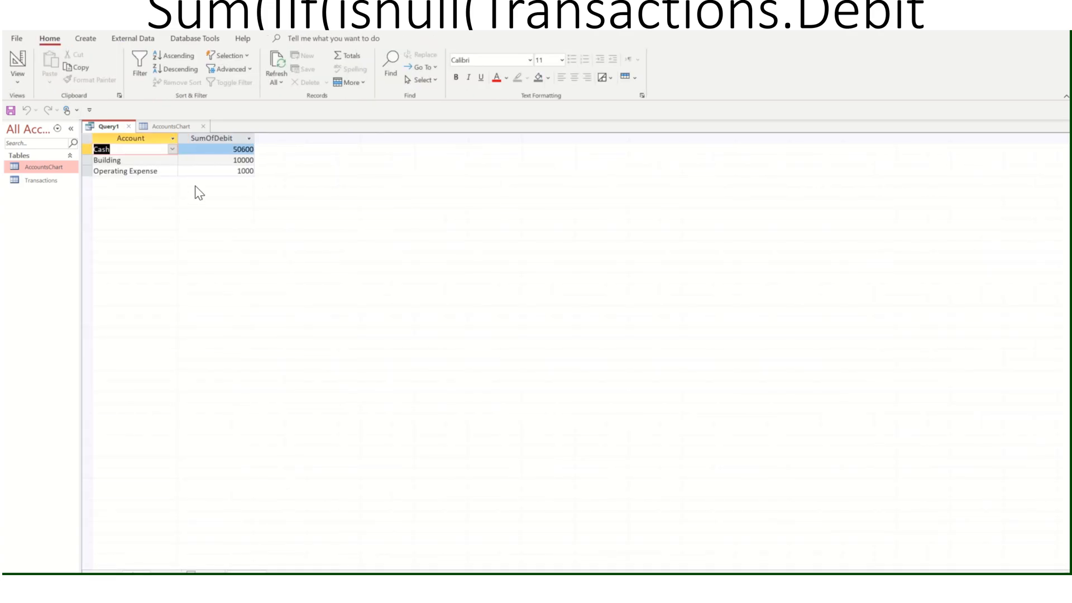
{"action": "left_click", "coordinate": [136, 162]}
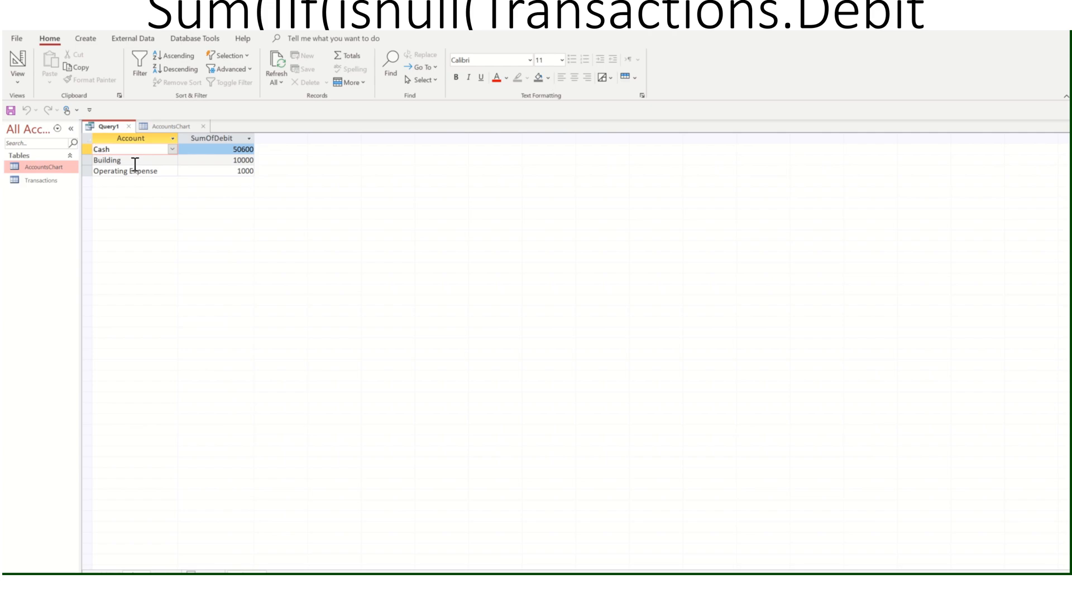
{"action": "left_click", "coordinate": [232, 171]}
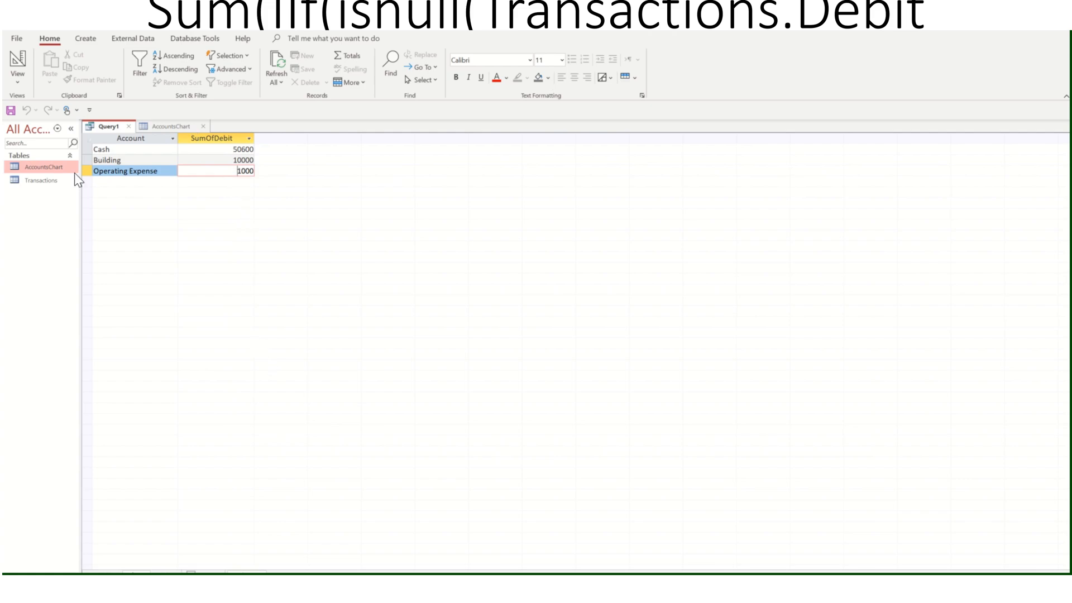
Step: Look at the SQL statement behind the totals query and return to its Design view
{"action": "left_click", "coordinate": [19, 82]}
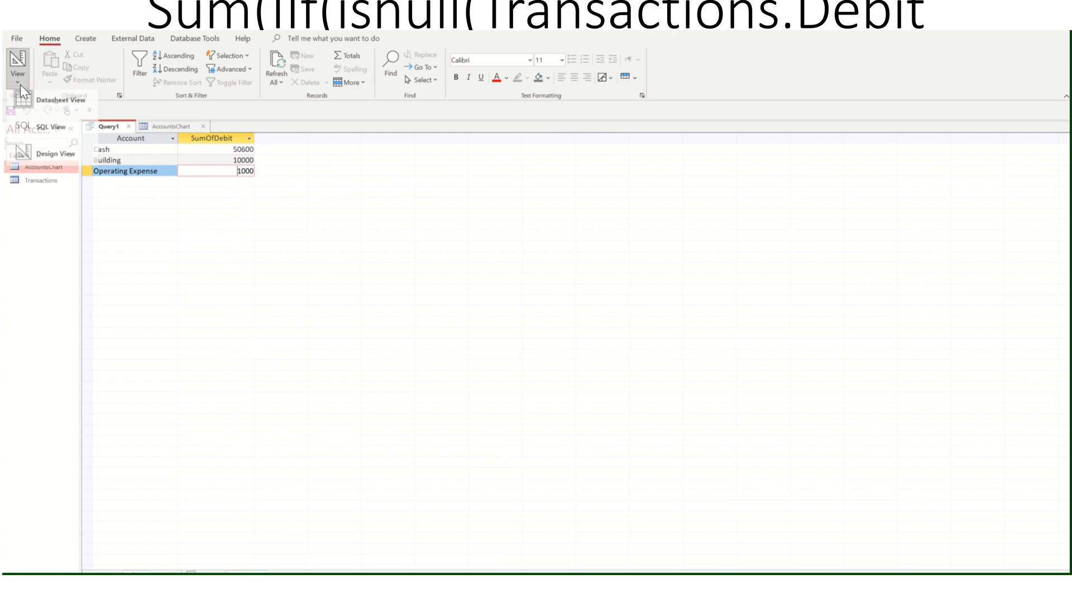
{"action": "left_click", "coordinate": [49, 135]}
{"action": "left_click", "coordinate": [240, 243]}
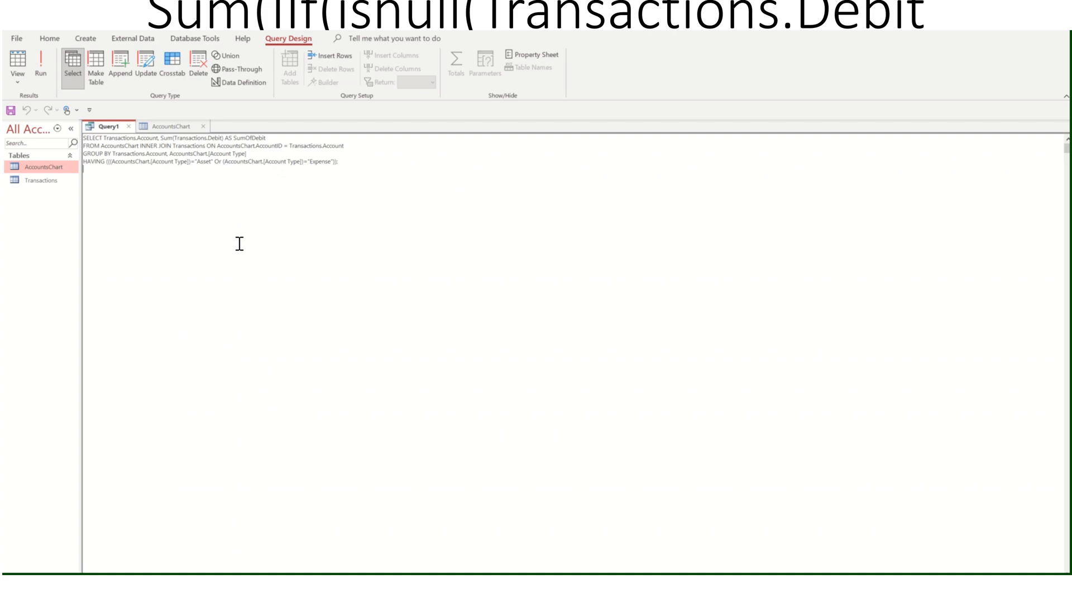
{"action": "right_click", "coordinate": [110, 127]}
{"action": "left_click", "coordinate": [142, 187]}
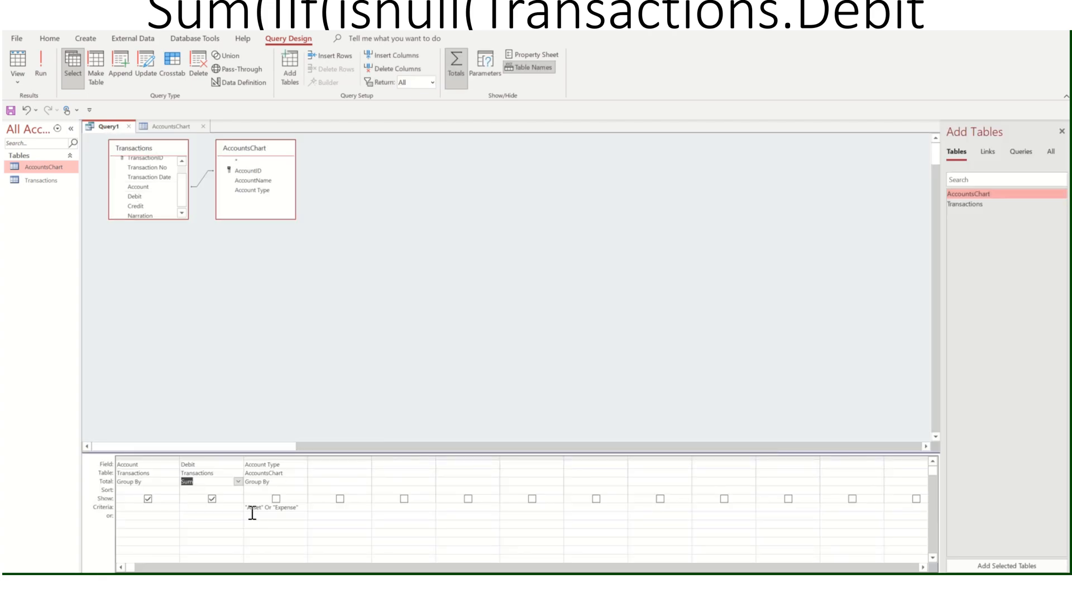
Step: Switch the totals query to SQL view to open its SELECT statement
{"action": "left_click", "coordinate": [204, 482]}
{"action": "right_click", "coordinate": [200, 466]}
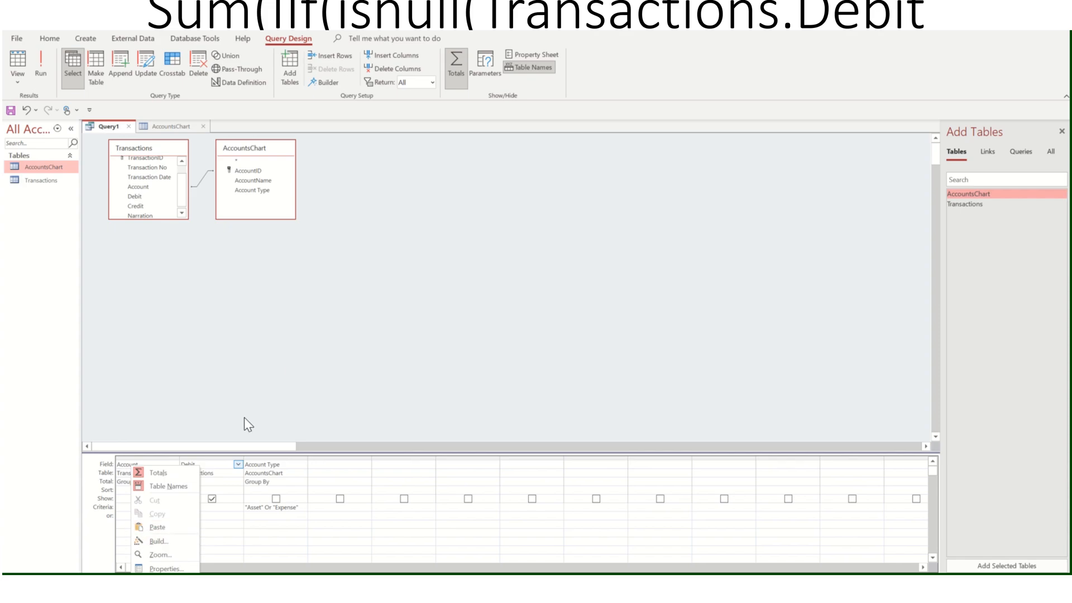
{"action": "left_click", "coordinate": [266, 347]}
{"action": "left_click", "coordinate": [18, 83]}
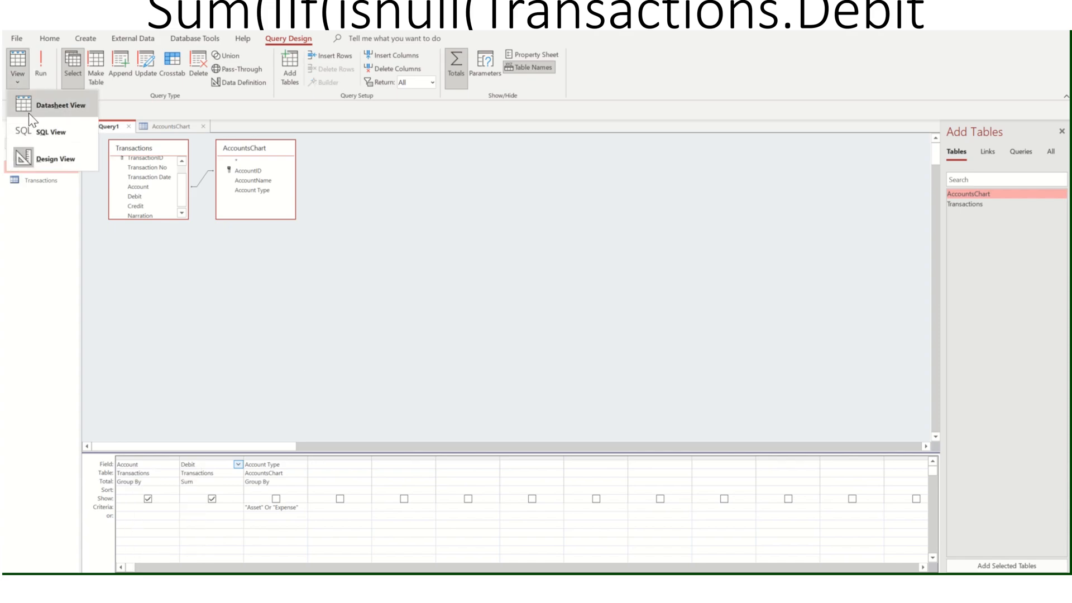
{"action": "left_click", "coordinate": [38, 133]}
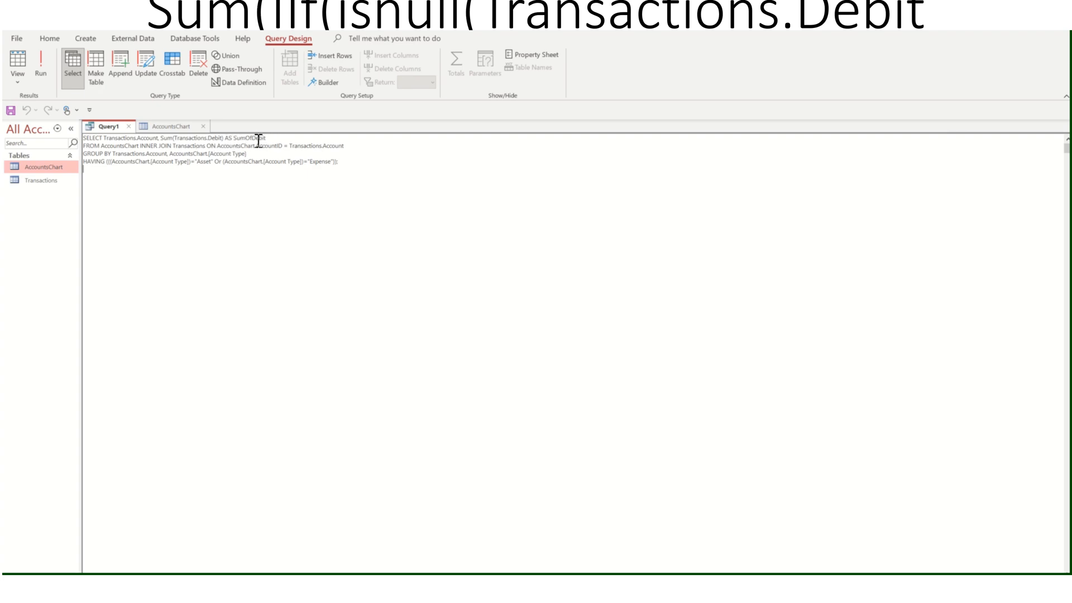
Step: Replace the SumOfDebit expression with Sum(IIf(isnull(Transactions.Debit),0,Transactions.Debit))-Sum(IIf(isnull(Transactions.Credit),0,Transactions.Credit)) AS Balance in the SQL statement, and run the query
{"action": "left_click_drag", "start_coordinate": [225, 140], "coordinate": [161, 140]}
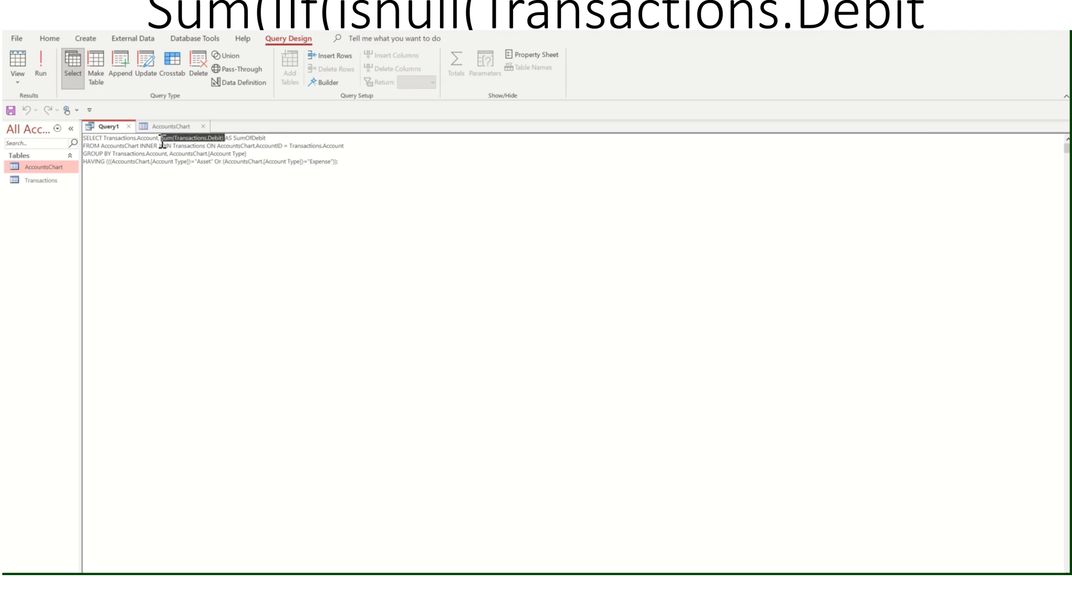
{"action": "left_click", "coordinate": [228, 144]}
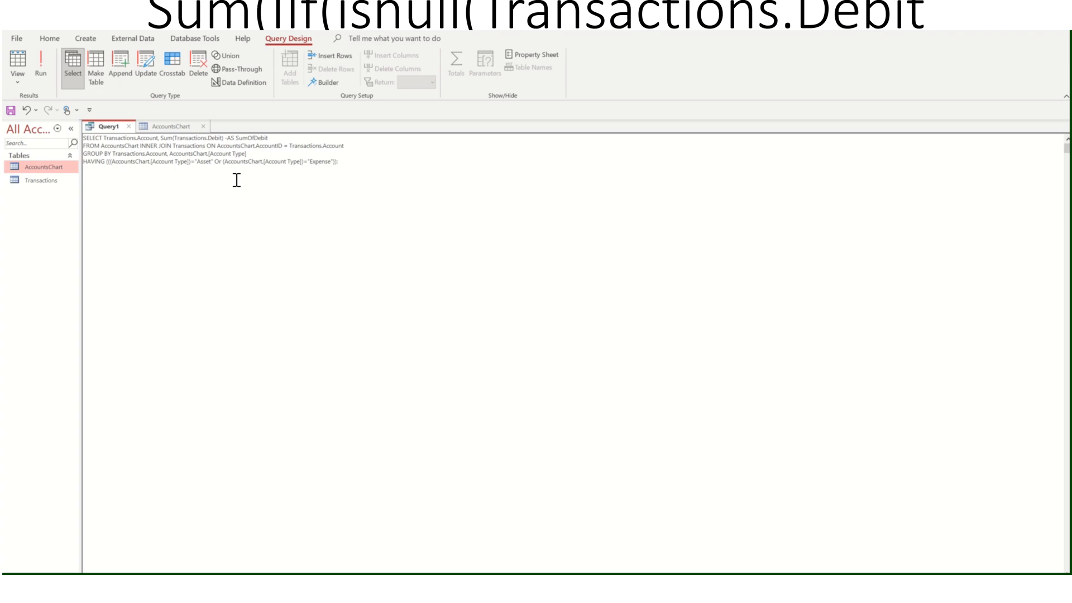
{"action": "left_click", "coordinate": [430, 50]}
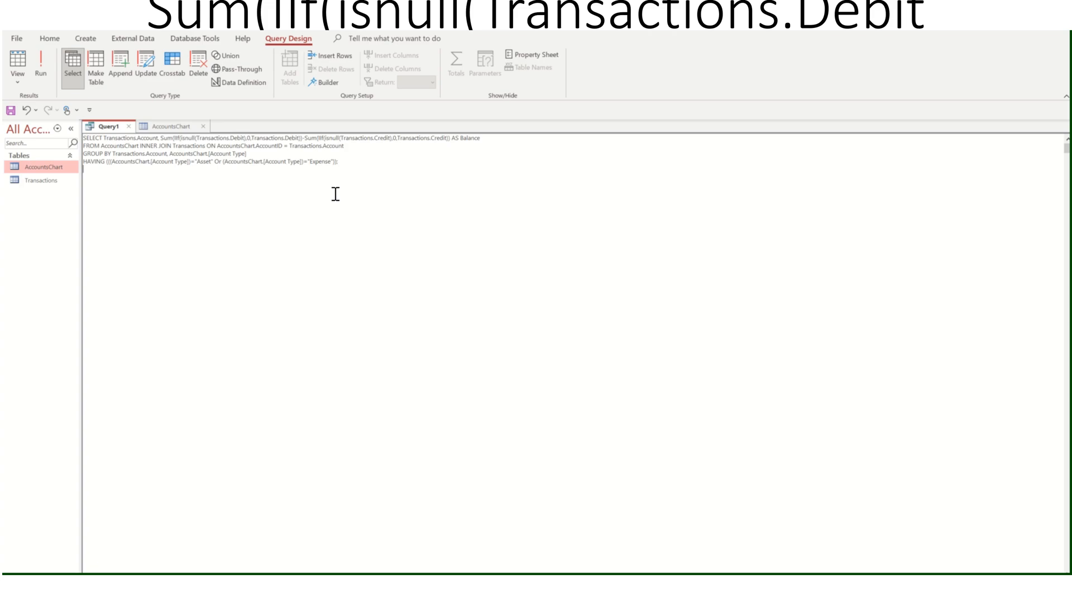
{"action": "left_click", "coordinate": [36, 70]}
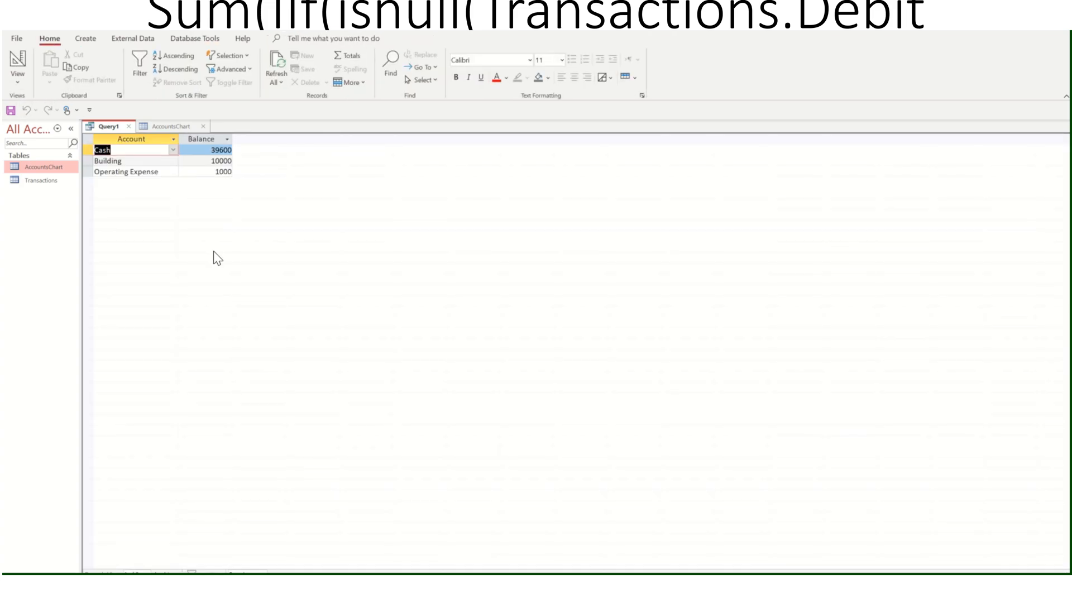
Step: Add a totals row to the query results and set the Balance column's total to Sum
{"action": "left_click", "coordinate": [157, 166]}
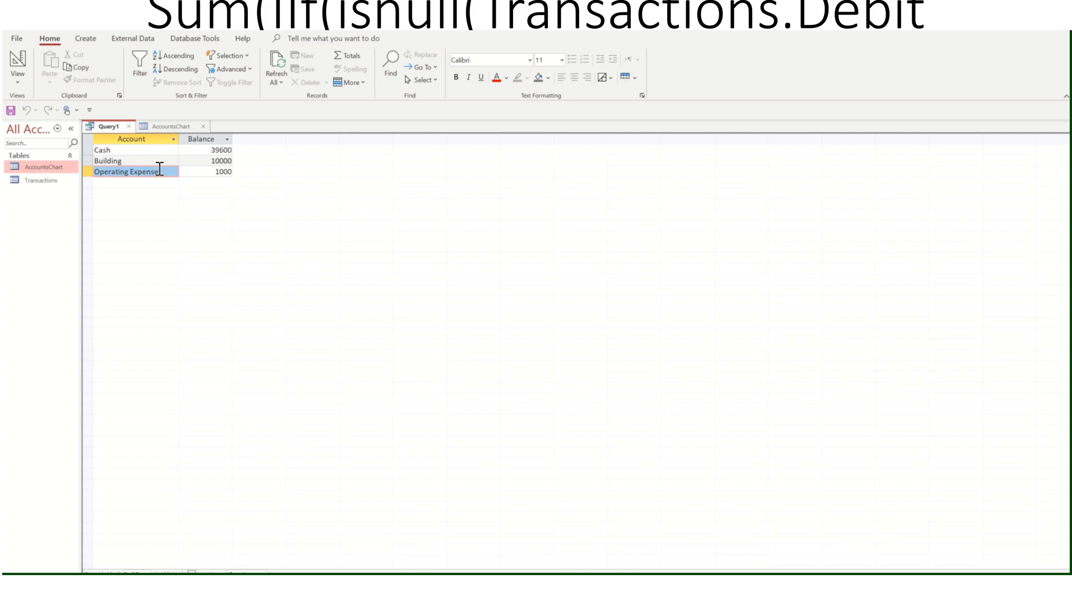
{"action": "left_click", "coordinate": [216, 171]}
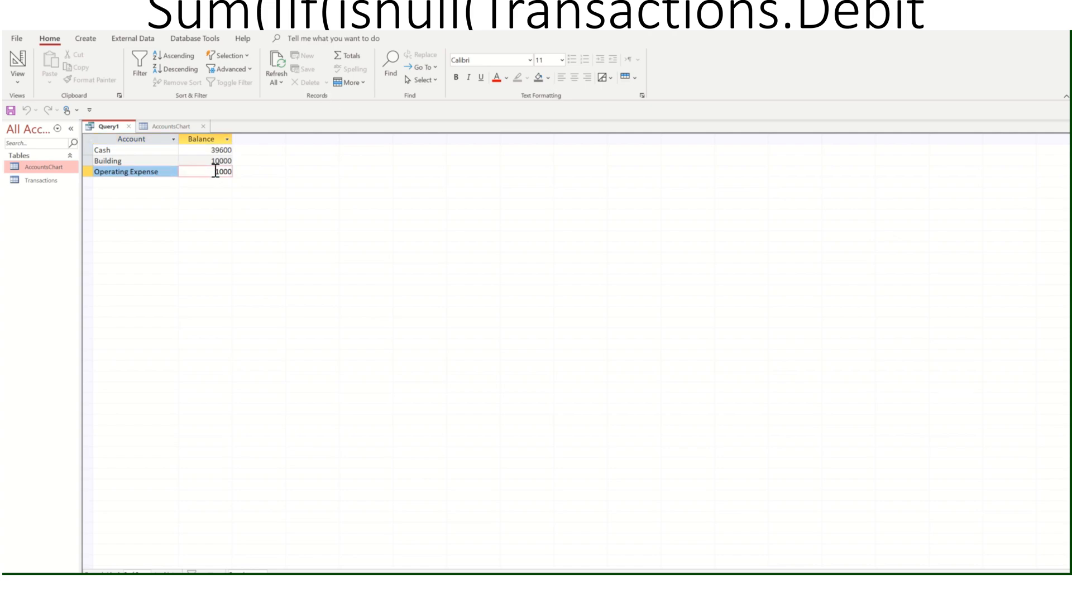
{"action": "left_click", "coordinate": [348, 56]}
{"action": "left_click", "coordinate": [227, 182]}
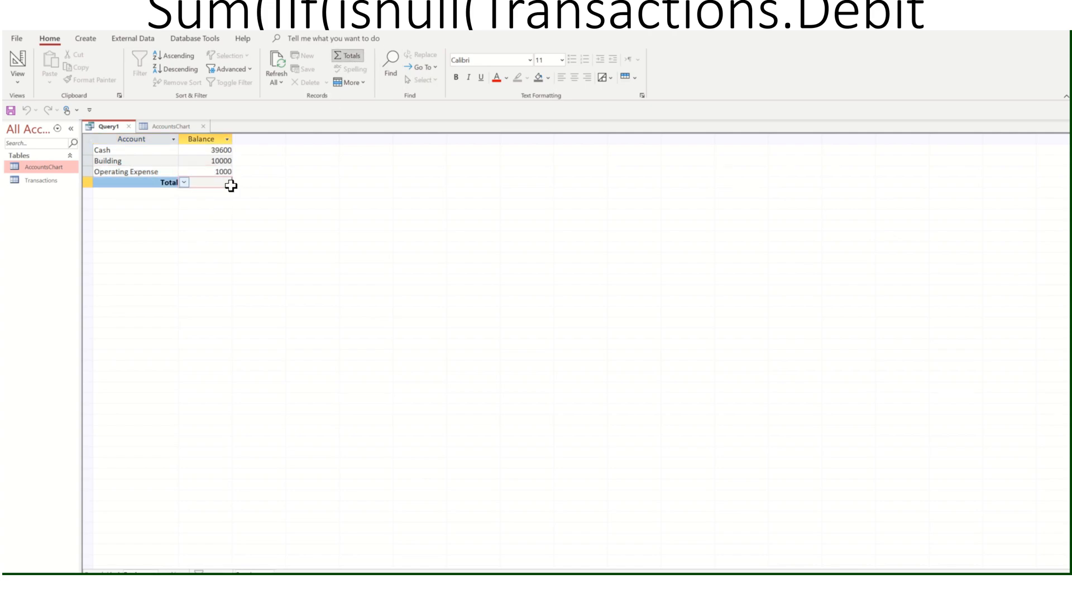
{"action": "left_click", "coordinate": [184, 183]}
{"action": "left_click", "coordinate": [169, 203]}
Step: Save the query under the name Debit Account Balance
{"action": "key", "text": "ctrl+s"}
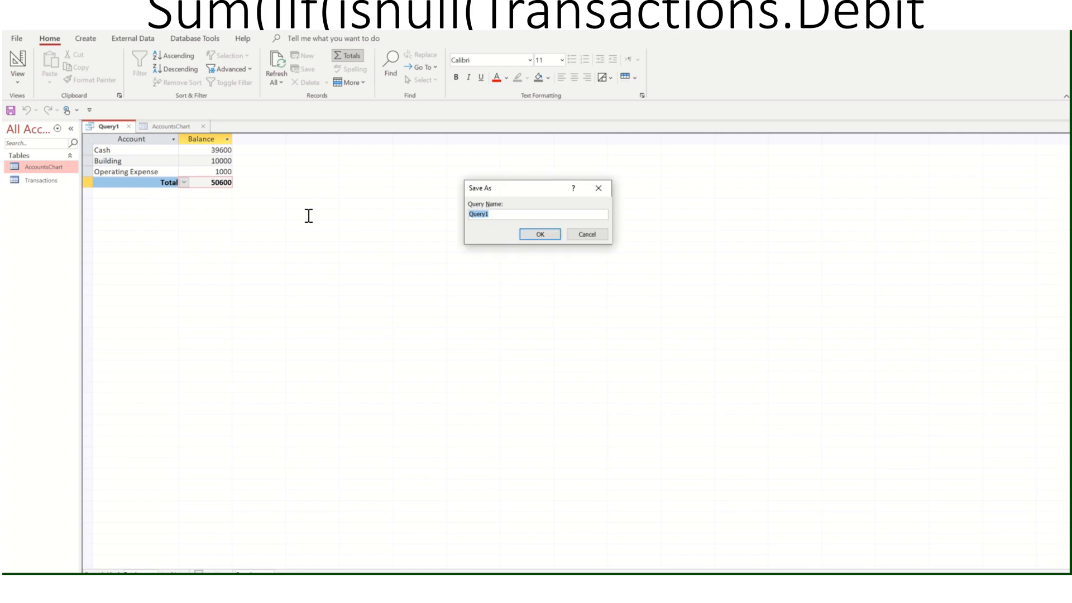
{"action": "type", "text": "Debit Account Balanc"}
{"action": "left_click", "coordinate": [550, 234]}
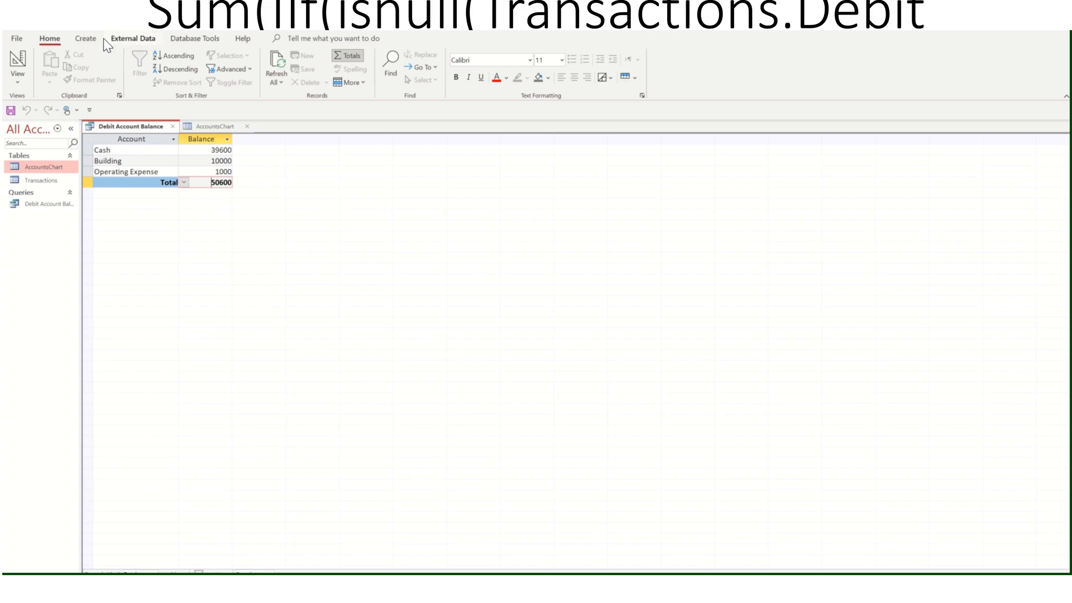
Step: Create a new query in Query Design without adding tables and switch it to SQL view
{"action": "left_click", "coordinate": [85, 39]}
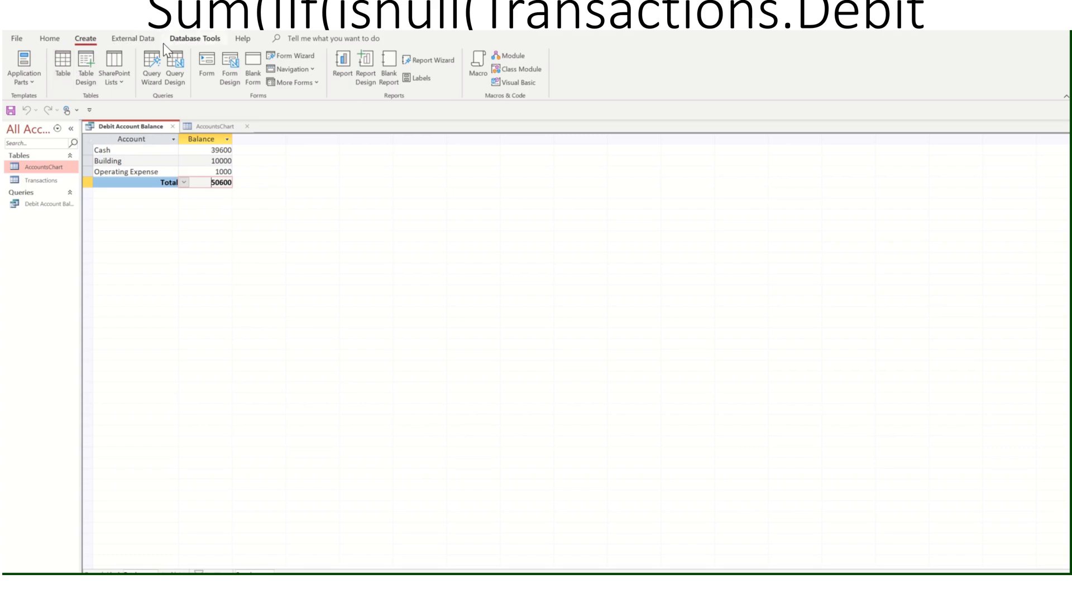
{"action": "left_click", "coordinate": [176, 77]}
{"action": "left_click", "coordinate": [17, 81]}
{"action": "left_click", "coordinate": [48, 106]}
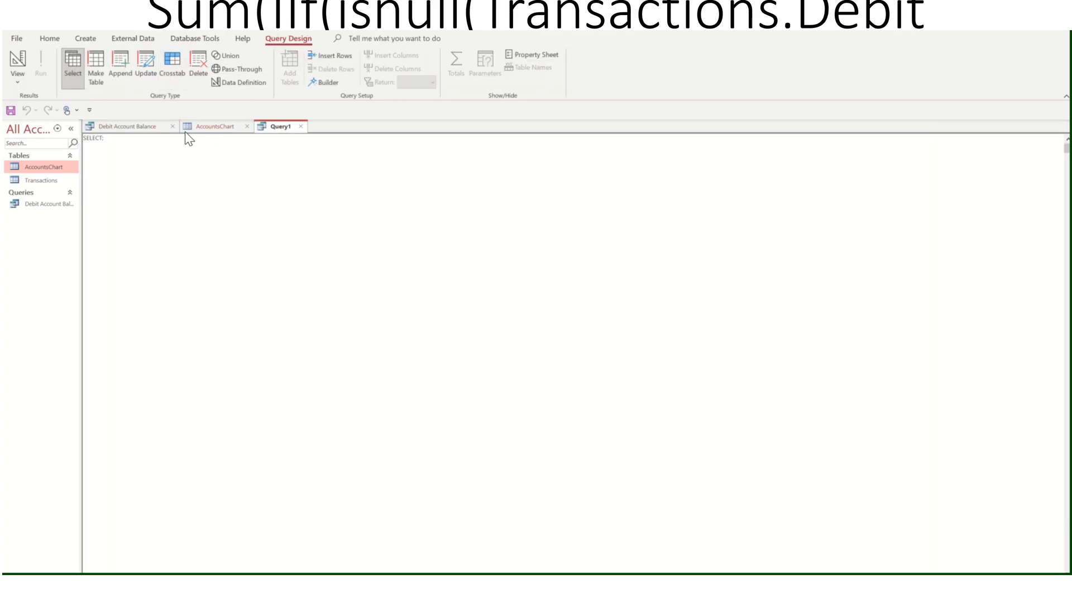
Step: Copy the full SQL statement of the Debit Account Balance query over the placeholder SELECT in Query1, and run Query1
{"action": "left_click", "coordinate": [135, 125]}
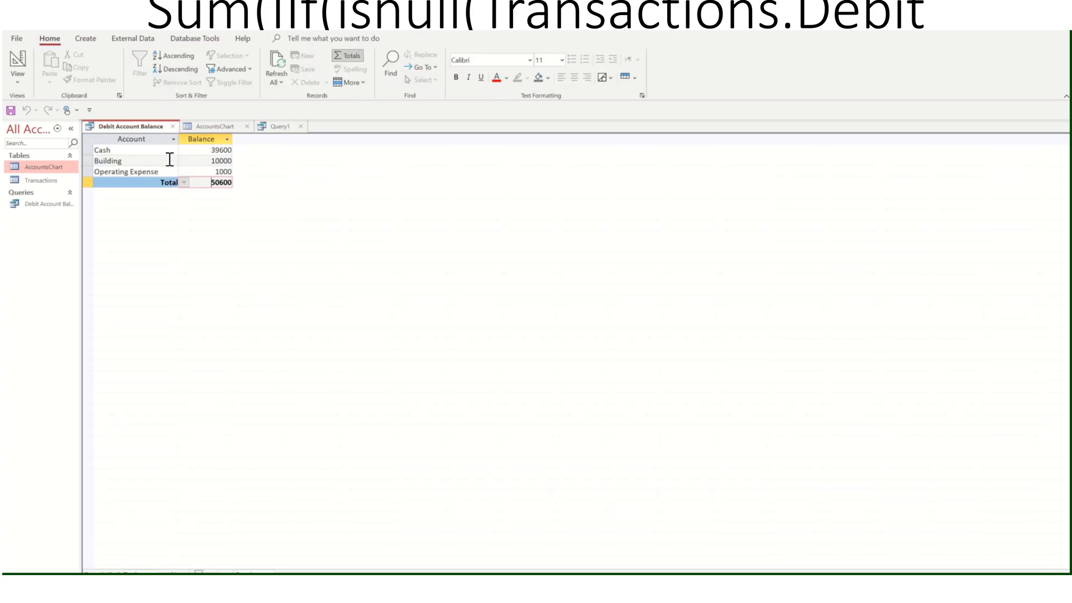
{"action": "left_click", "coordinate": [27, 83]}
{"action": "left_click", "coordinate": [50, 131]}
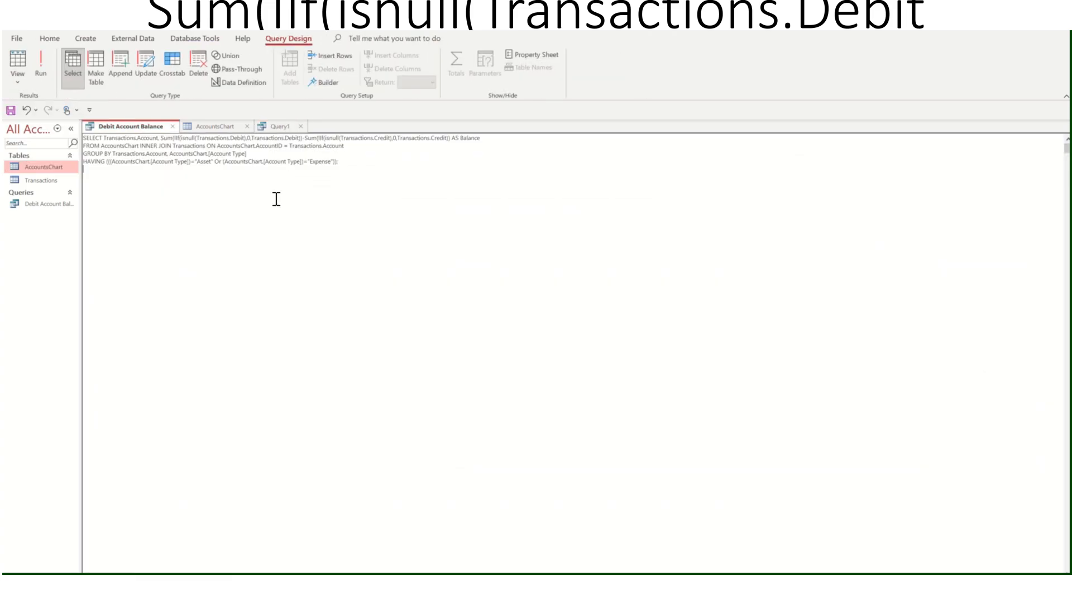
{"action": "key", "text": "ctrl+a"}
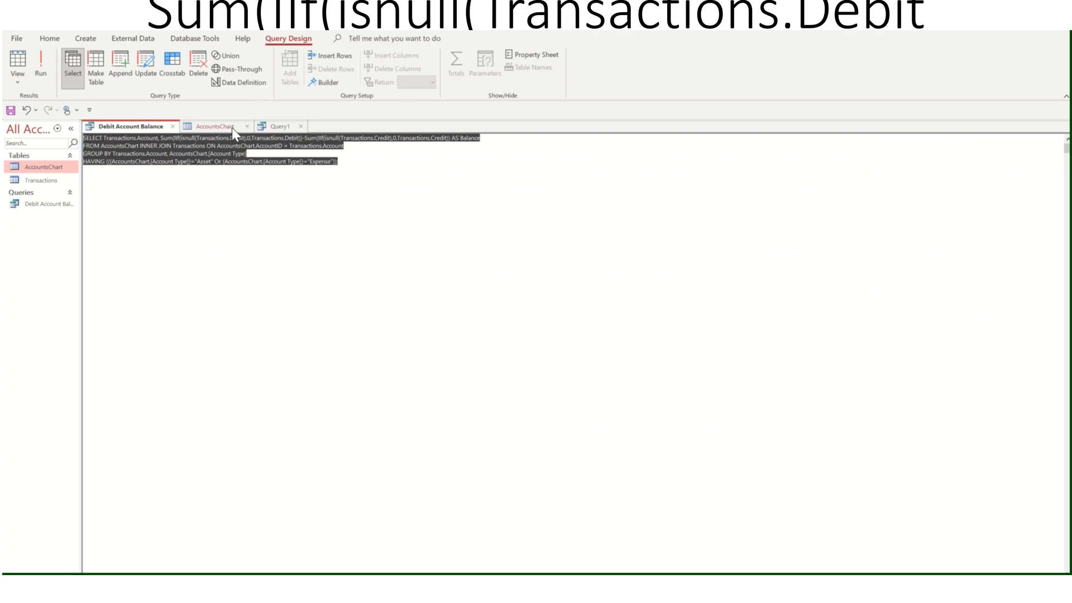
{"action": "left_click", "coordinate": [281, 127]}
{"action": "key", "text": "ctrl+a"}
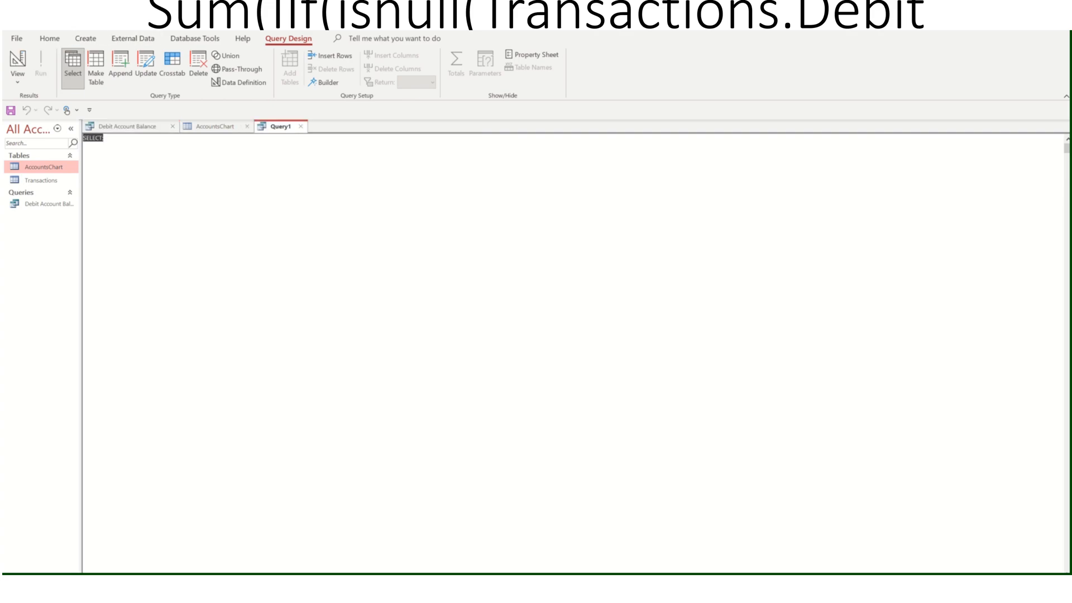
{"action": "key", "text": "ctrl+v"}
{"action": "left_click", "coordinate": [46, 71]}
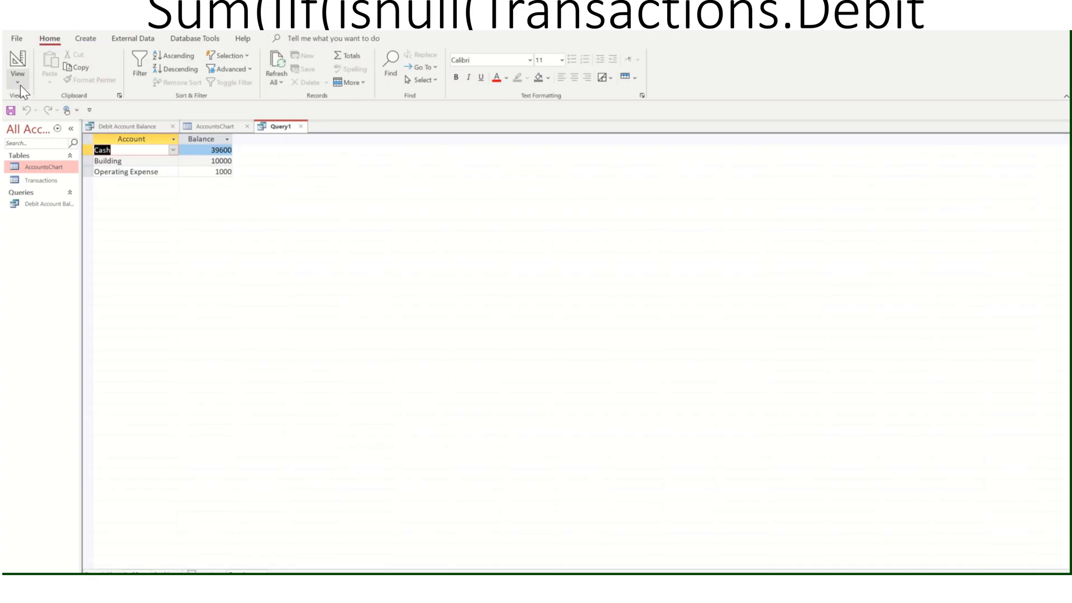
Step: Inspect the copied query's Balance expression in SQL view and its grid in Design view, run it, and reopen its SQL statement
{"action": "left_click", "coordinate": [20, 84]}
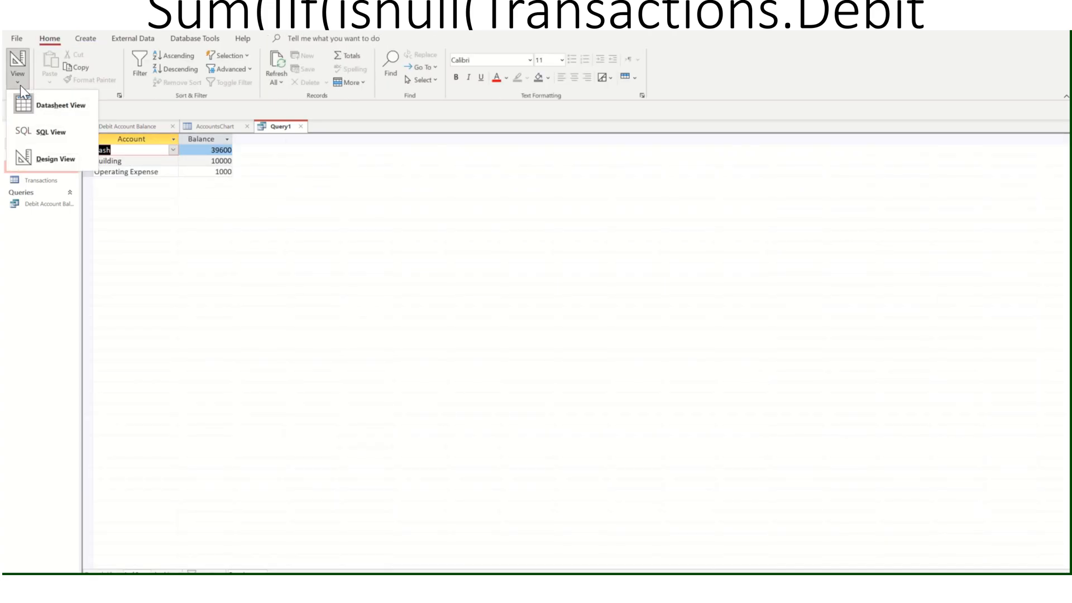
{"action": "left_click", "coordinate": [48, 139]}
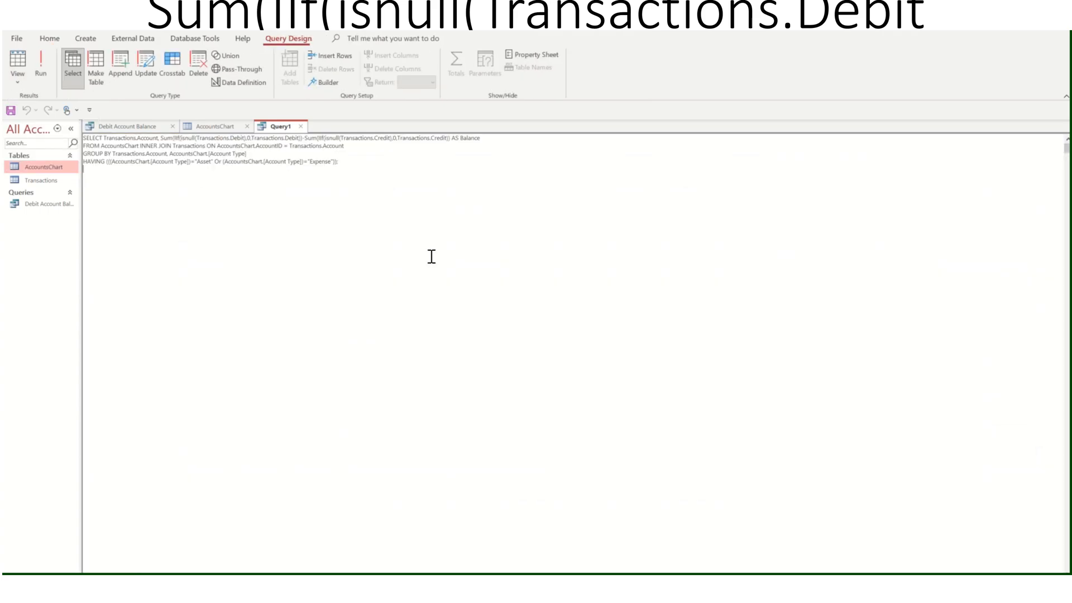
{"action": "double_click", "coordinate": [239, 144]}
{"action": "double_click", "coordinate": [238, 138]}
{"action": "right_click", "coordinate": [280, 127]}
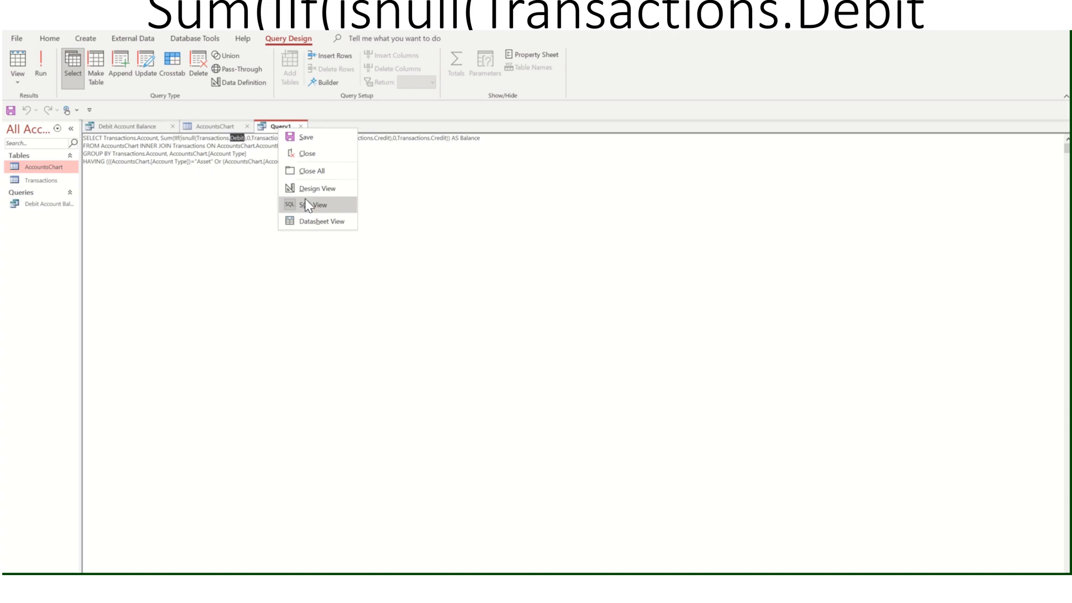
{"action": "left_click", "coordinate": [304, 191]}
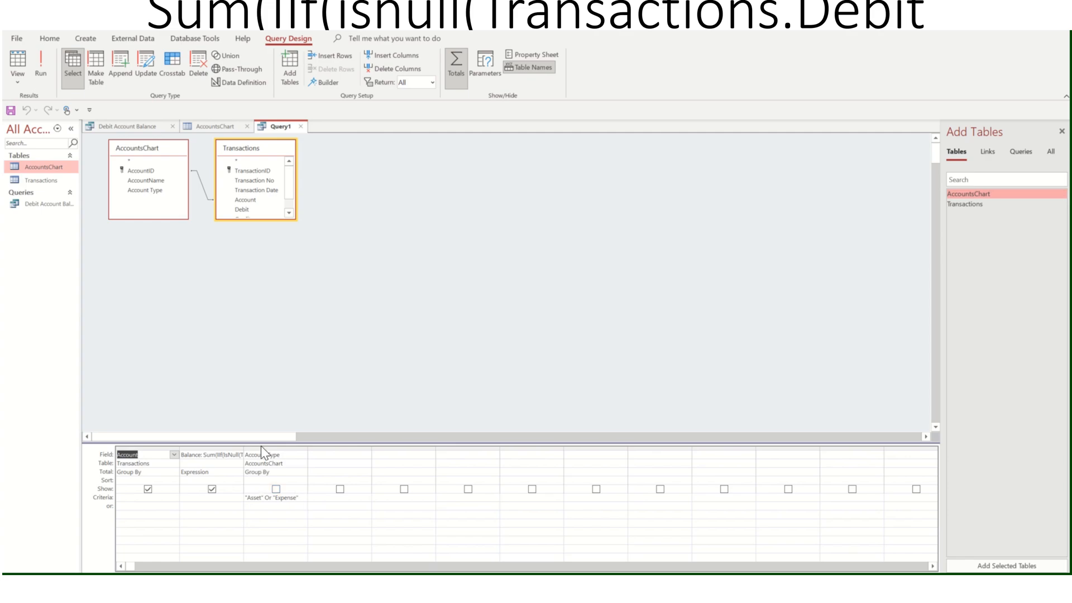
{"action": "left_click", "coordinate": [45, 70]}
{"action": "left_click", "coordinate": [21, 83]}
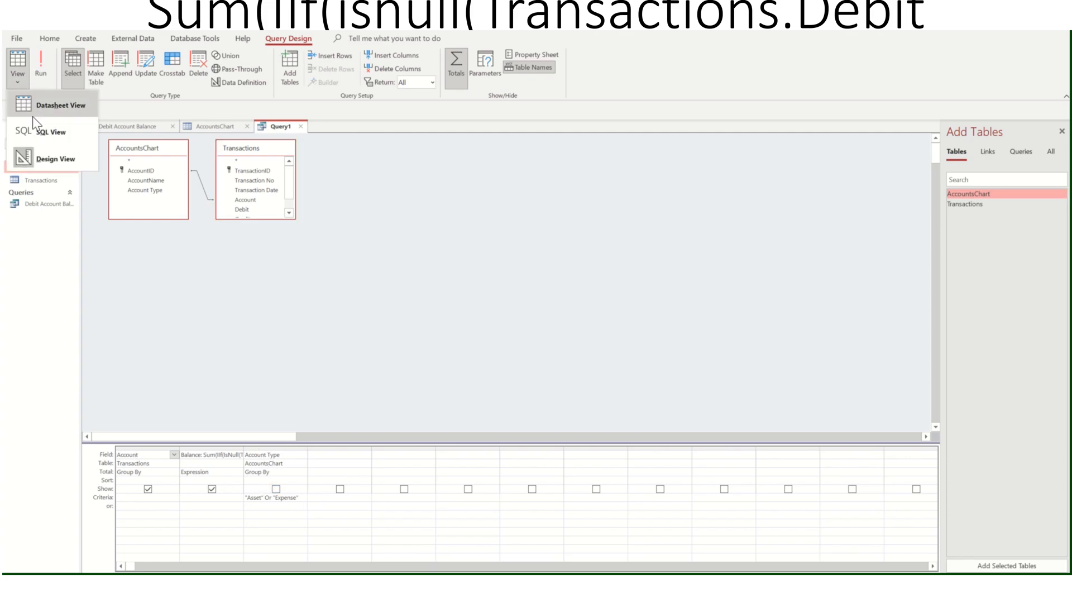
{"action": "left_click", "coordinate": [34, 131]}
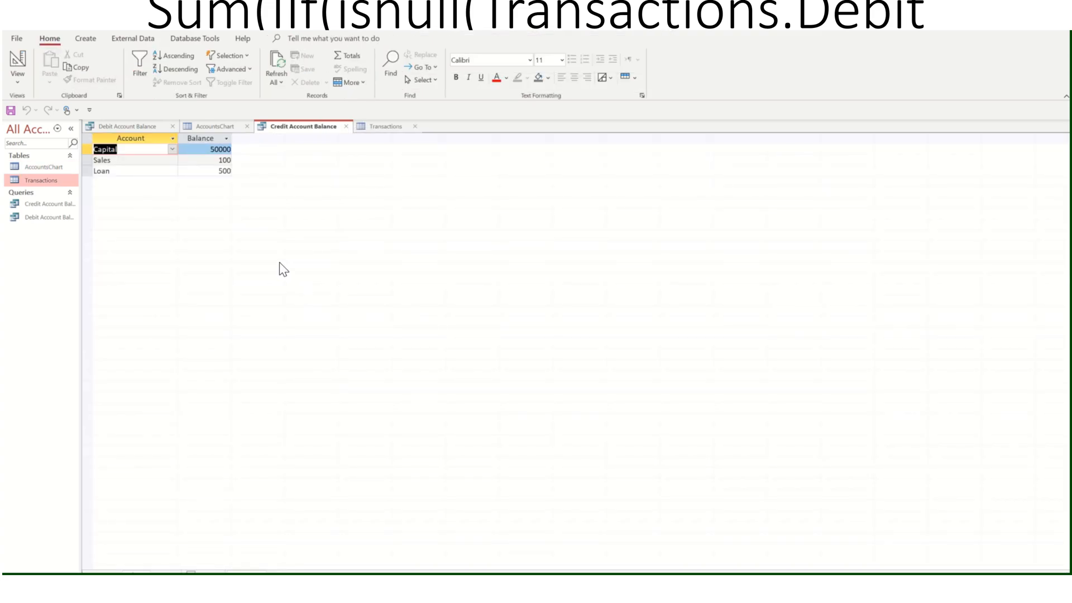
Step: Check the Account Type criteria of the Credit Account Balance query in Design view and run the query
{"action": "right_click", "coordinate": [304, 127]}
{"action": "left_click", "coordinate": [333, 193]}
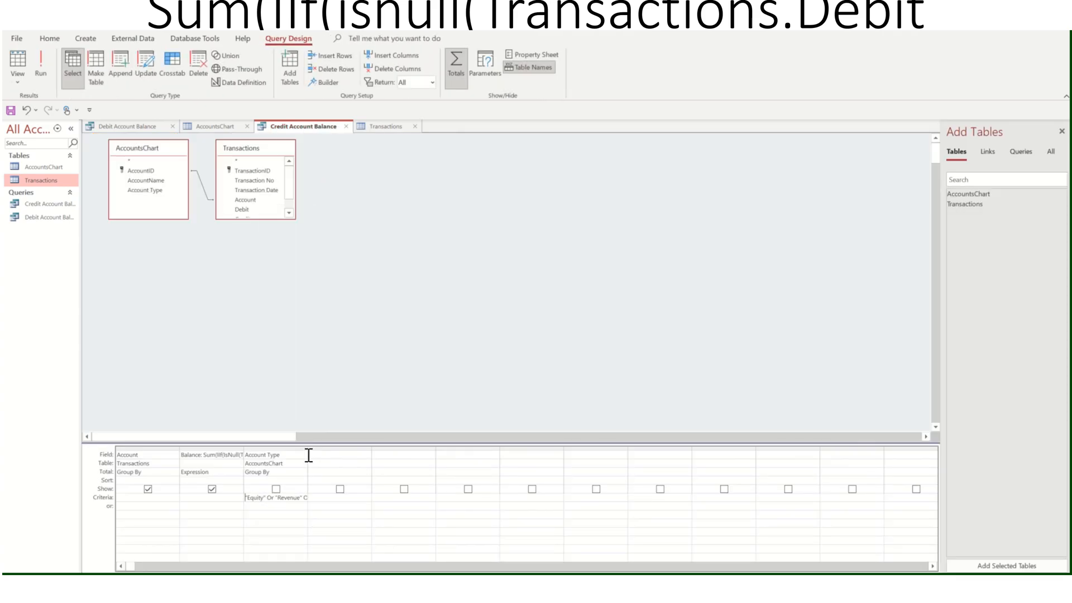
{"action": "left_click_drag", "start_coordinate": [287, 496], "coordinate": [311, 498]}
{"action": "left_click", "coordinate": [313, 413]}
{"action": "left_click", "coordinate": [37, 75]}
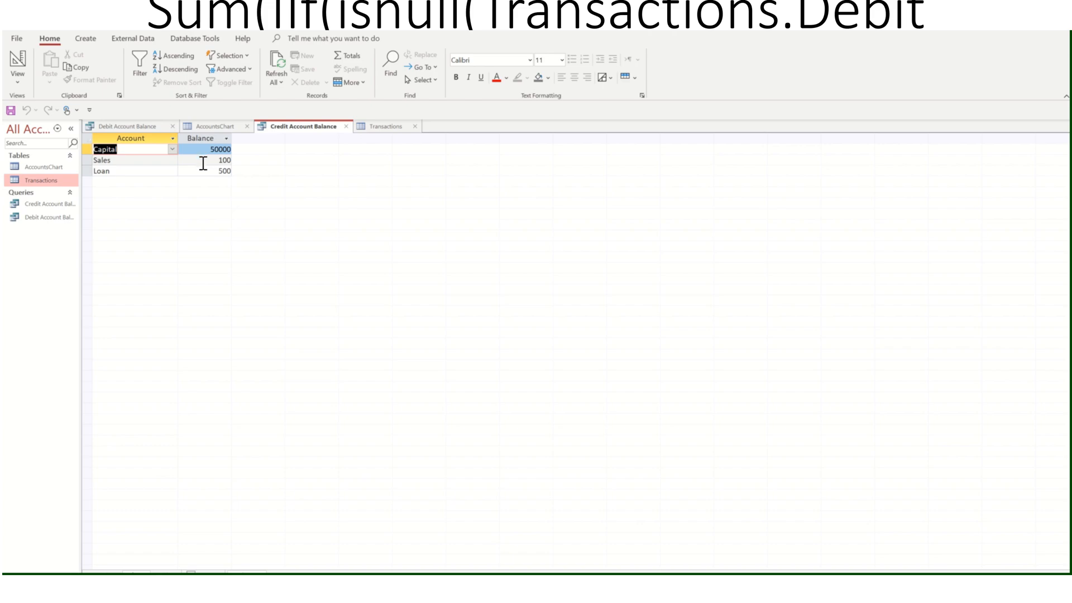
Step: Add a totals row to the Credit Account Balance results and set the Balance column's total to Sum
{"action": "left_click", "coordinate": [211, 172]}
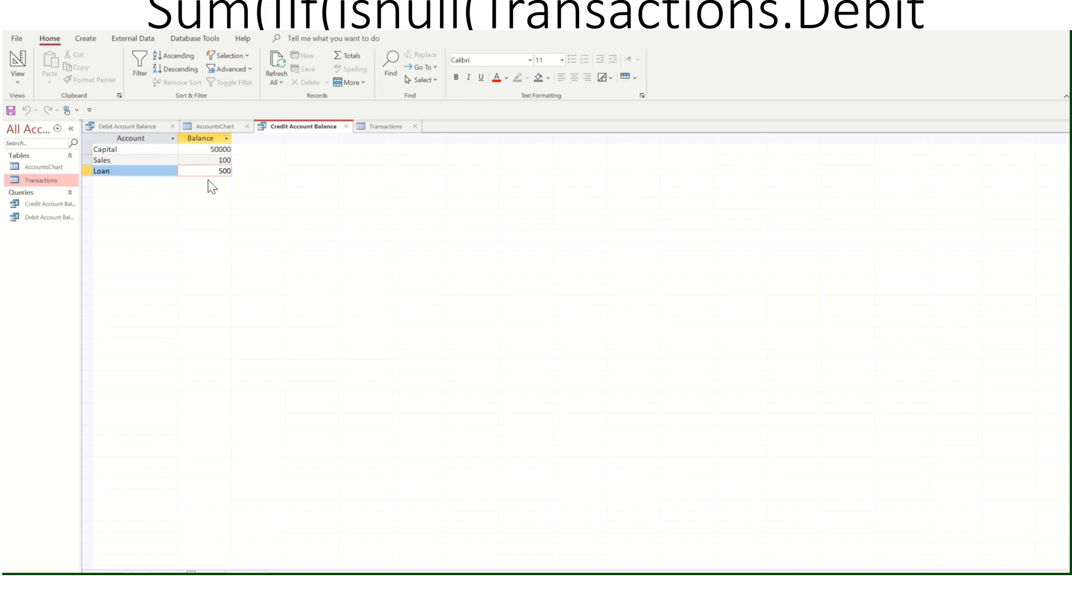
{"action": "left_click", "coordinate": [339, 55]}
{"action": "left_click", "coordinate": [215, 183]}
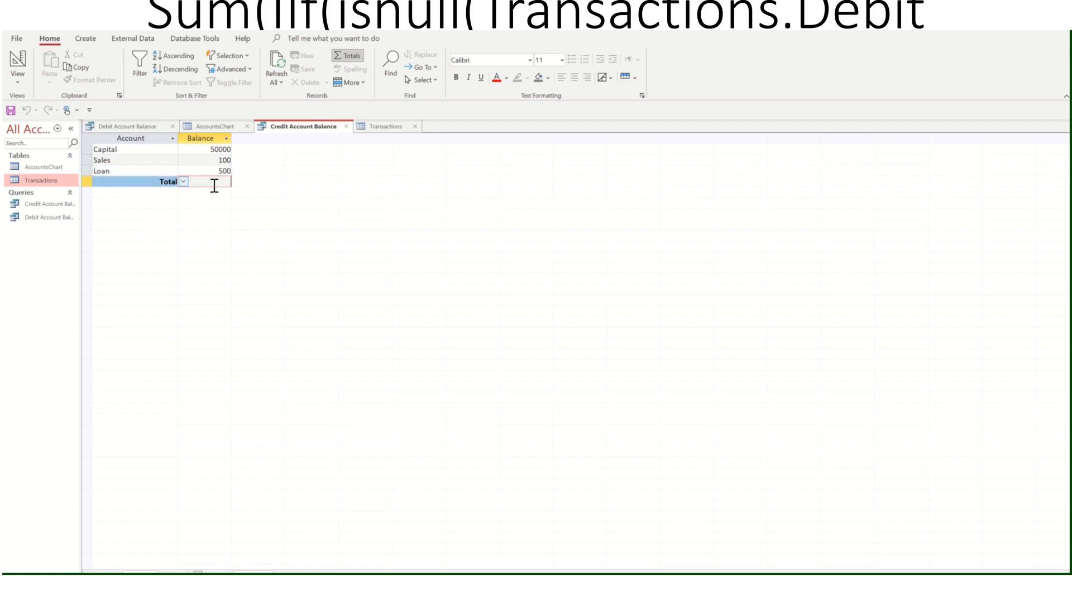
{"action": "left_click", "coordinate": [183, 182]}
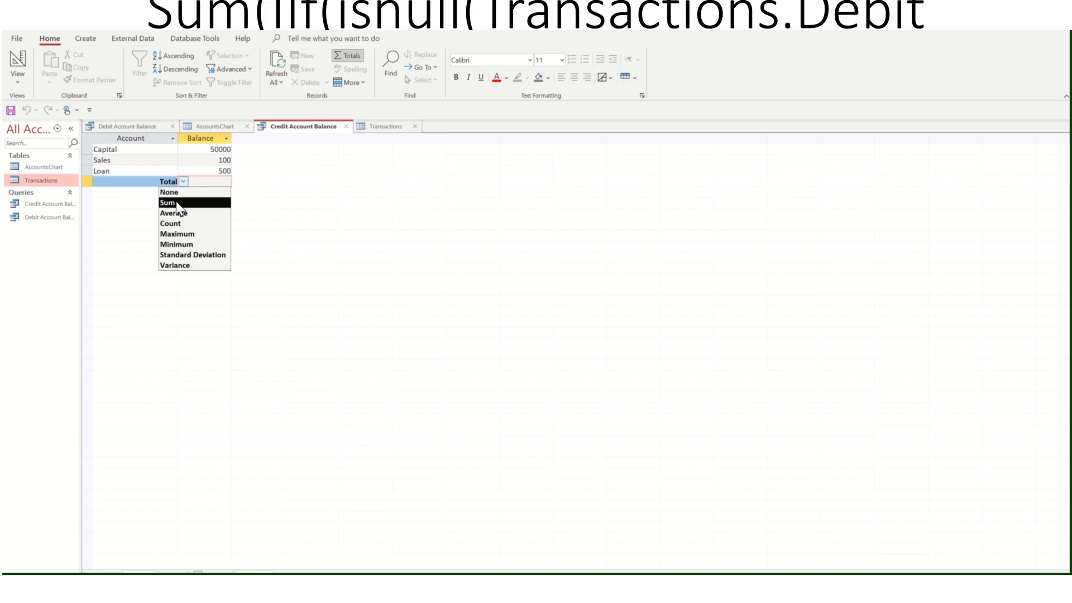
{"action": "left_click", "coordinate": [185, 204]}
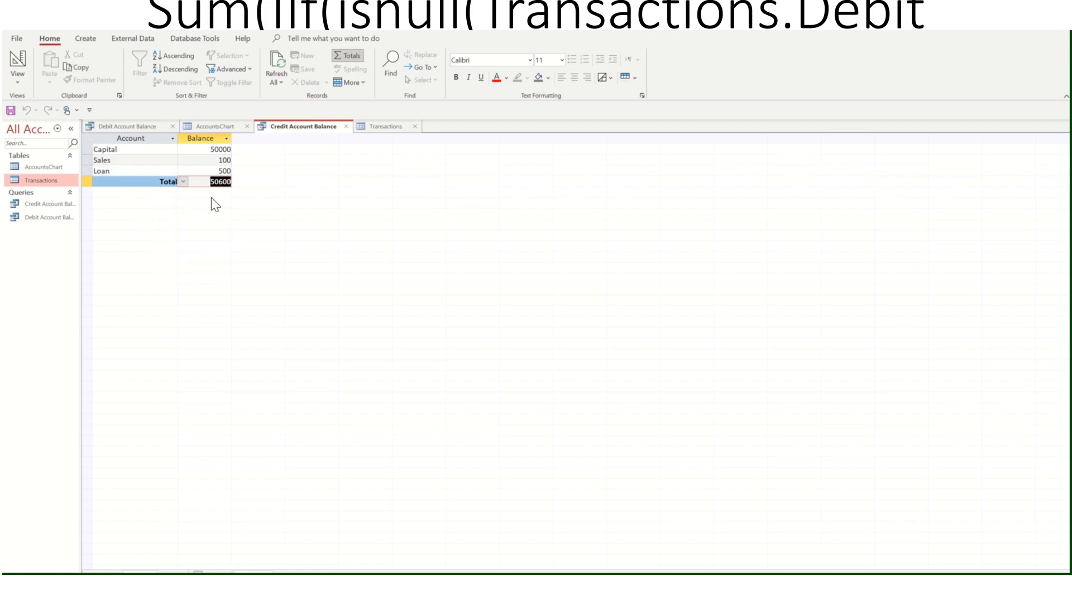
Step: Compare the totals of the Debit and Credit Account Balance queries, and close both queries and the AccountsChart table
{"action": "left_click", "coordinate": [112, 129]}
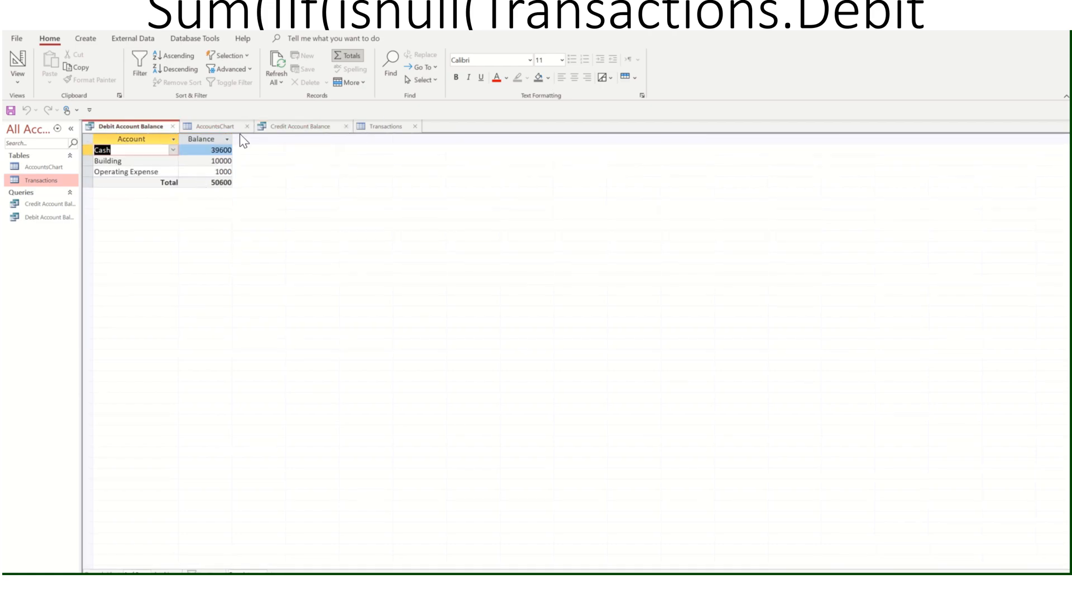
{"action": "left_click", "coordinate": [296, 127]}
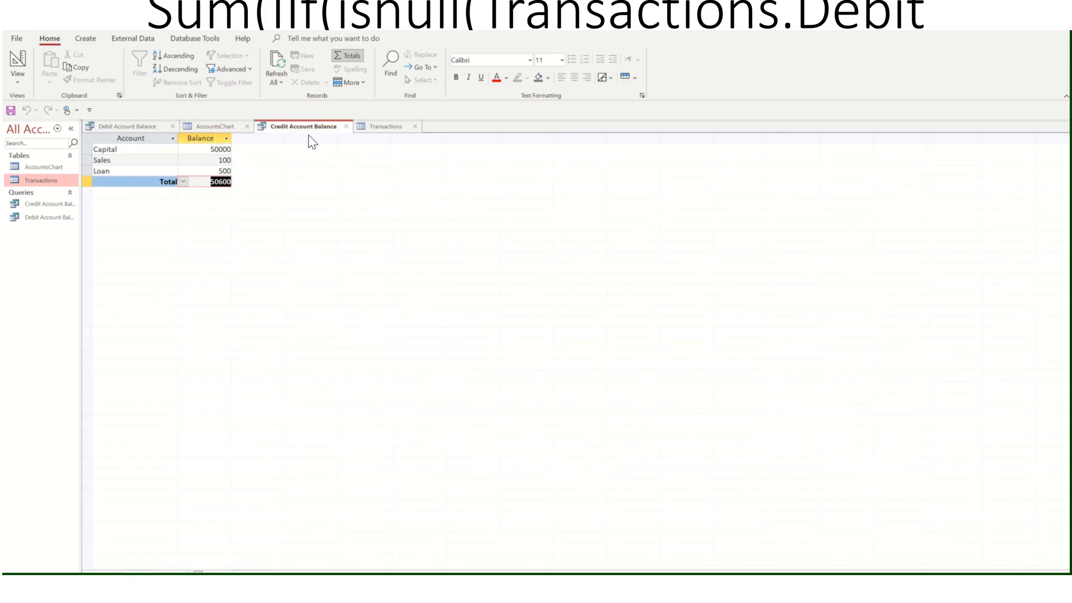
{"action": "left_click", "coordinate": [346, 126]}
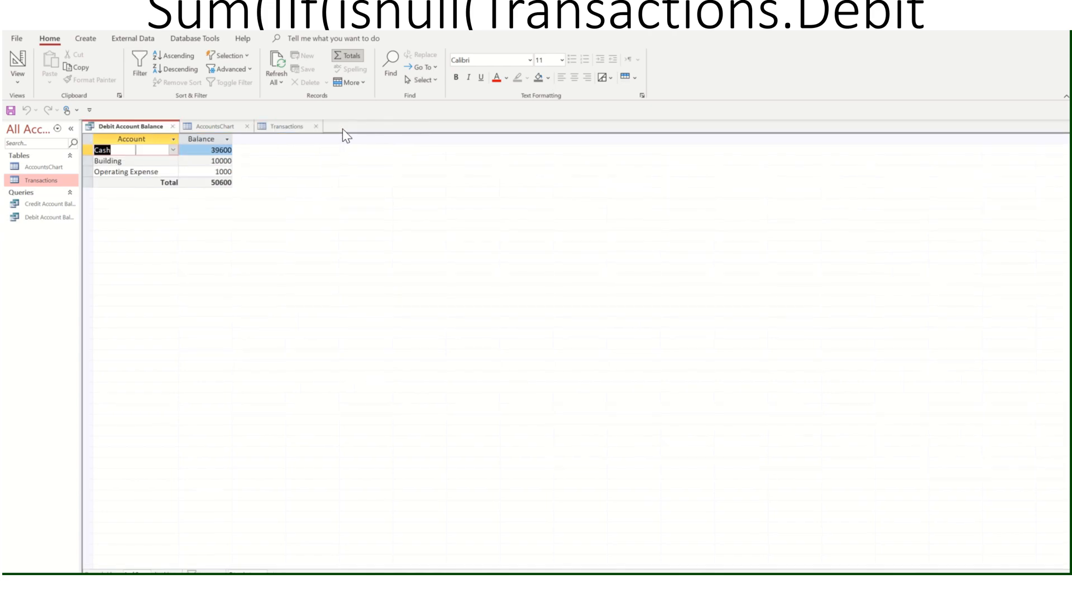
{"action": "left_click", "coordinate": [173, 127]}
{"action": "left_click", "coordinate": [153, 127]}
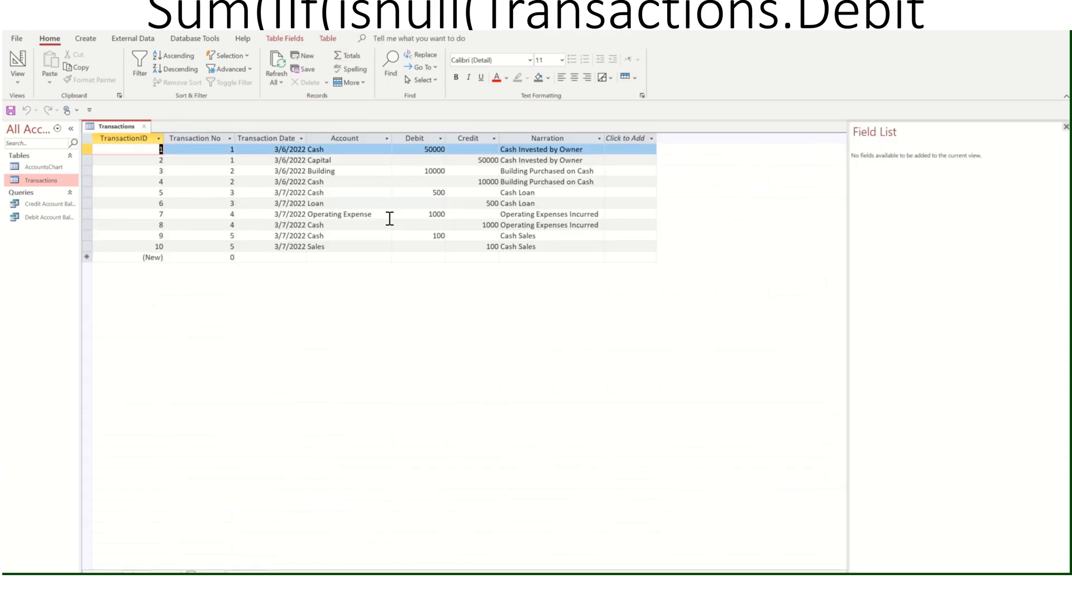
Step: Filter the Transactions table's Account column to show only the Cash entries
{"action": "left_click", "coordinate": [346, 246]}
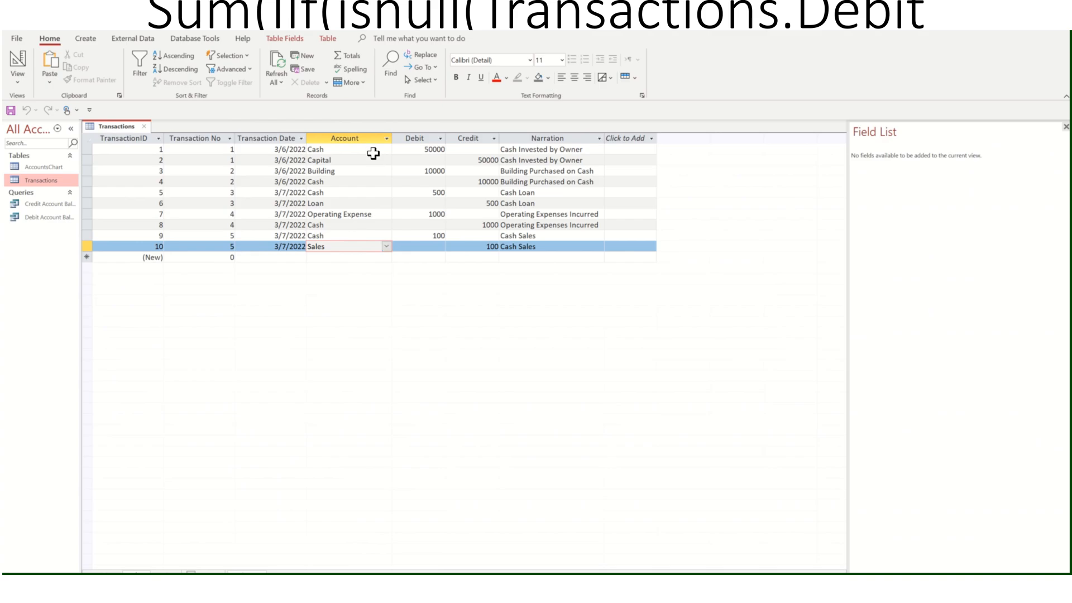
{"action": "left_click", "coordinate": [386, 138]}
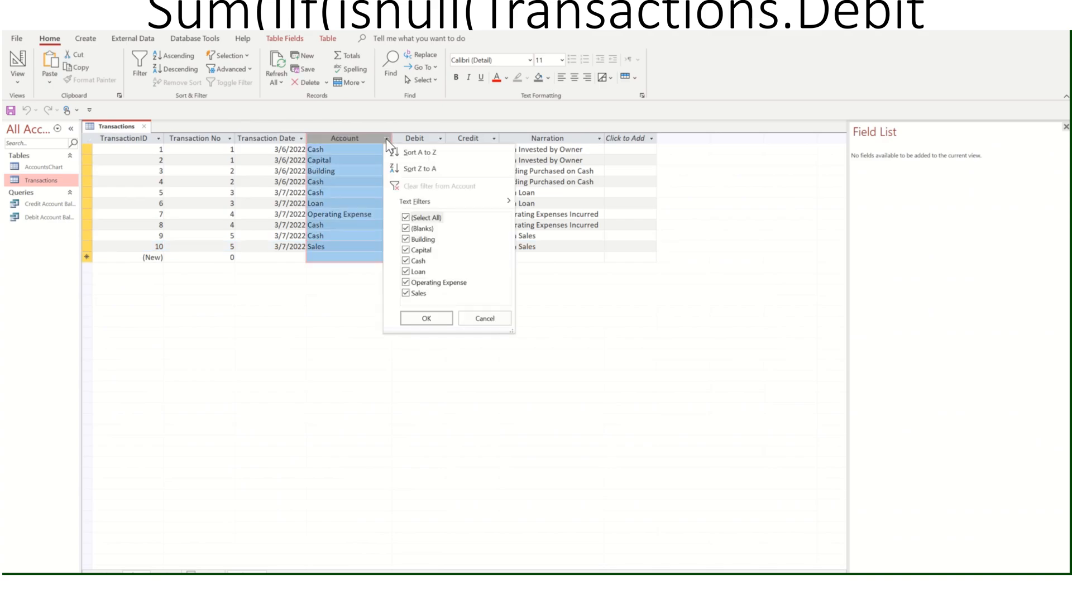
{"action": "left_click", "coordinate": [406, 218]}
{"action": "left_click", "coordinate": [416, 261]}
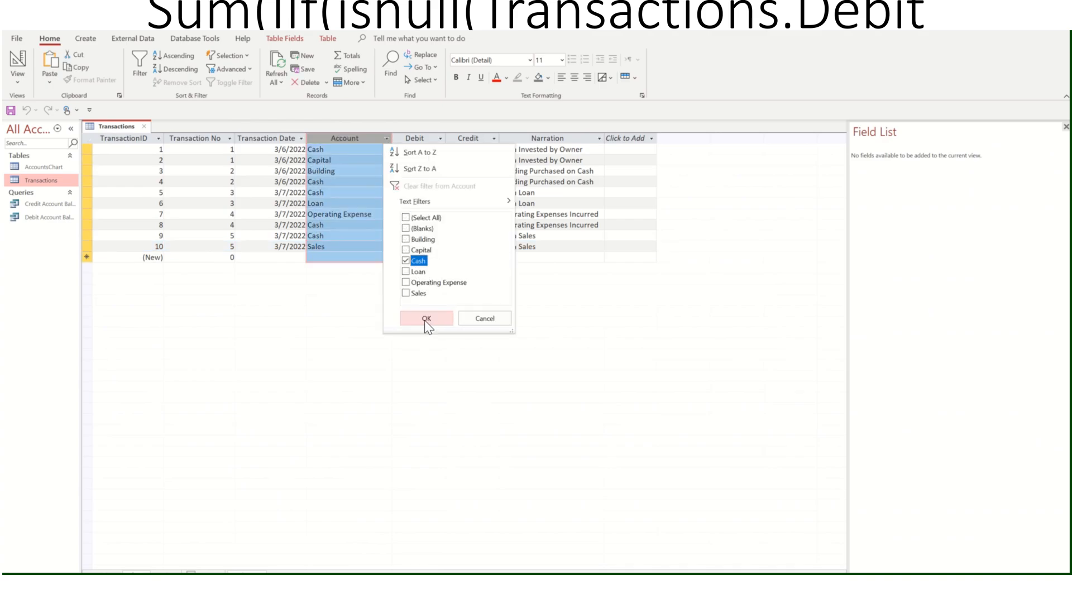
{"action": "left_click", "coordinate": [424, 318]}
{"action": "left_click", "coordinate": [347, 196]}
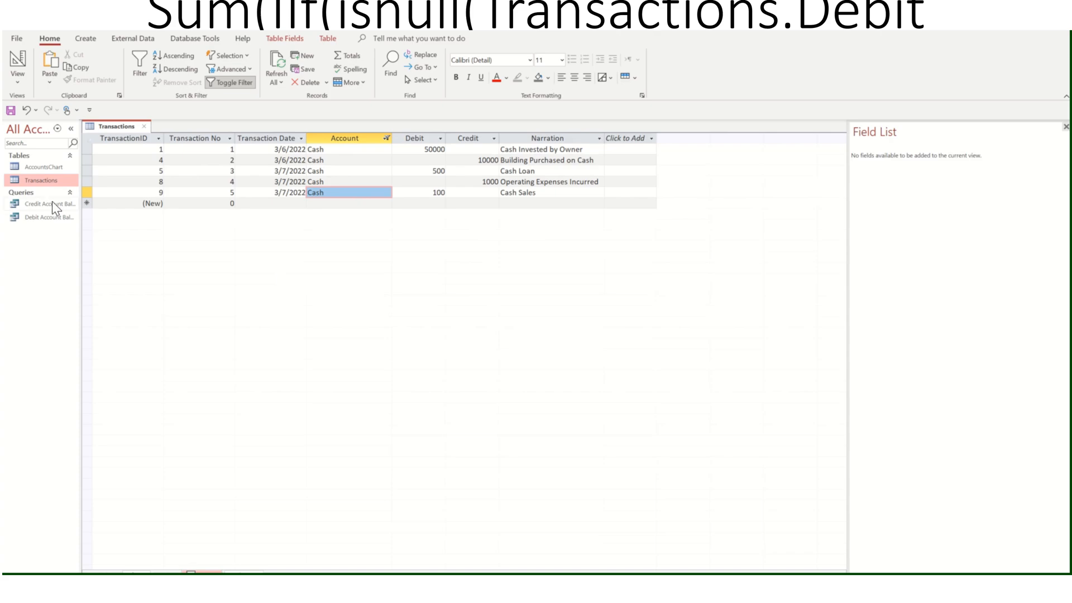
Step: Open the Debit Account Balance query and compare its Cash balance with the filtered Cash entries in the Transactions table
{"action": "double_click", "coordinate": [54, 217]}
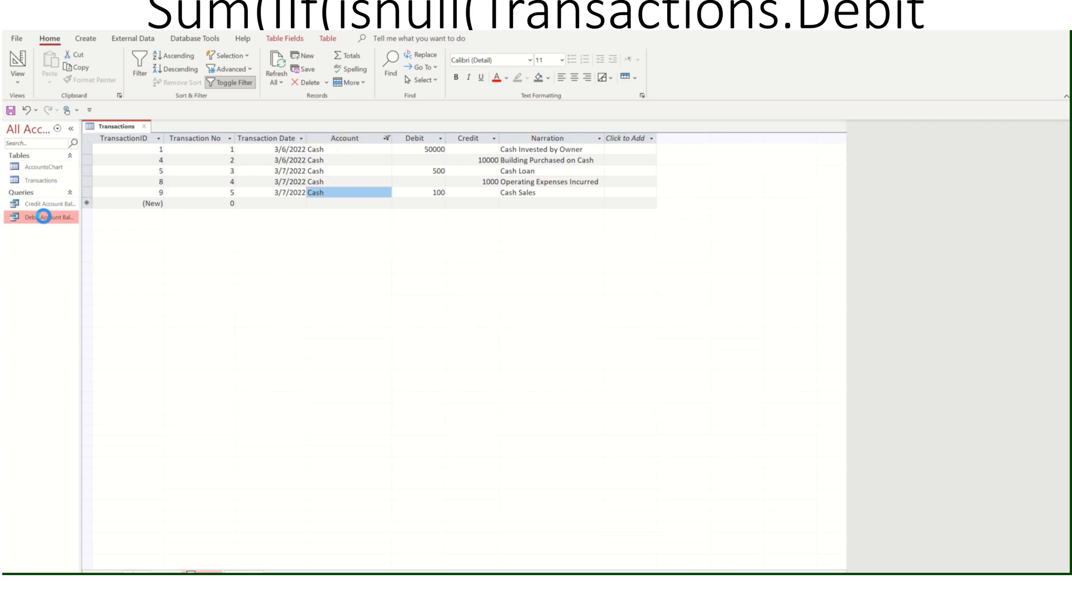
{"action": "left_click", "coordinate": [108, 124]}
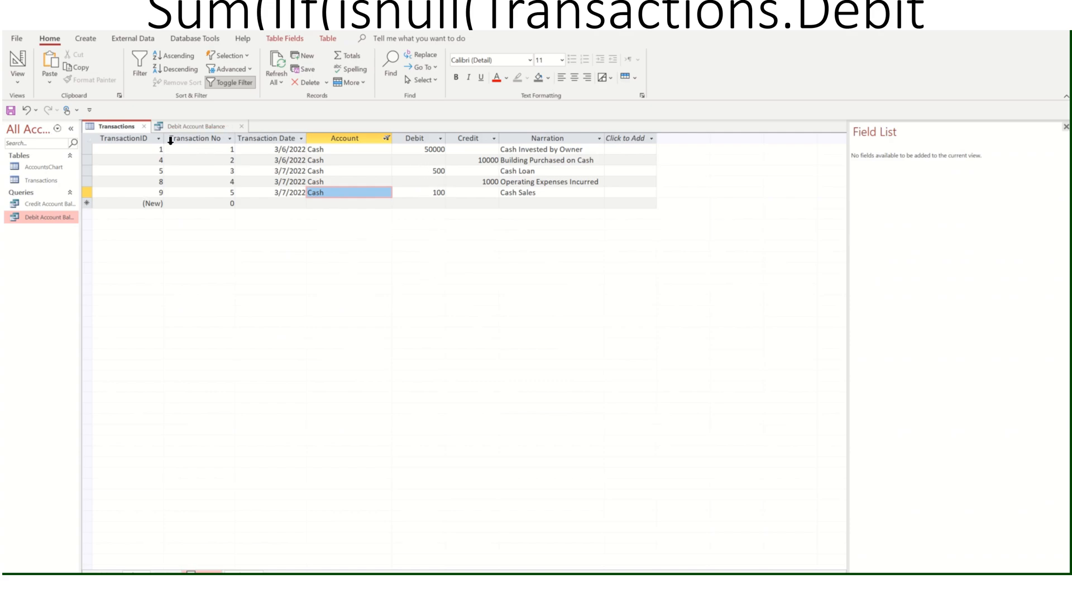
{"action": "left_click", "coordinate": [373, 150]}
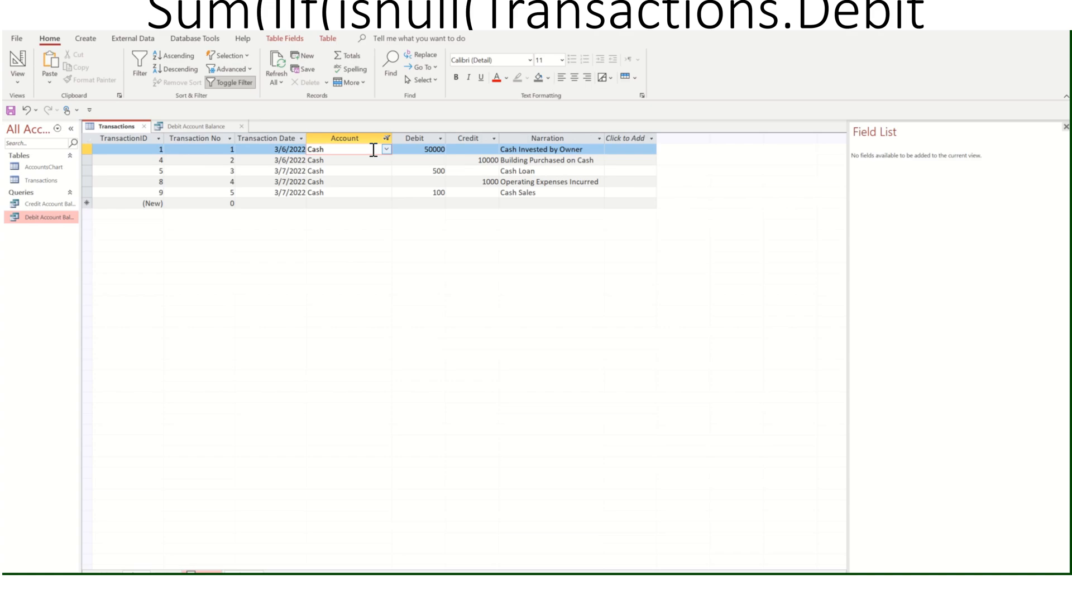
Step: Clear the Account filter in the Transactions table, and close the table and the Debit Account Balance query
{"action": "left_click", "coordinate": [387, 139]}
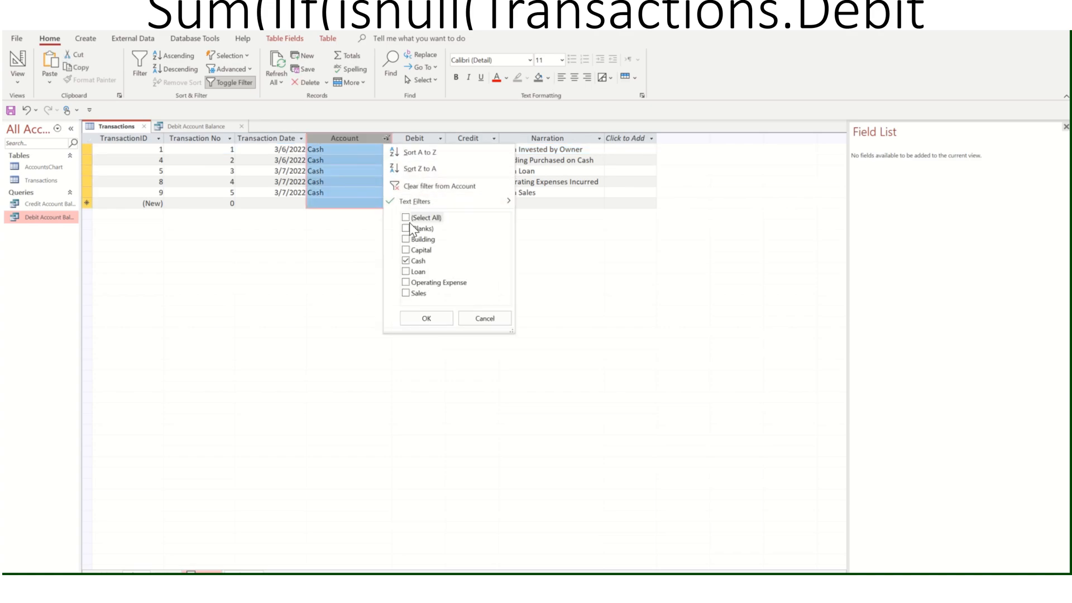
{"action": "left_click", "coordinate": [411, 186]}
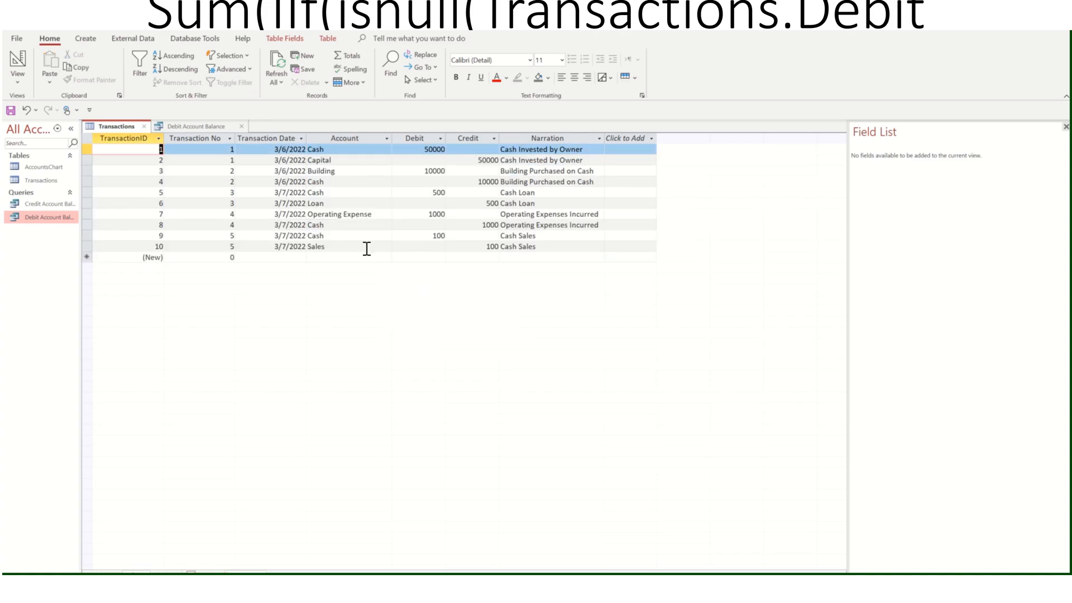
{"action": "left_click", "coordinate": [144, 126]}
{"action": "left_click", "coordinate": [497, 339]}
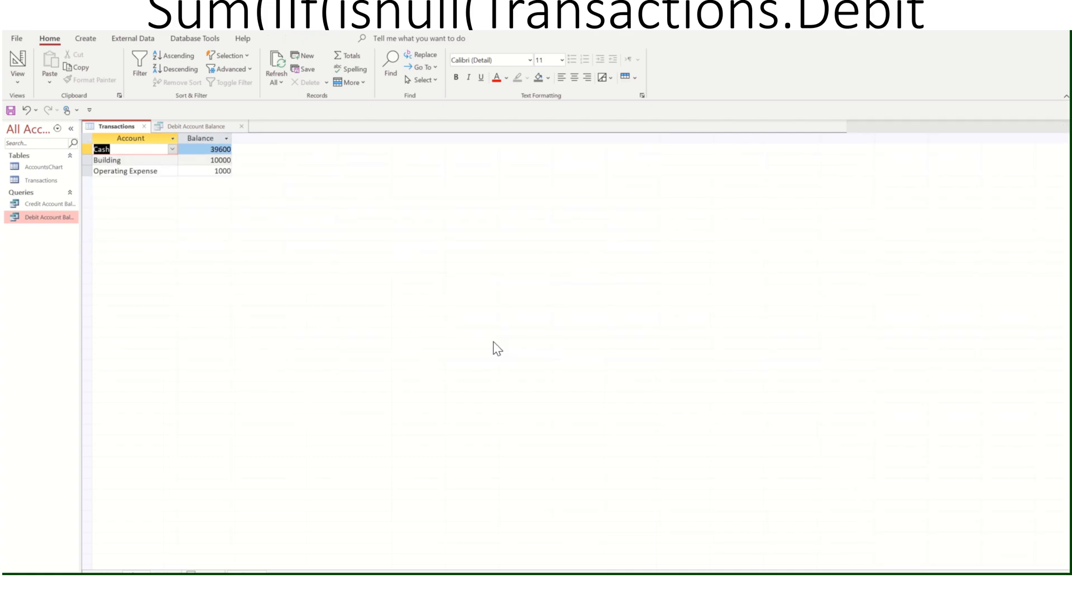
{"action": "left_click", "coordinate": [173, 127]}
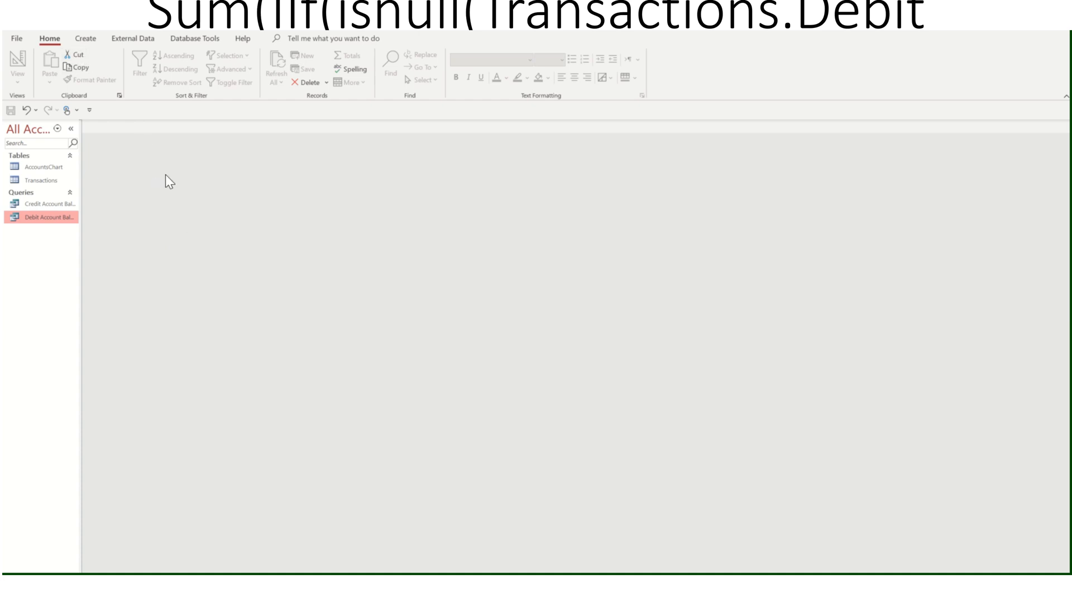
Step: Create a blank report and place the Debit Account Balance query in it with the Credit Account Balance query below
{"action": "left_click", "coordinate": [82, 39]}
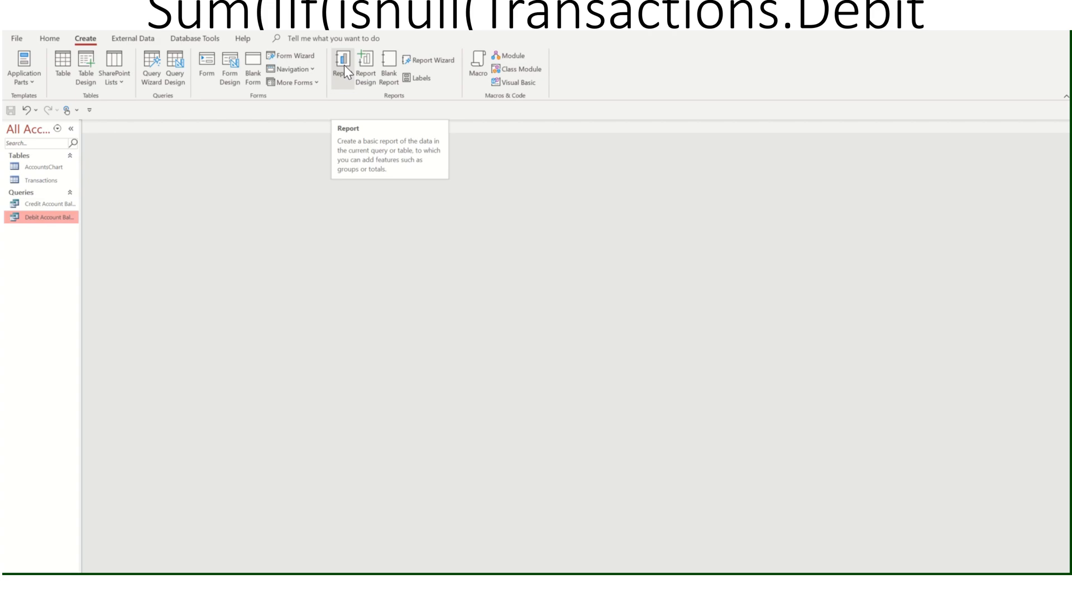
{"action": "left_click", "coordinate": [387, 69]}
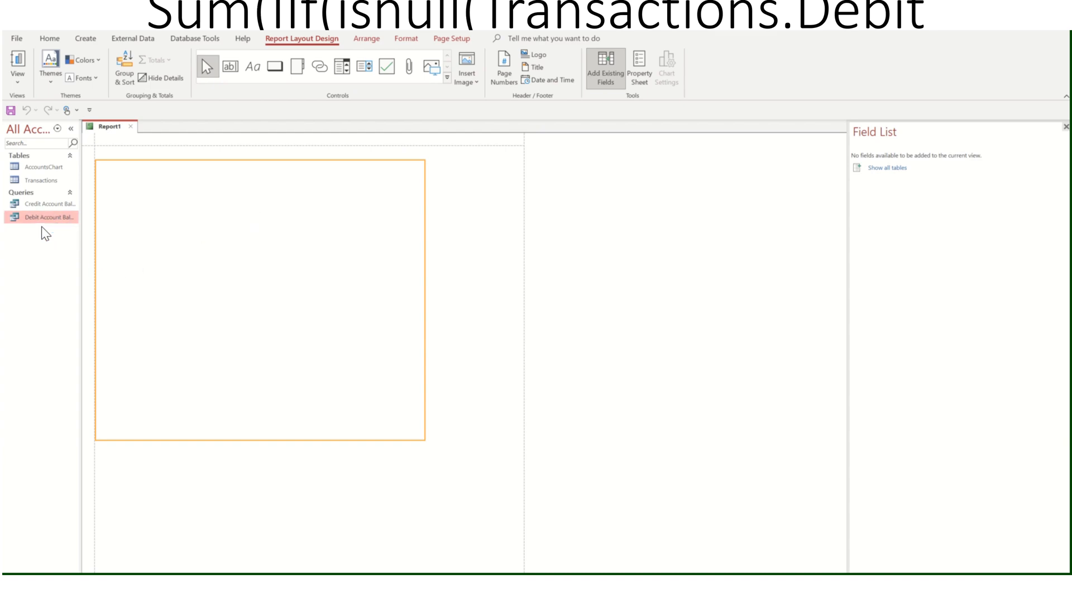
{"action": "left_click_drag", "start_coordinate": [33, 218], "coordinate": [168, 187]}
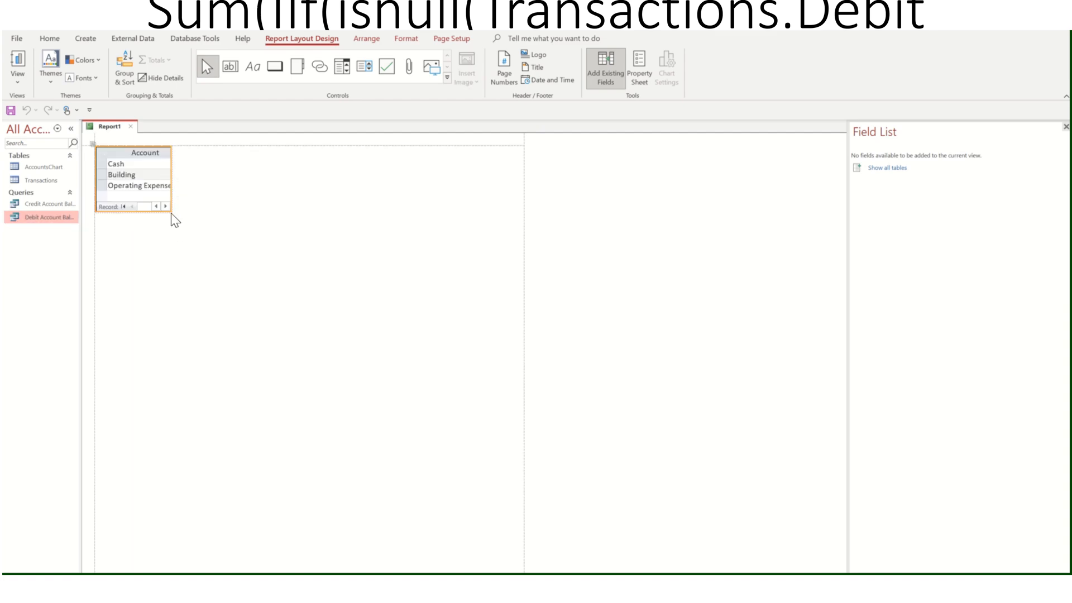
{"action": "left_click", "coordinate": [220, 239]}
{"action": "left_click", "coordinate": [166, 207]}
{"action": "left_click", "coordinate": [182, 215]}
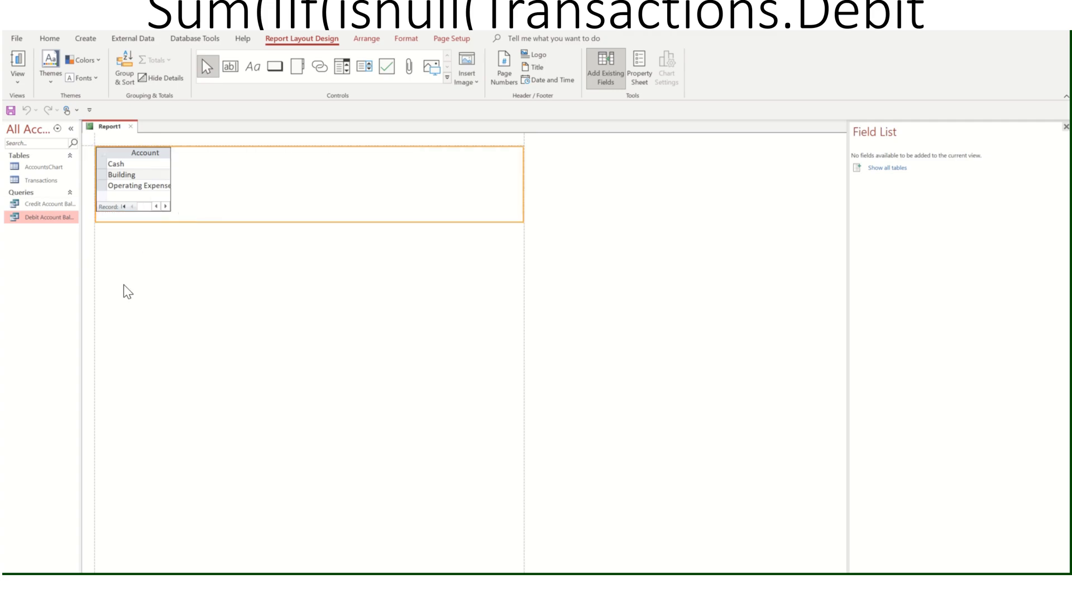
{"action": "left_click_drag", "start_coordinate": [38, 203], "coordinate": [159, 319]}
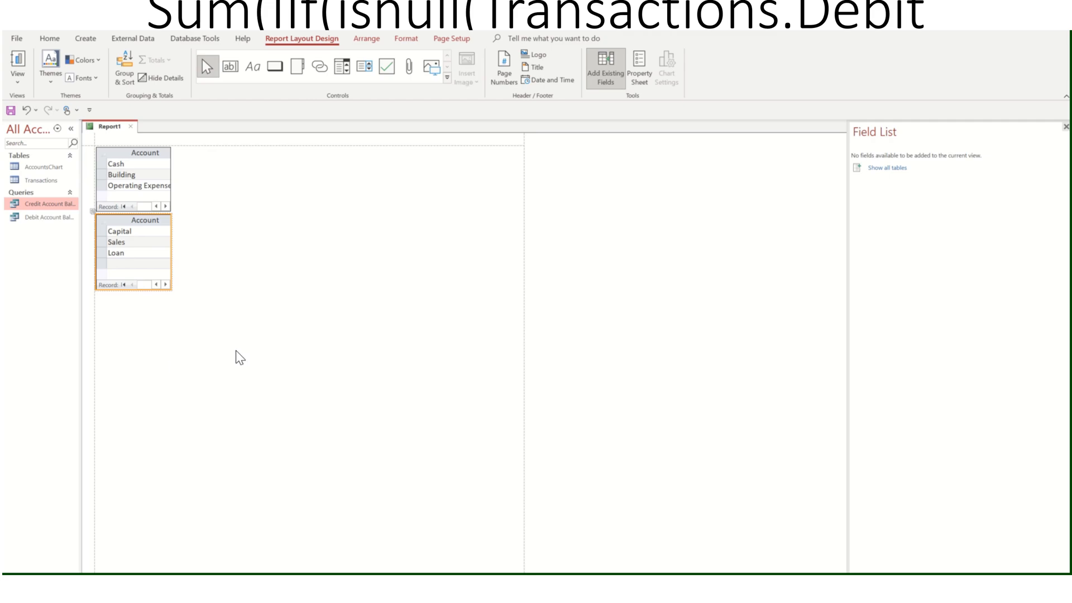
Step: Display the new report in Report View and examine the balances in the debit and credit lists
{"action": "left_click", "coordinate": [18, 79]}
{"action": "left_click", "coordinate": [48, 110]}
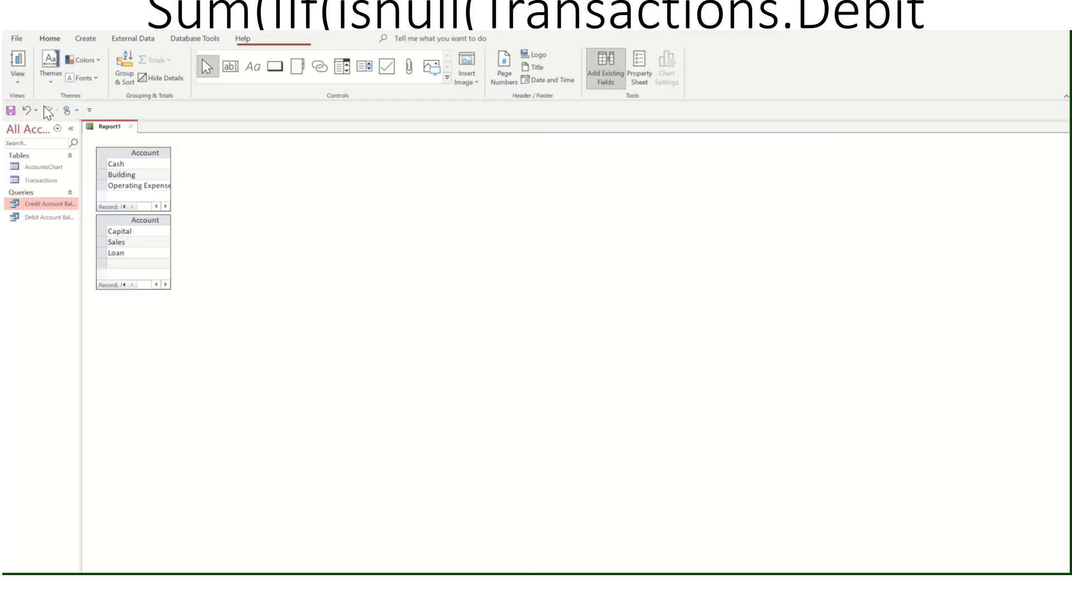
{"action": "left_click", "coordinate": [161, 190]}
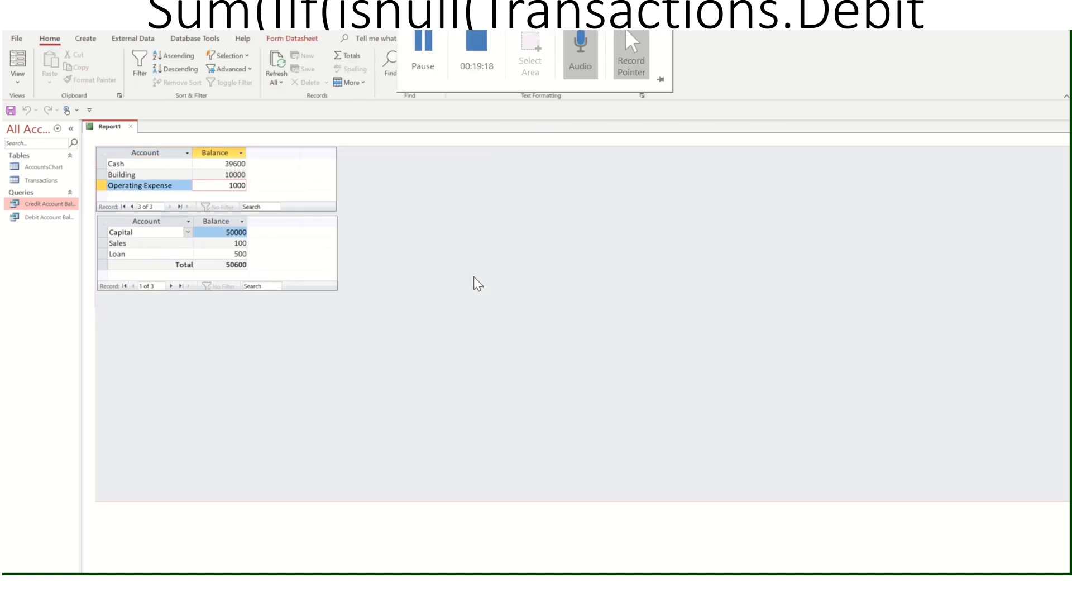
{"action": "left_click", "coordinate": [474, 277]}
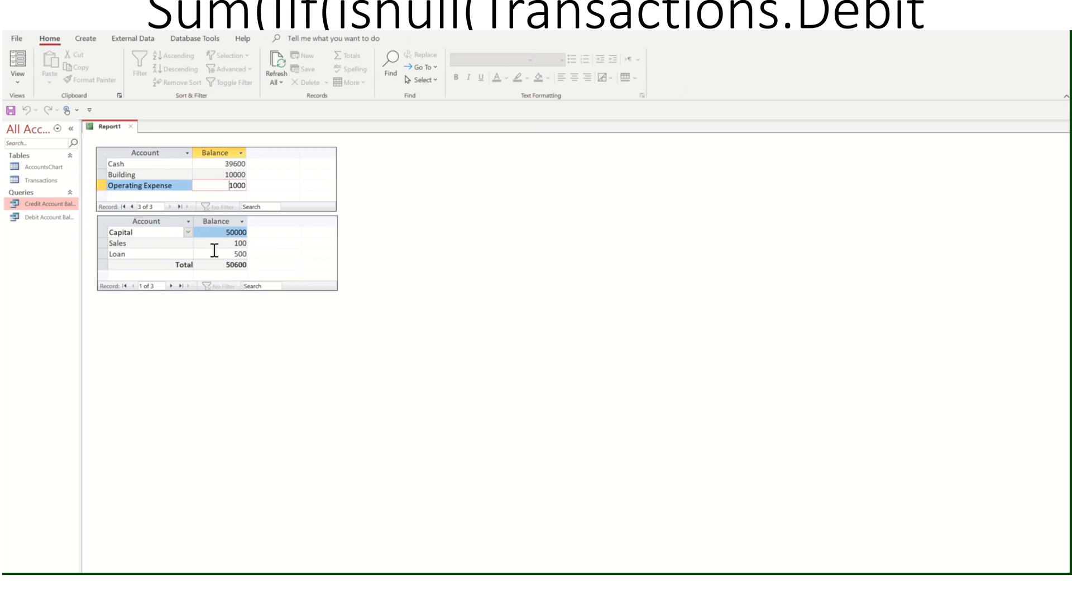
{"action": "left_click", "coordinate": [215, 253]}
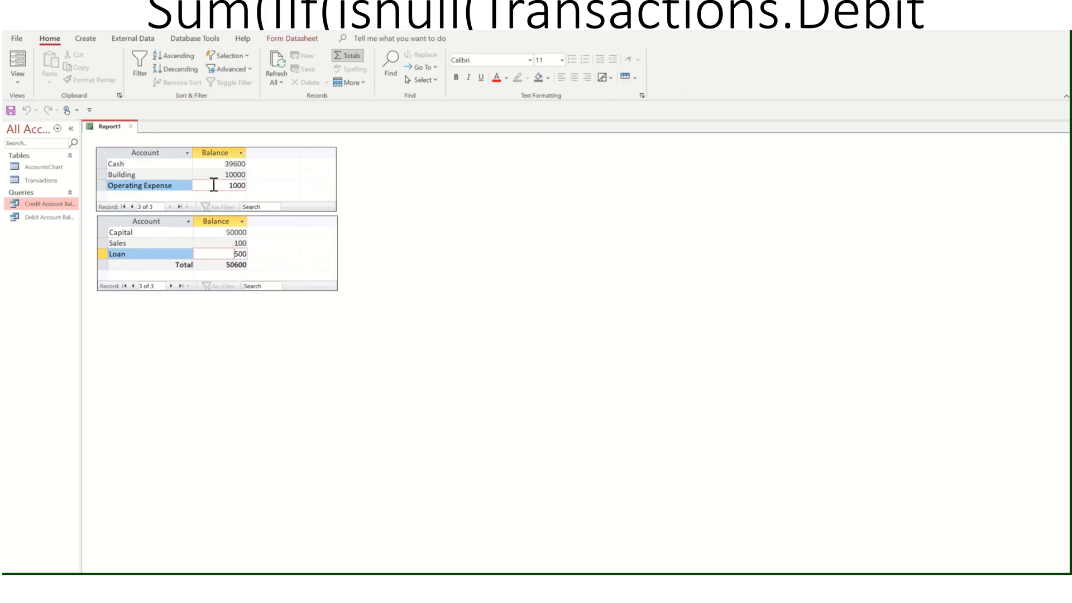
Step: In Design View, move the Credit Account Balance subreport slightly down and make the Debit Account Balance subreport taller
{"action": "left_click", "coordinate": [21, 79]}
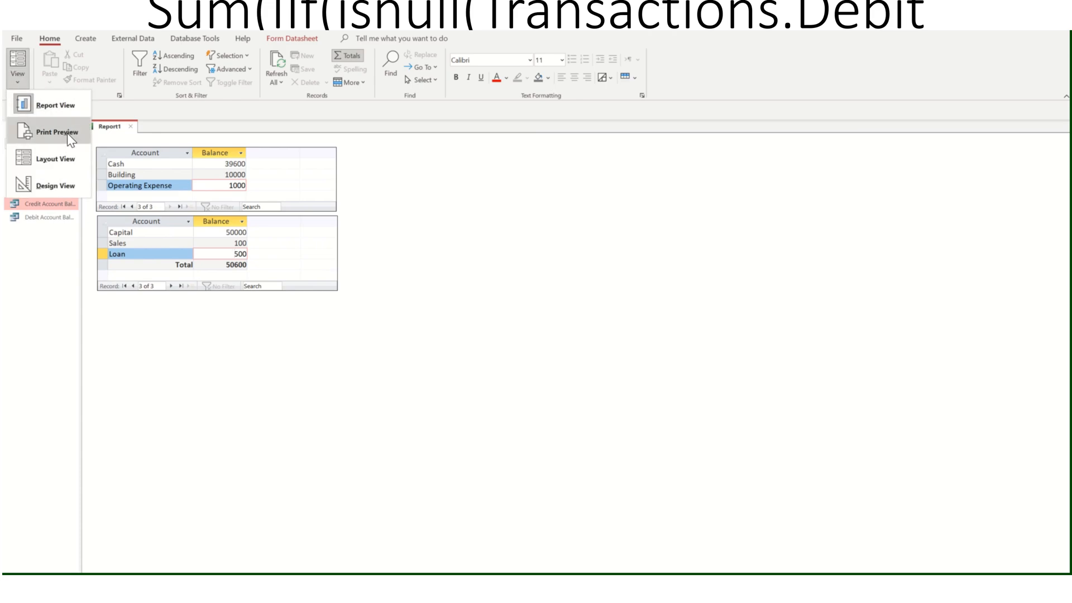
{"action": "left_click", "coordinate": [65, 189]}
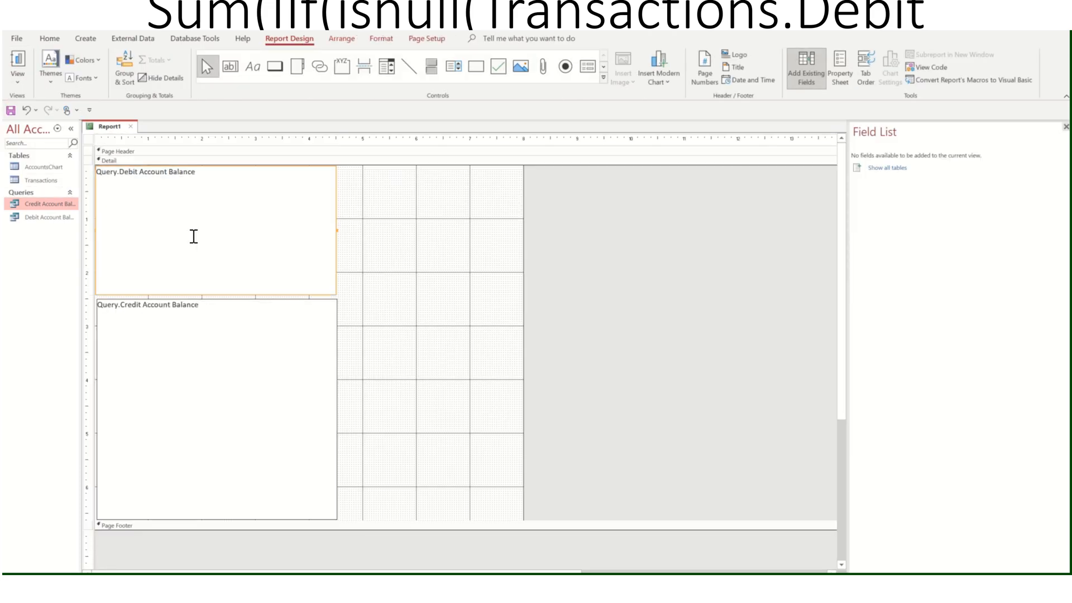
{"action": "left_click_drag", "start_coordinate": [241, 336], "coordinate": [244, 357]}
{"action": "left_click", "coordinate": [242, 263]}
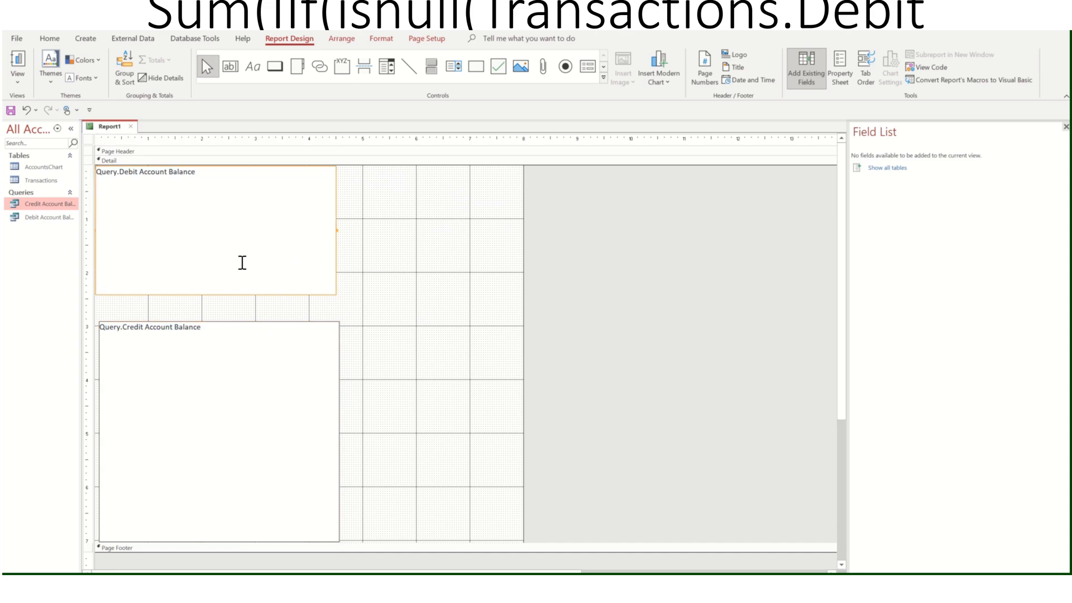
{"action": "left_click_drag", "start_coordinate": [335, 295], "coordinate": [337, 315]}
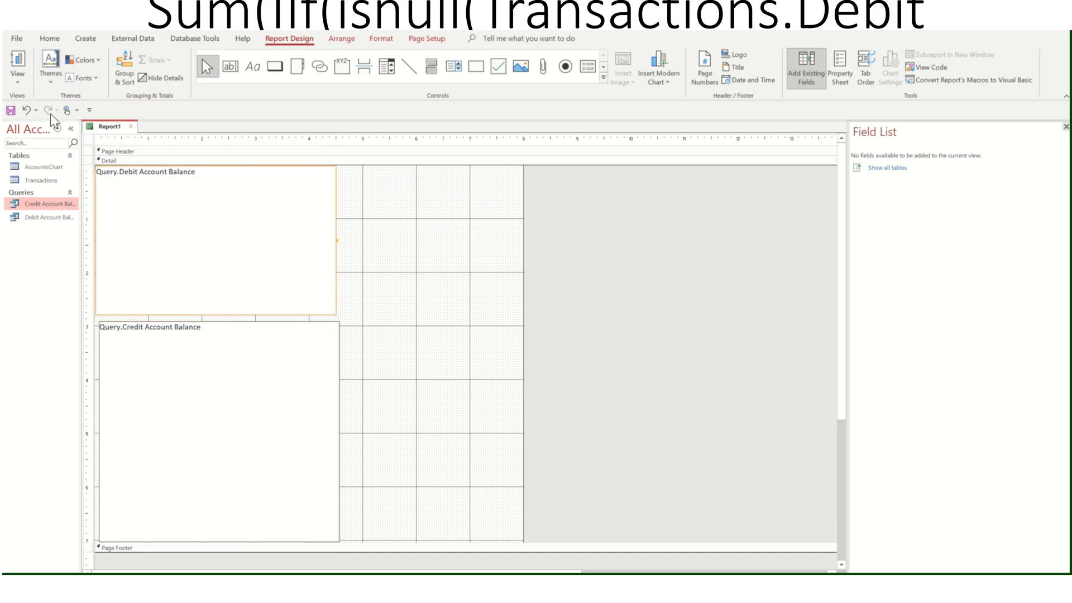
Step: In Report View, show the totals row in the debit balances list and compare its total with the credit total
{"action": "left_click", "coordinate": [24, 80]}
{"action": "left_click", "coordinate": [41, 106]}
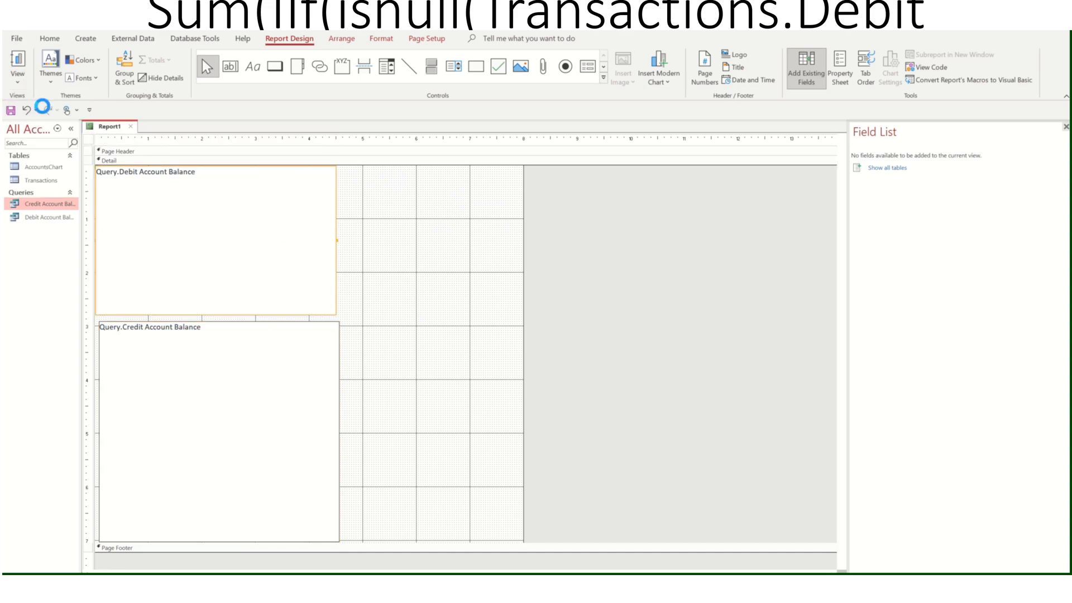
{"action": "left_click", "coordinate": [221, 195]}
{"action": "left_click", "coordinate": [217, 185]}
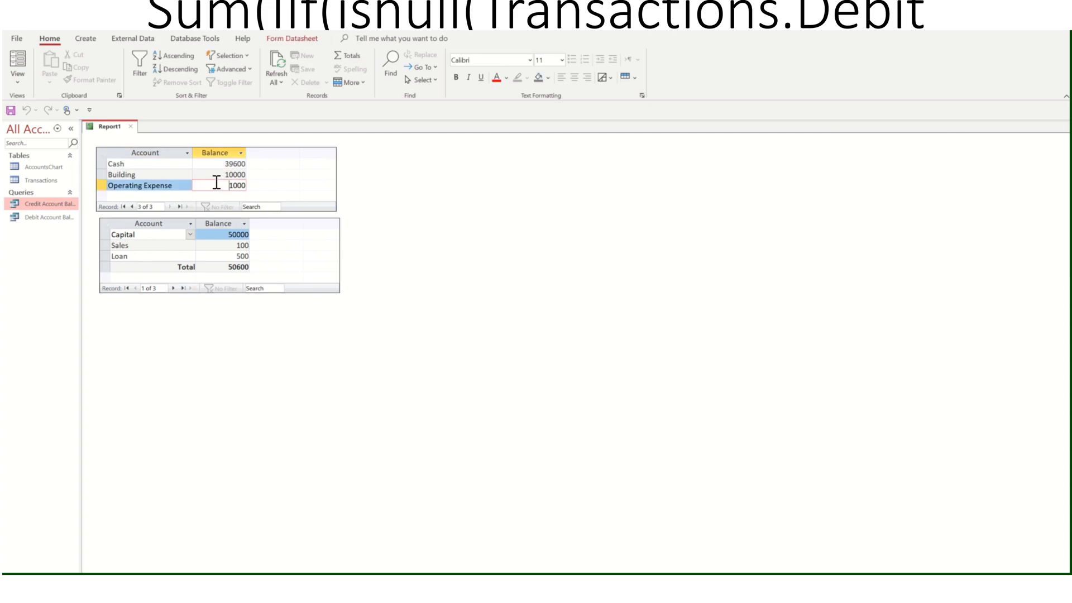
{"action": "left_click", "coordinate": [350, 55]}
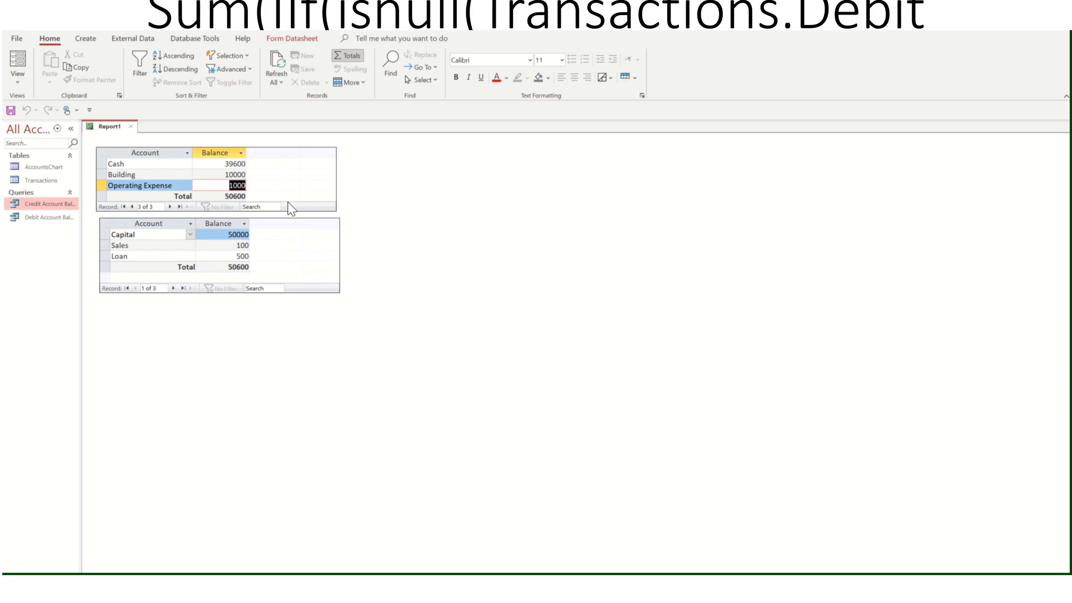
{"action": "left_click", "coordinate": [243, 404]}
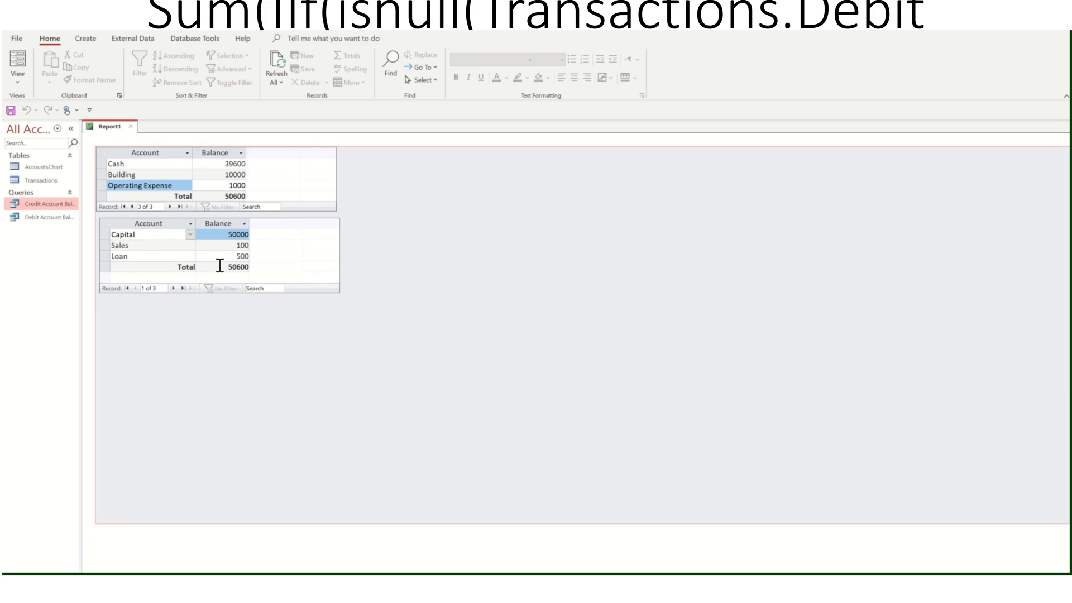
{"action": "left_click", "coordinate": [220, 266]}
{"action": "left_click", "coordinate": [222, 267]}
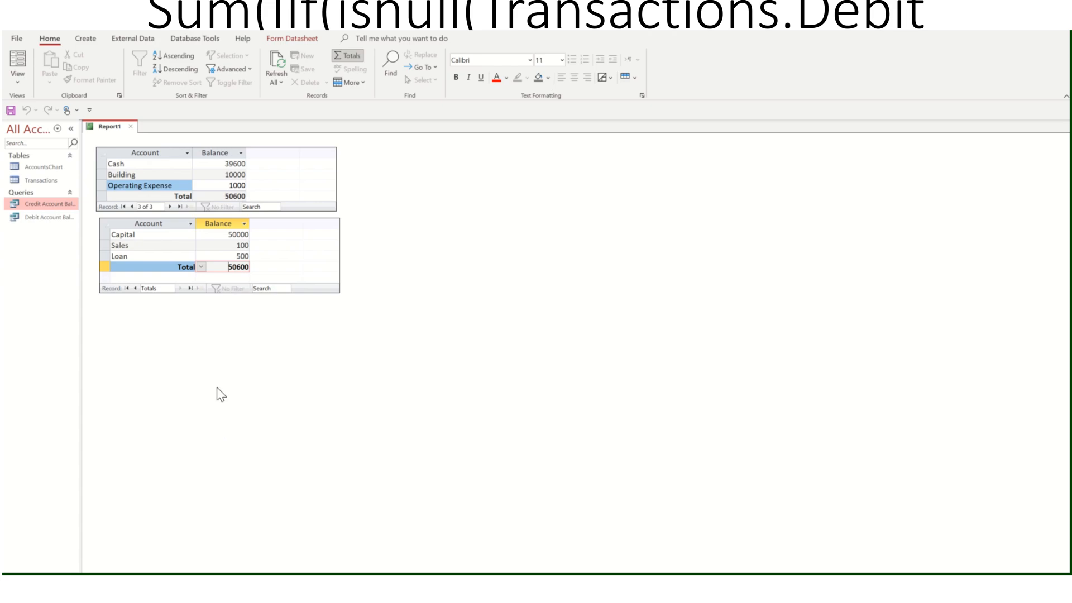
Step: Save the report as Trial Balance and close it
{"action": "key", "text": "ctrl+s"}
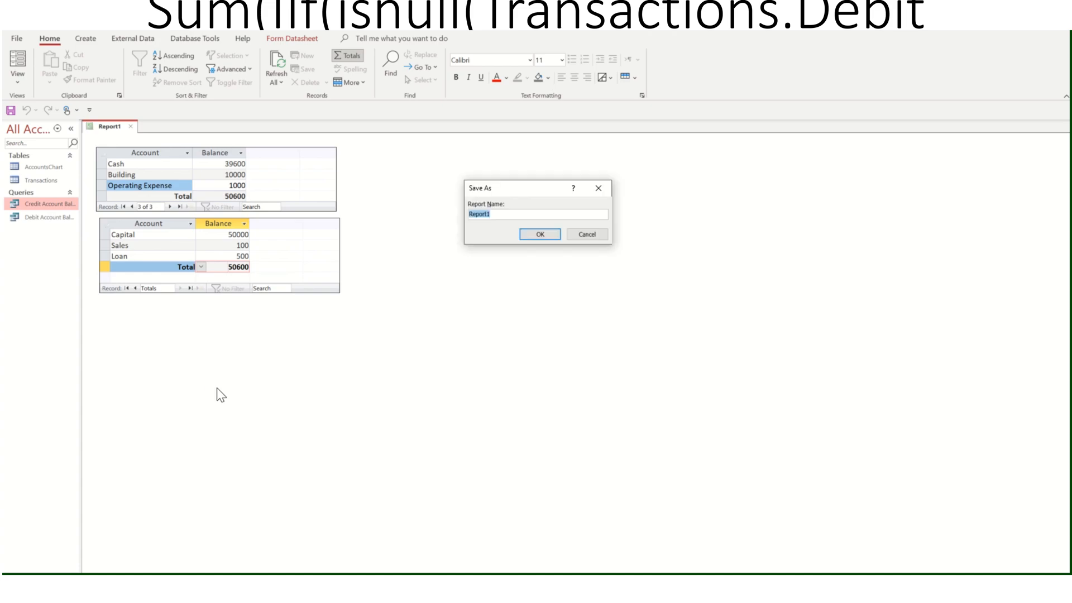
{"action": "type", "text": "Trial Balance"}
{"action": "left_click", "coordinate": [531, 235]}
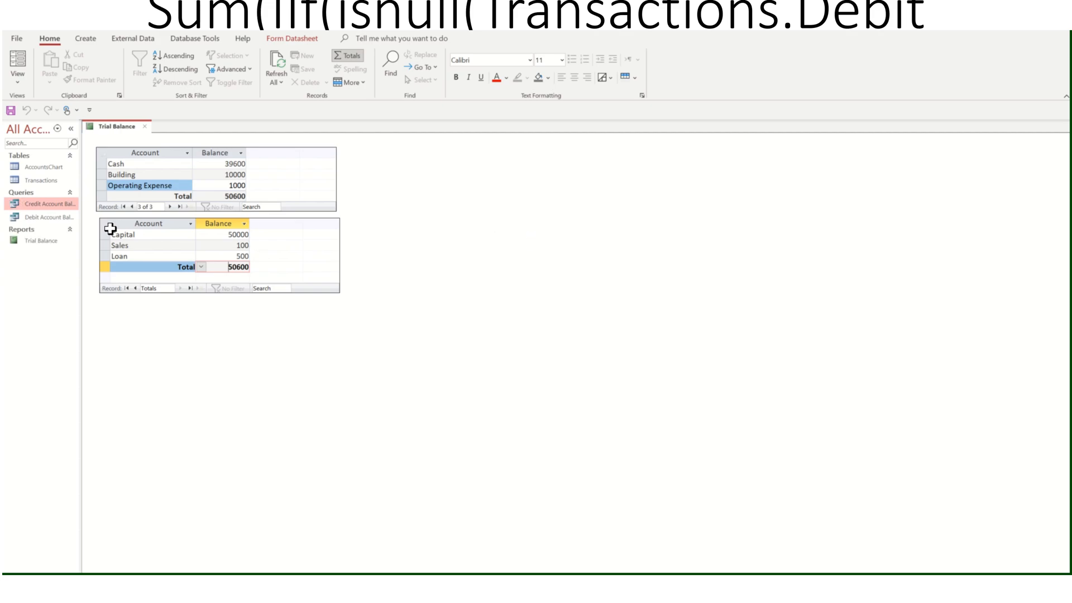
{"action": "left_click", "coordinate": [144, 127]}
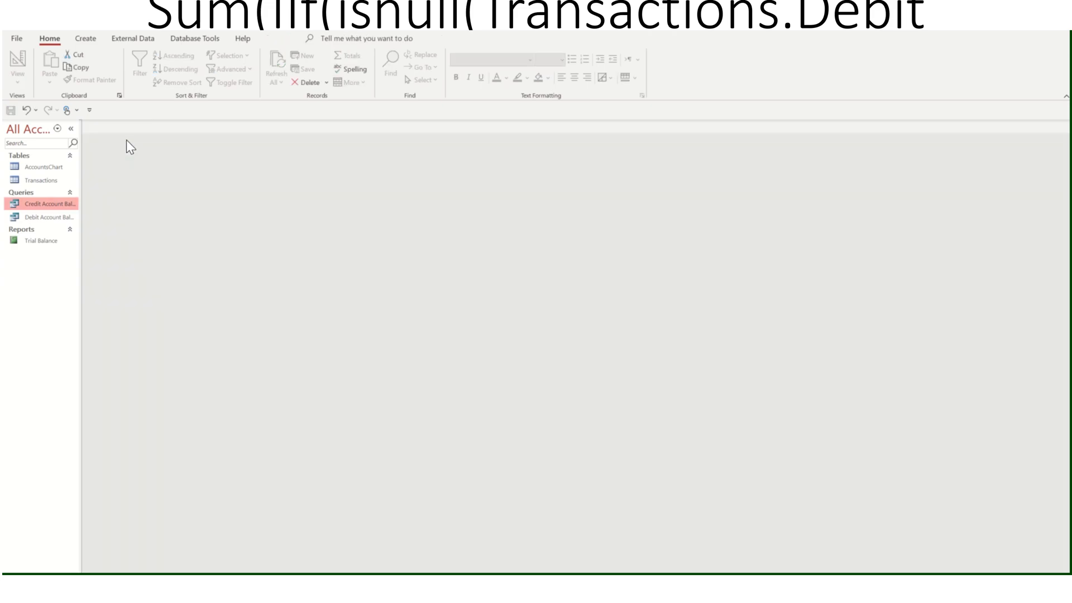
Step: Open the Transactions table and start a new record with transaction number 6 dated 3/8/2022
{"action": "double_click", "coordinate": [42, 182]}
{"action": "left_click", "coordinate": [217, 257]}
{"action": "type", "text": "6"}
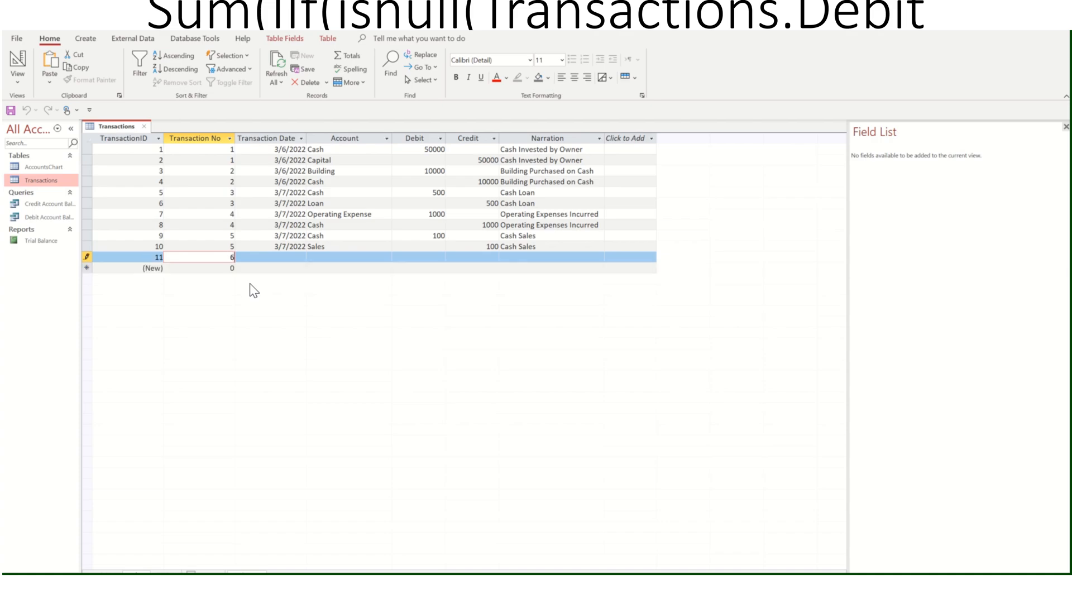
{"action": "key", "text": "Tab"}
{"action": "left_click", "coordinate": [311, 258]}
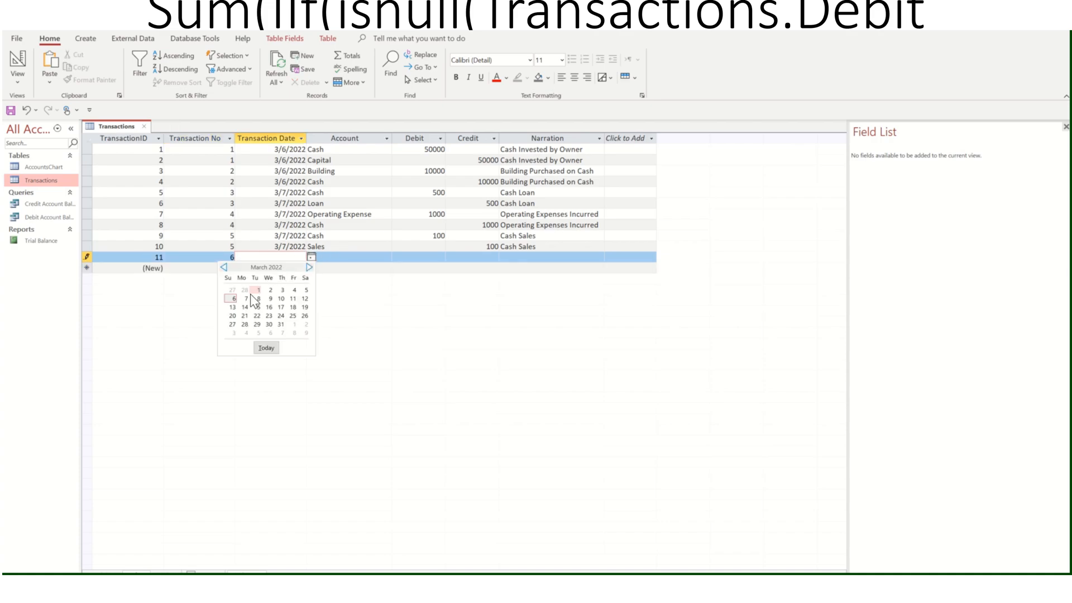
{"action": "left_click", "coordinate": [249, 299]}
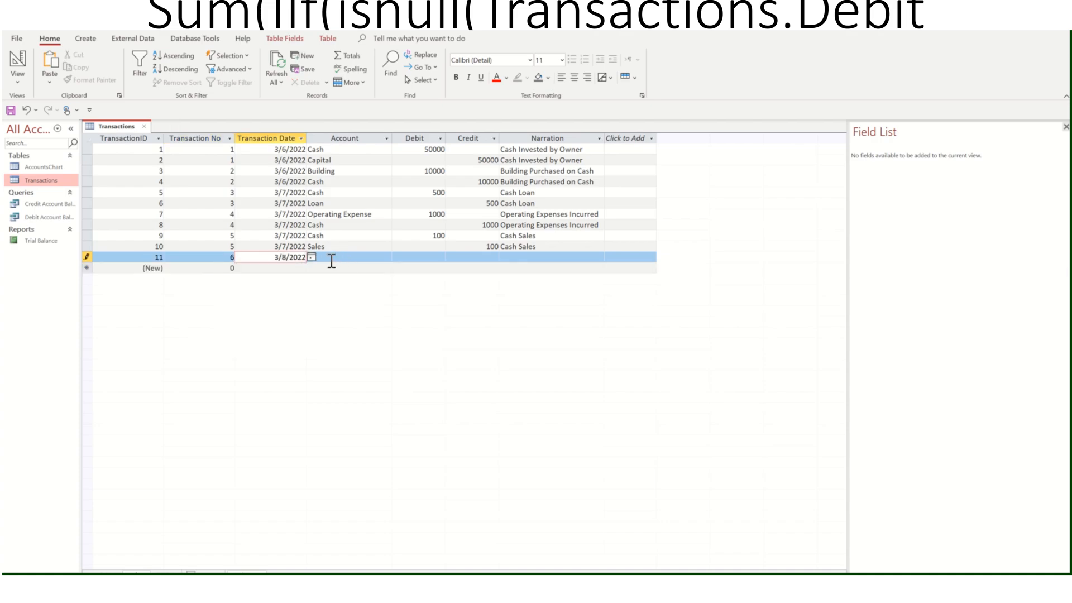
Step: Set the new record's account to Cash and enter a debit of 200
{"action": "left_click", "coordinate": [332, 262]}
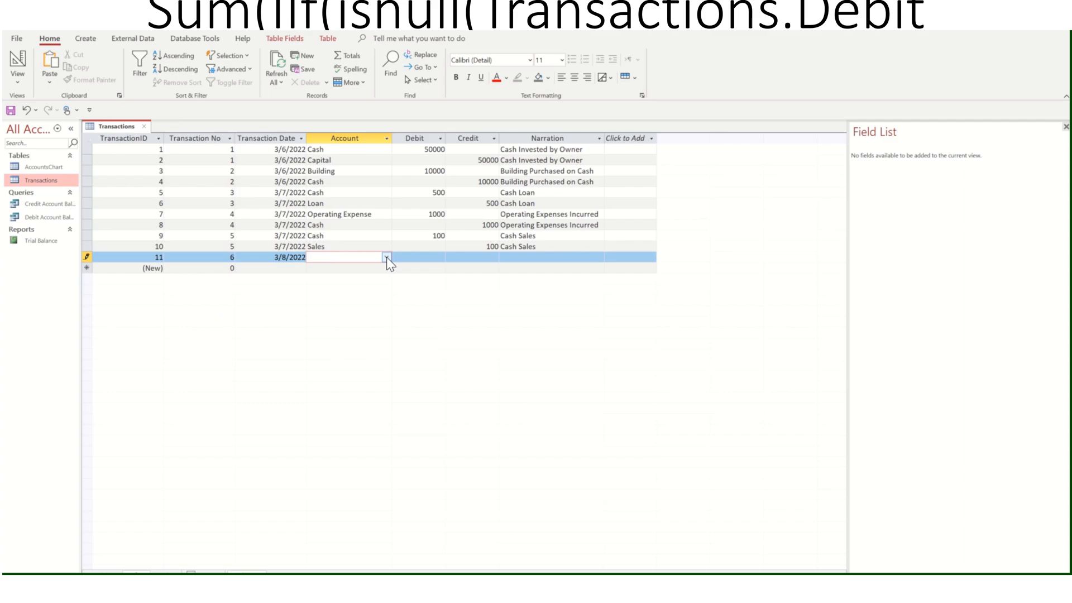
{"action": "left_click", "coordinate": [386, 256]}
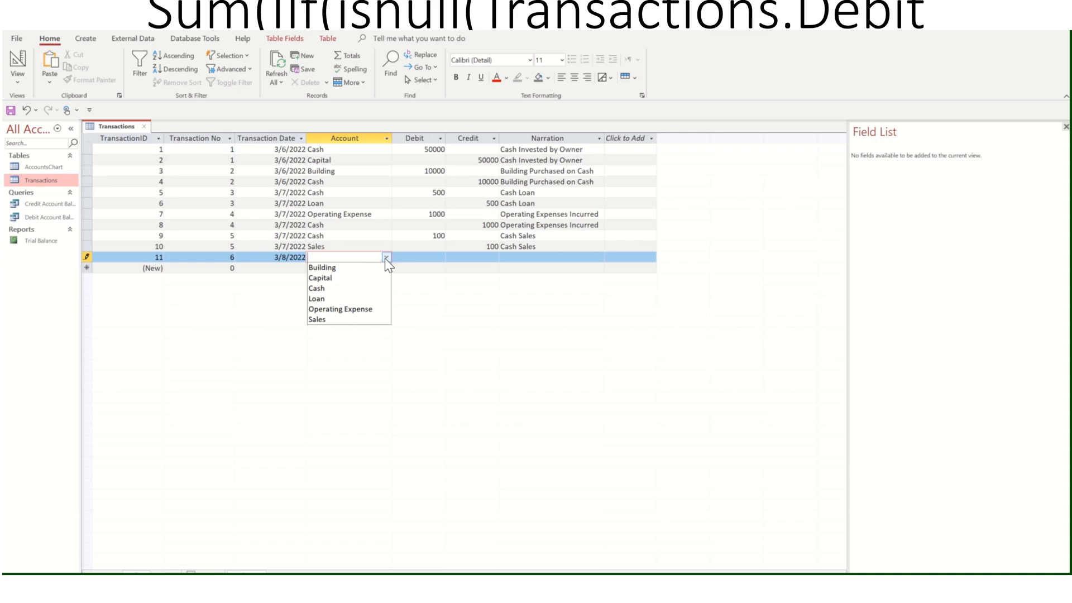
{"action": "left_click", "coordinate": [334, 288]}
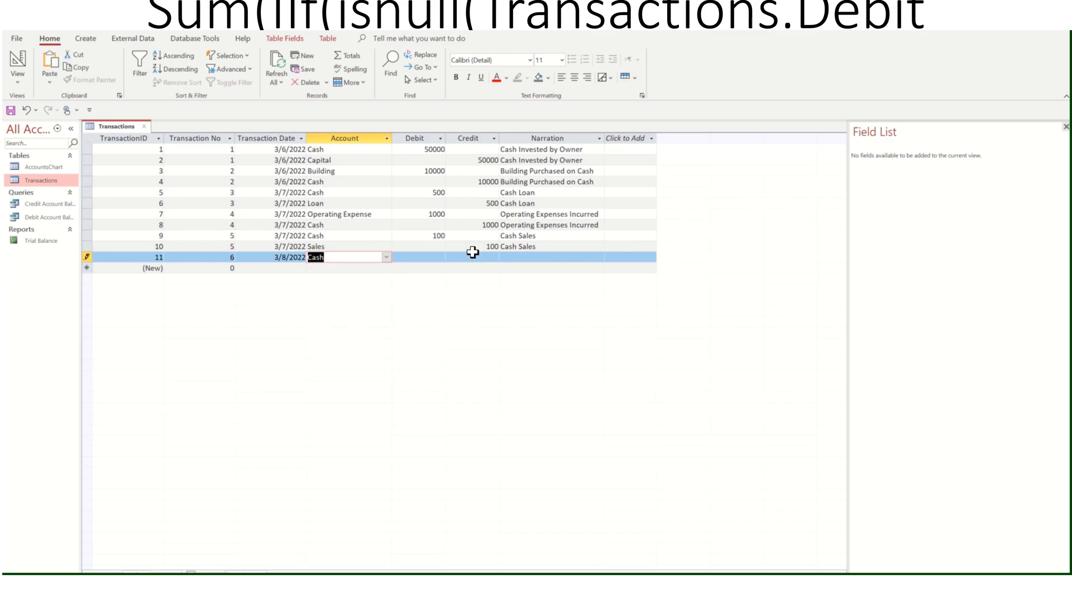
{"action": "left_click", "coordinate": [433, 258]}
{"action": "type", "text": "2"}
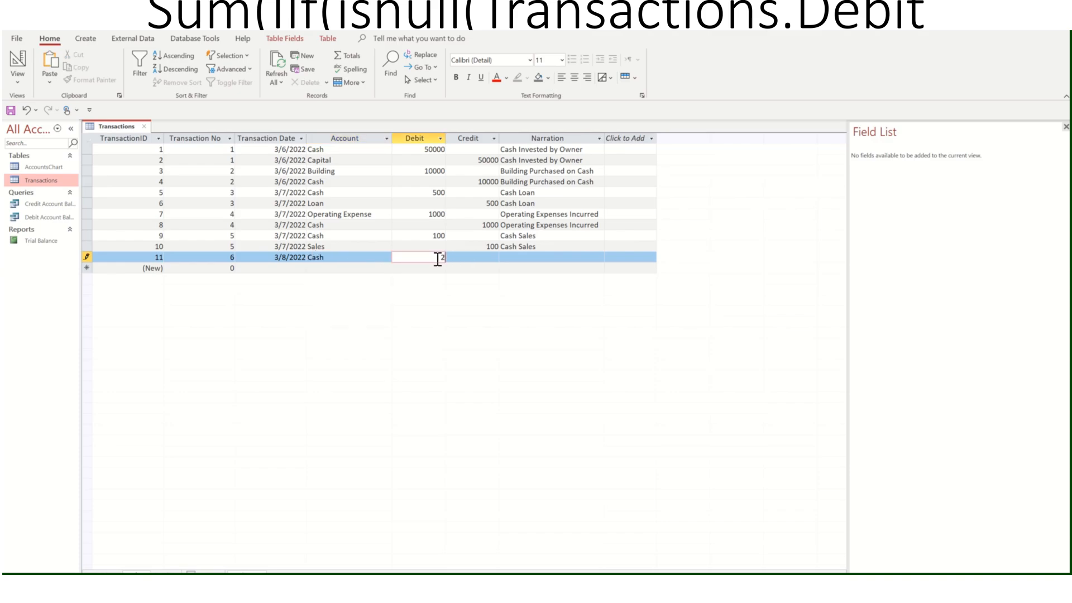
{"action": "type", "text": "00"}
Step: Add the offsetting record dated 3/8/2022 for the Loan account with a credit of 200
{"action": "left_click", "coordinate": [304, 268]}
{"action": "left_click", "coordinate": [311, 268]}
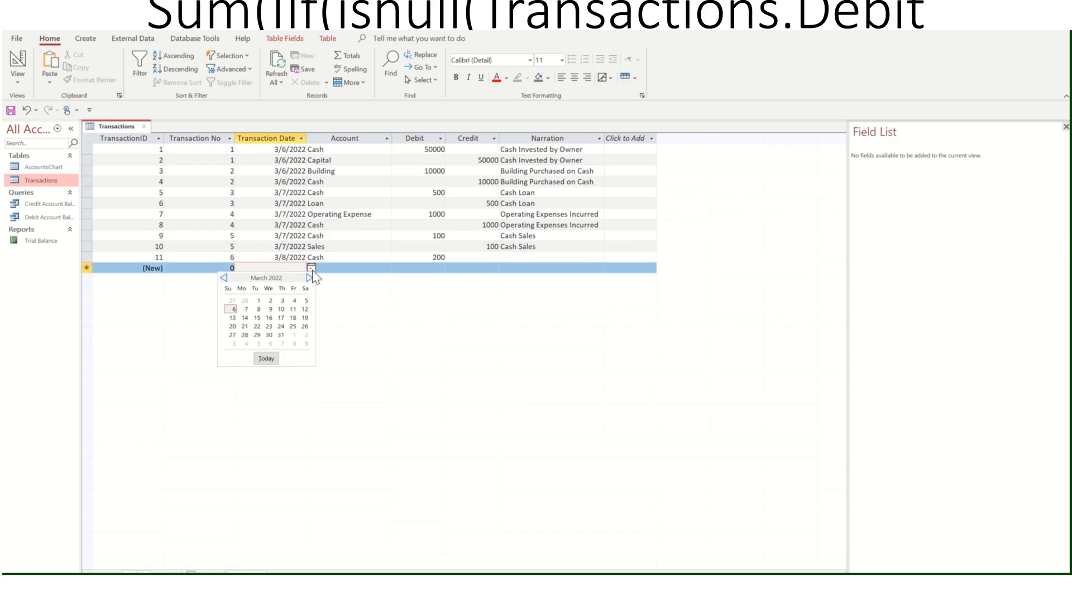
{"action": "left_click", "coordinate": [258, 310]}
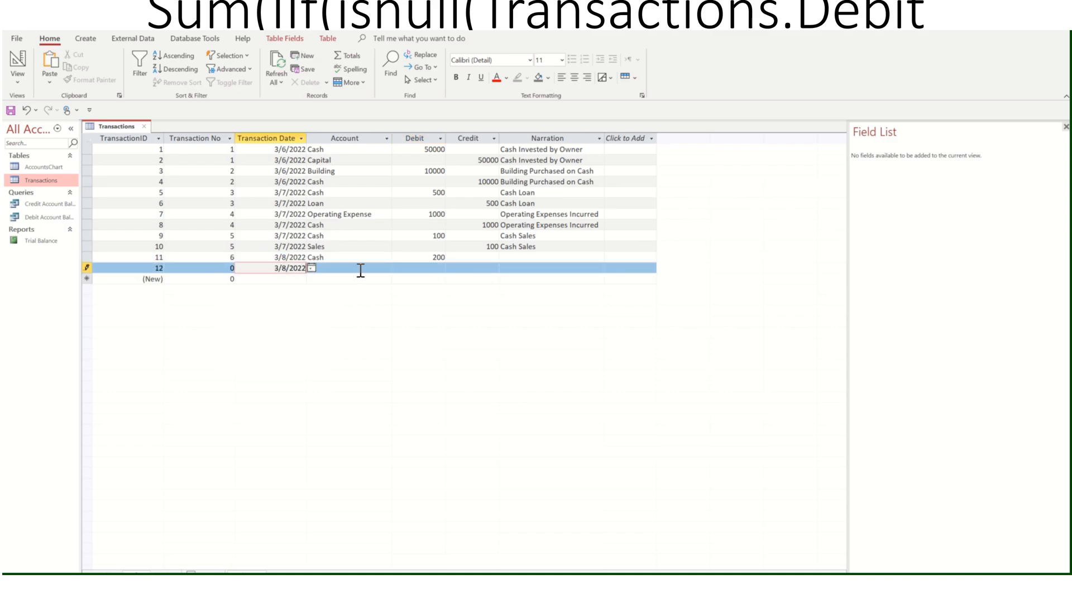
{"action": "left_click", "coordinate": [335, 268]}
{"action": "left_click", "coordinate": [386, 268]}
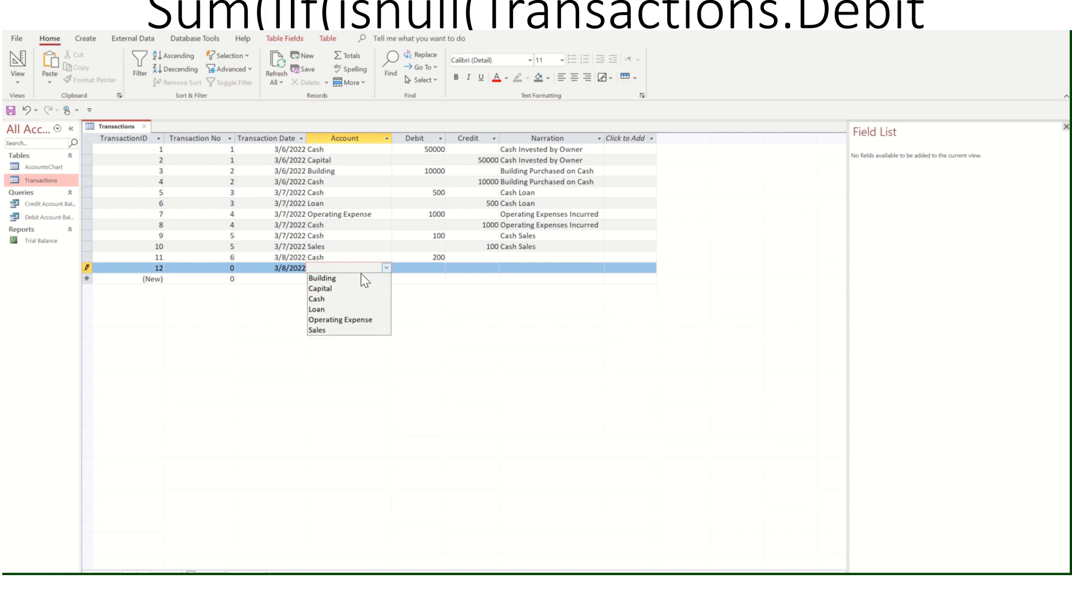
{"action": "left_click", "coordinate": [326, 309]}
{"action": "left_click", "coordinate": [478, 268]}
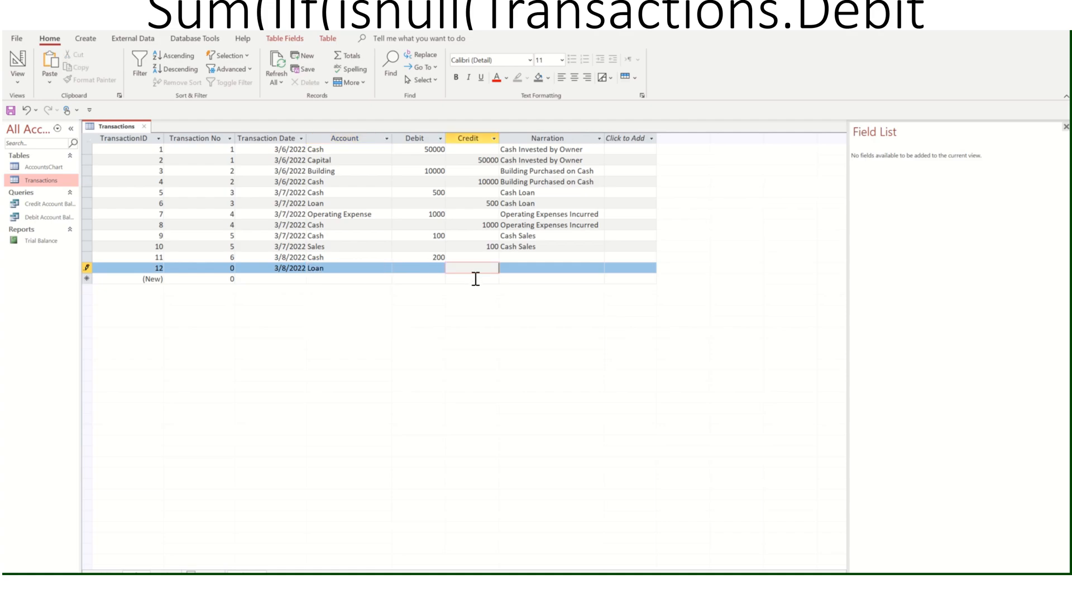
{"action": "type", "text": "200"}
Step: Copy the existing Cash Loan narration into both 3/8/2022 records and close the Transactions table
{"action": "left_click_drag", "start_coordinate": [489, 207], "coordinate": [478, 209]}
{"action": "key", "text": "ctrl+c"}
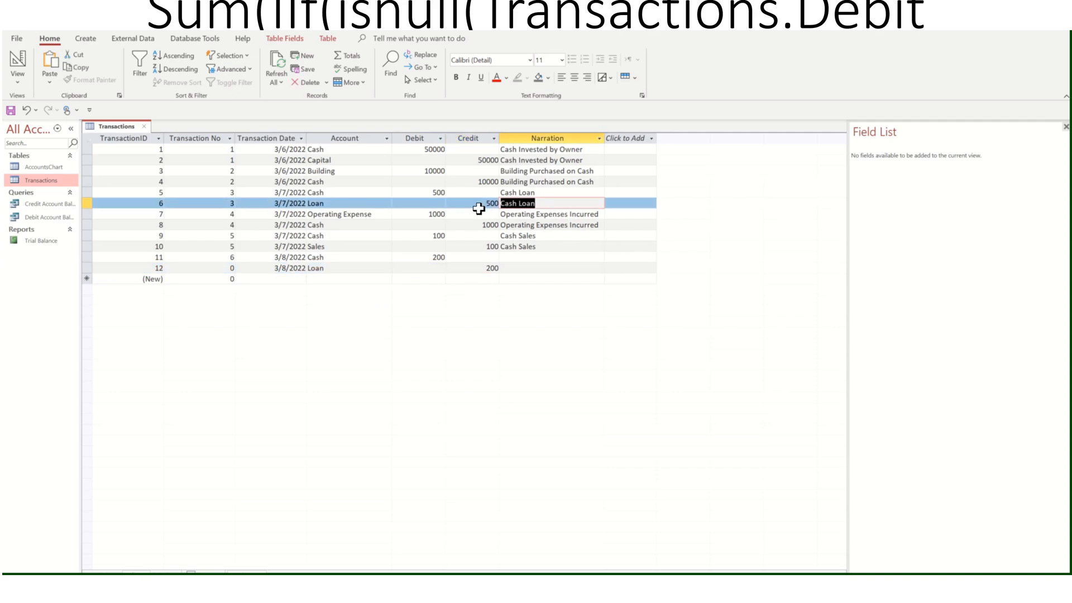
{"action": "left_click", "coordinate": [550, 257]}
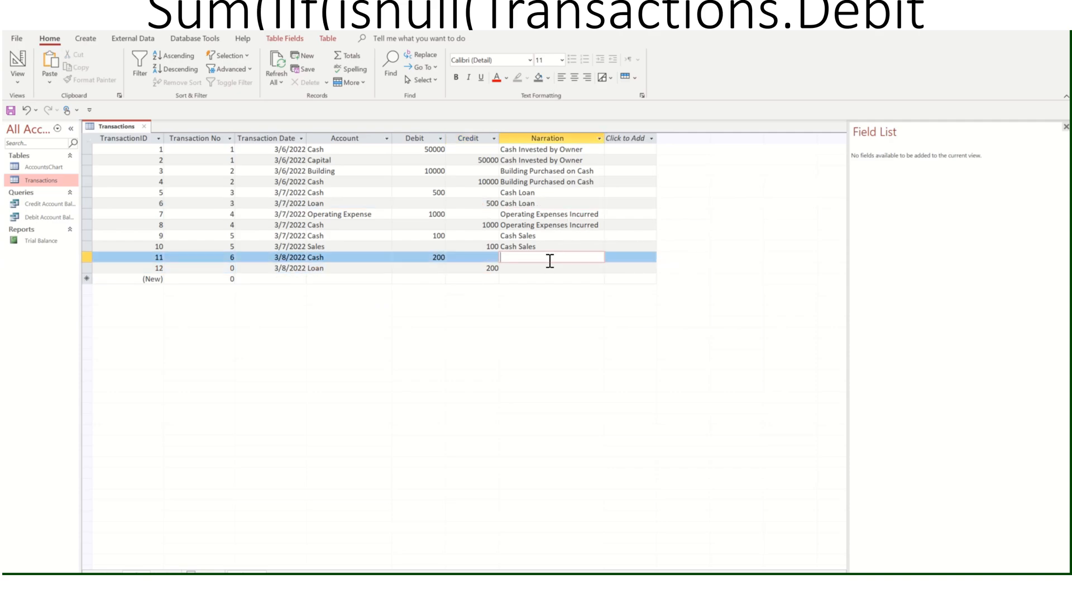
{"action": "key", "text": "ctrl+v"}
{"action": "left_click", "coordinate": [538, 269]}
{"action": "key", "text": "ctrl+v"}
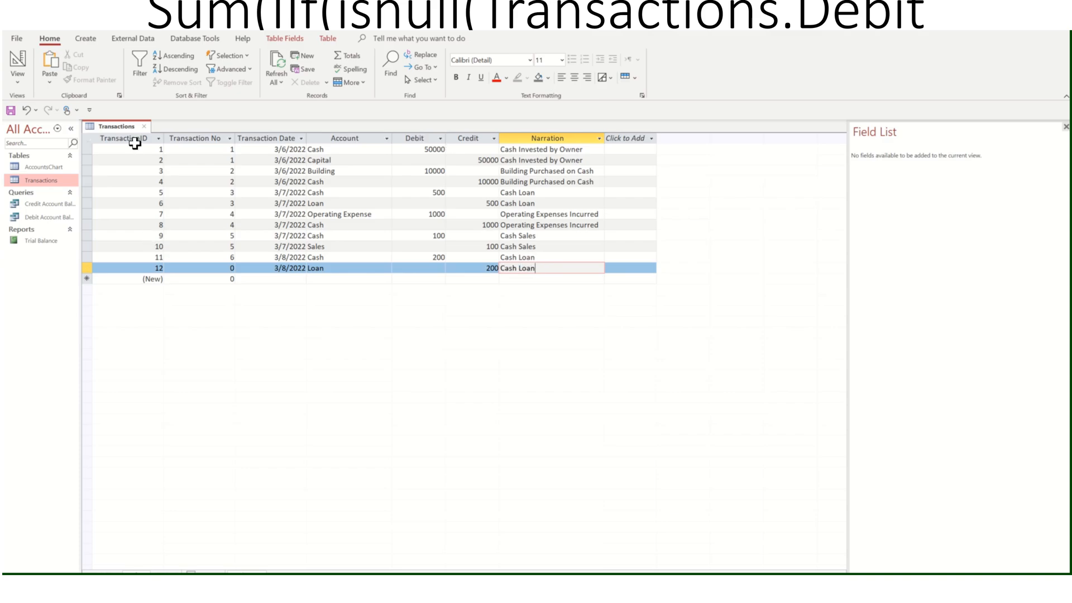
{"action": "left_click", "coordinate": [145, 128]}
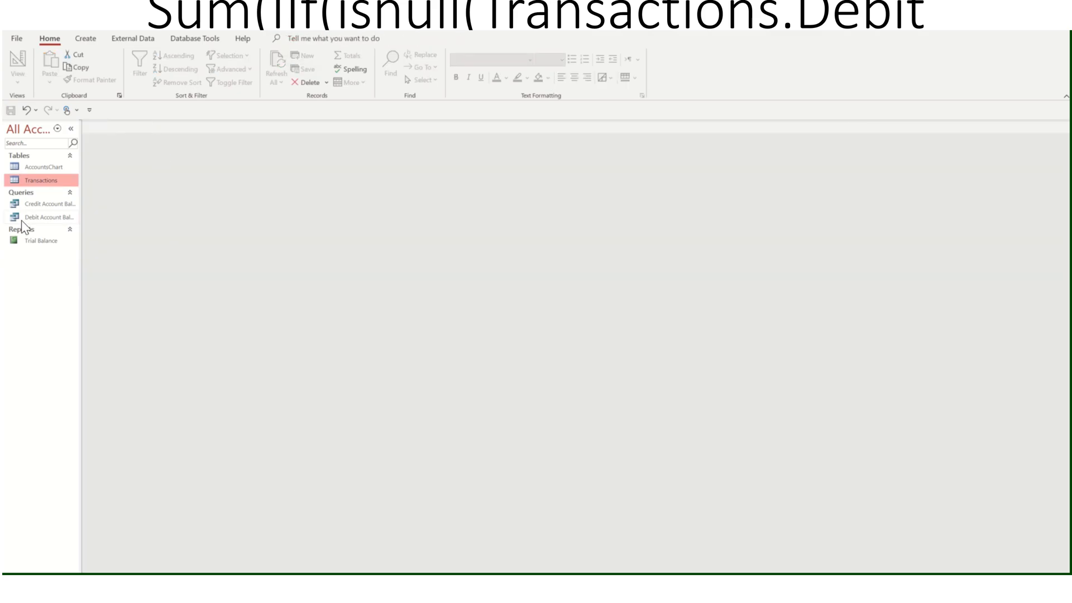
Step: Open the Trial Balance report and show the totals row in the debit balances list
{"action": "double_click", "coordinate": [31, 243]}
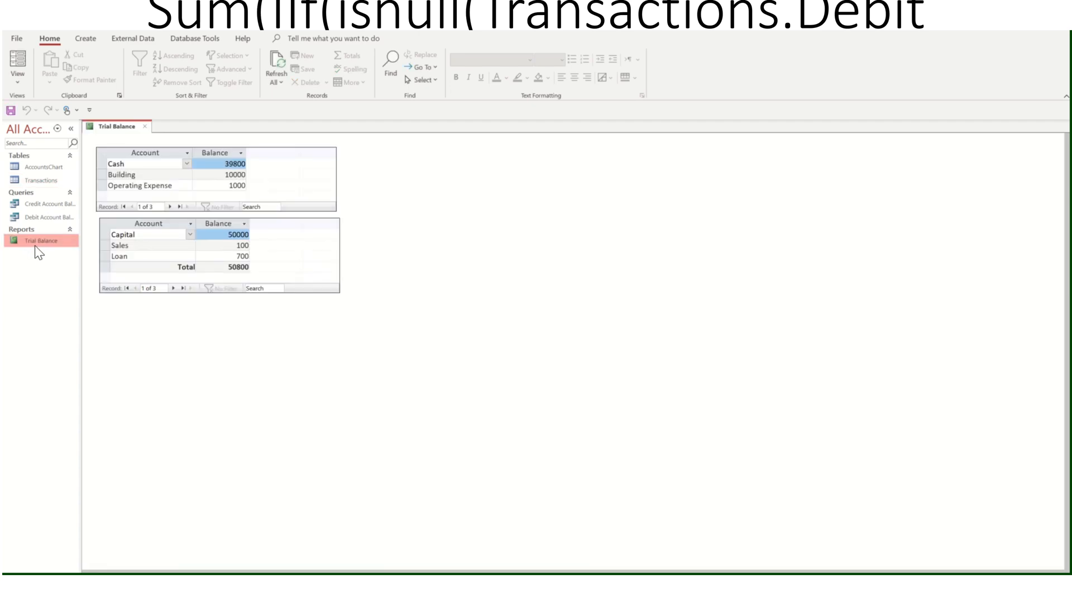
{"action": "left_click", "coordinate": [218, 186]}
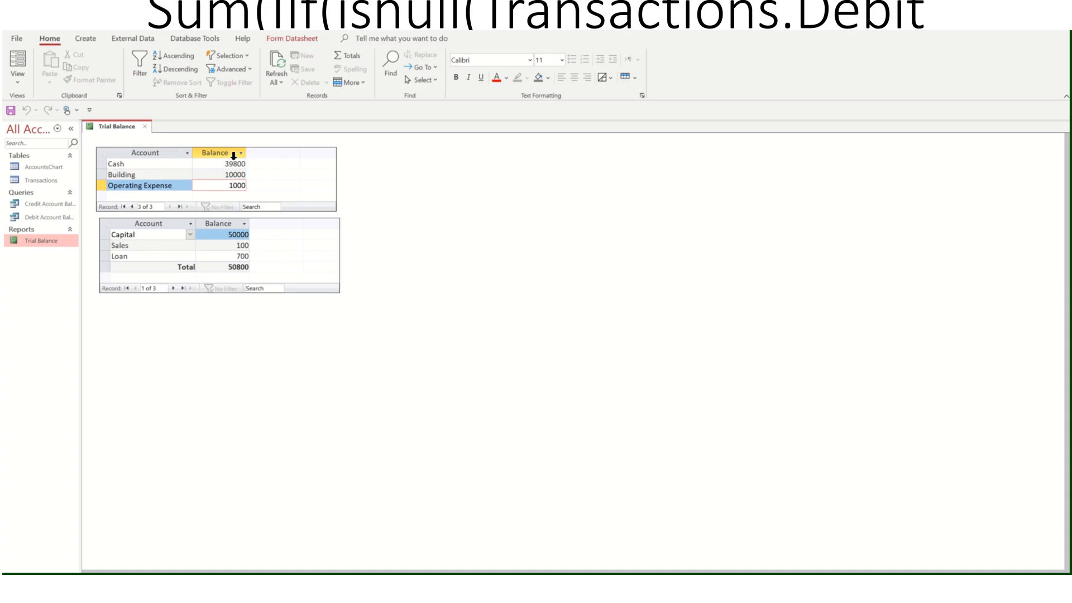
{"action": "left_click", "coordinate": [347, 60]}
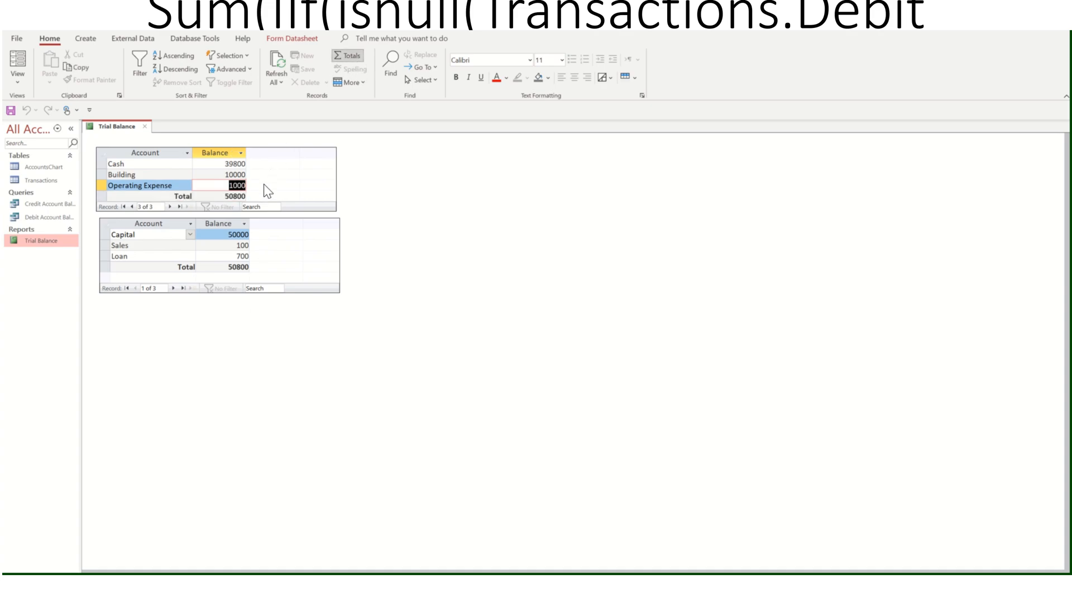